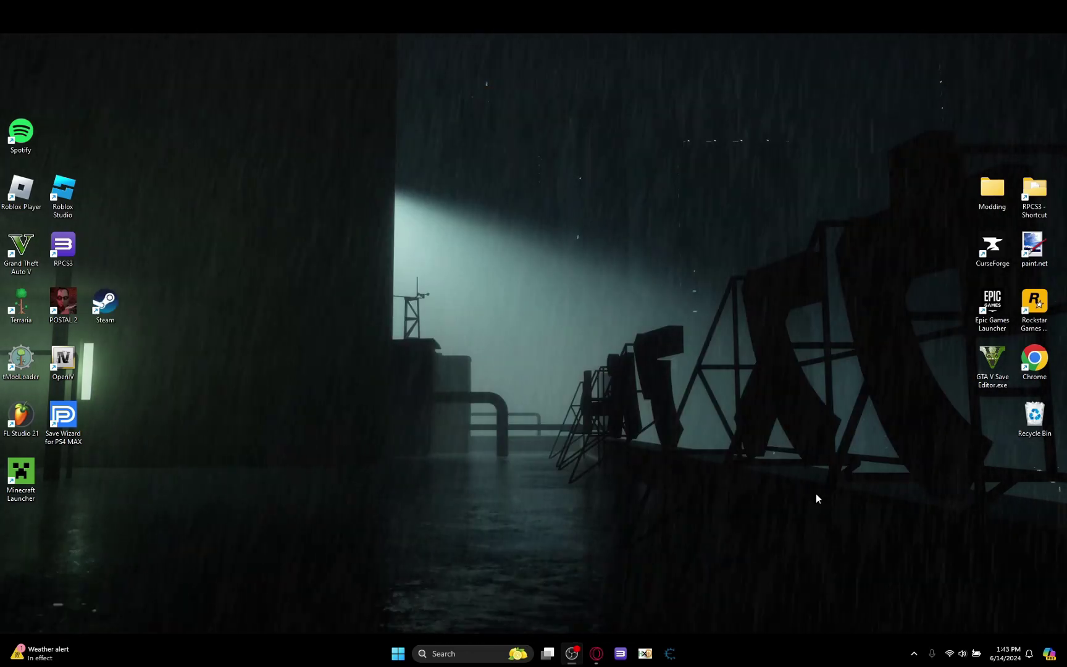
- Switch to the web browser and look through the xanaxhulk and GHFear YouTube channels and the xanaxhulk Instagram page
click(595, 653)
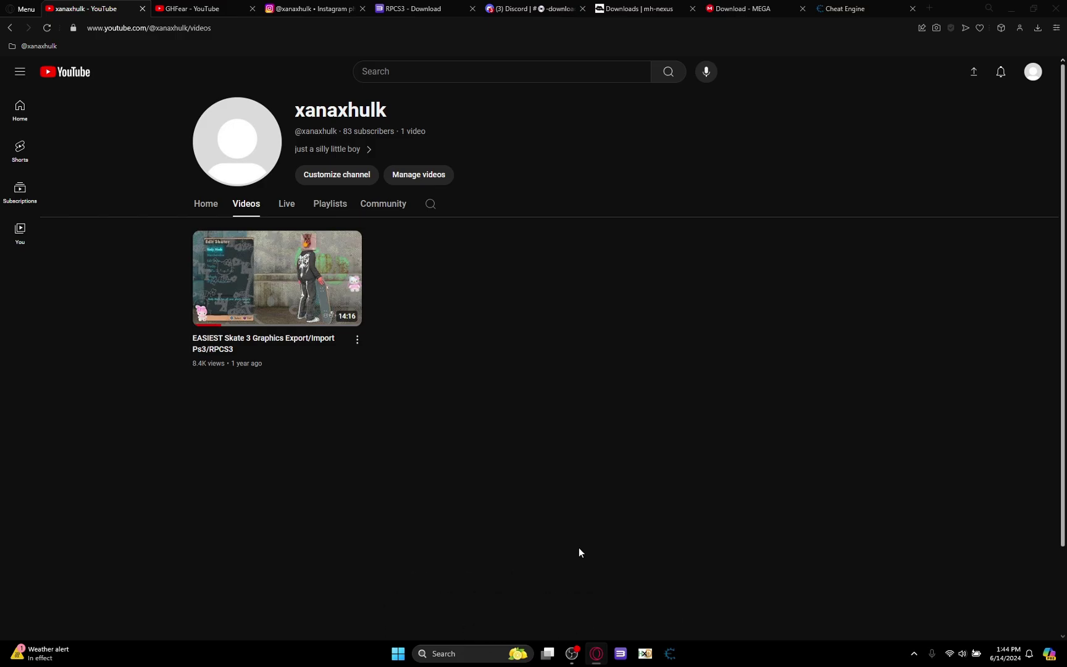
click(197, 9)
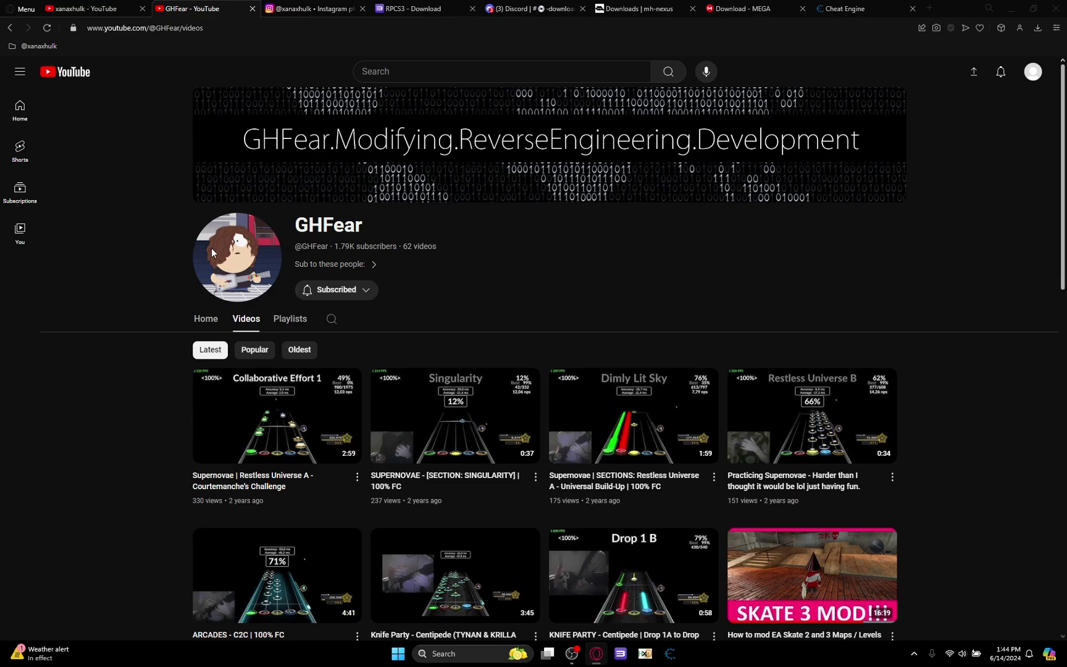
click(332, 7)
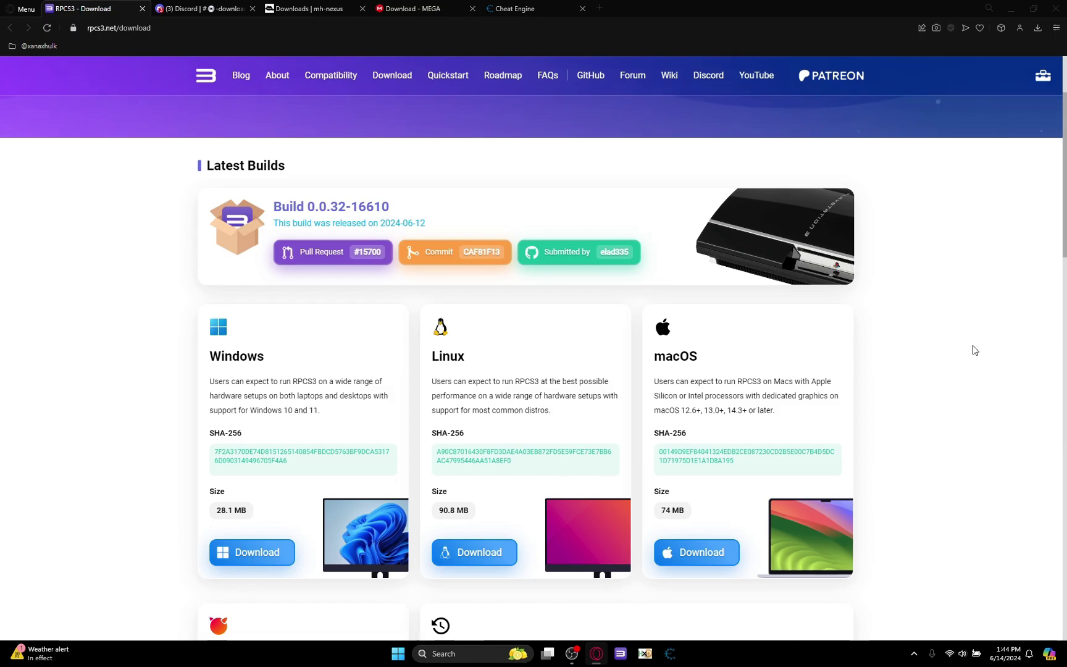
- Reload the EA Skate Modding Discord page and examine its downloads channel, the mh-nexus HxD downloads, the MEGA archive Skate 3 Modding.7z and the Cheat Engine site
right_click(170, 9)
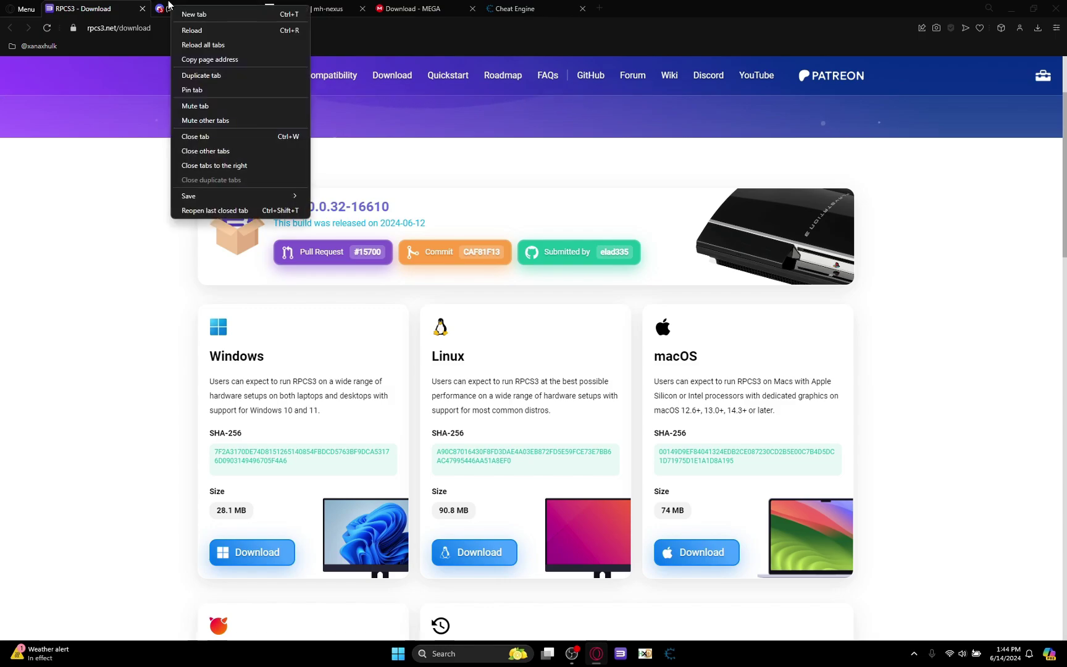
click(189, 29)
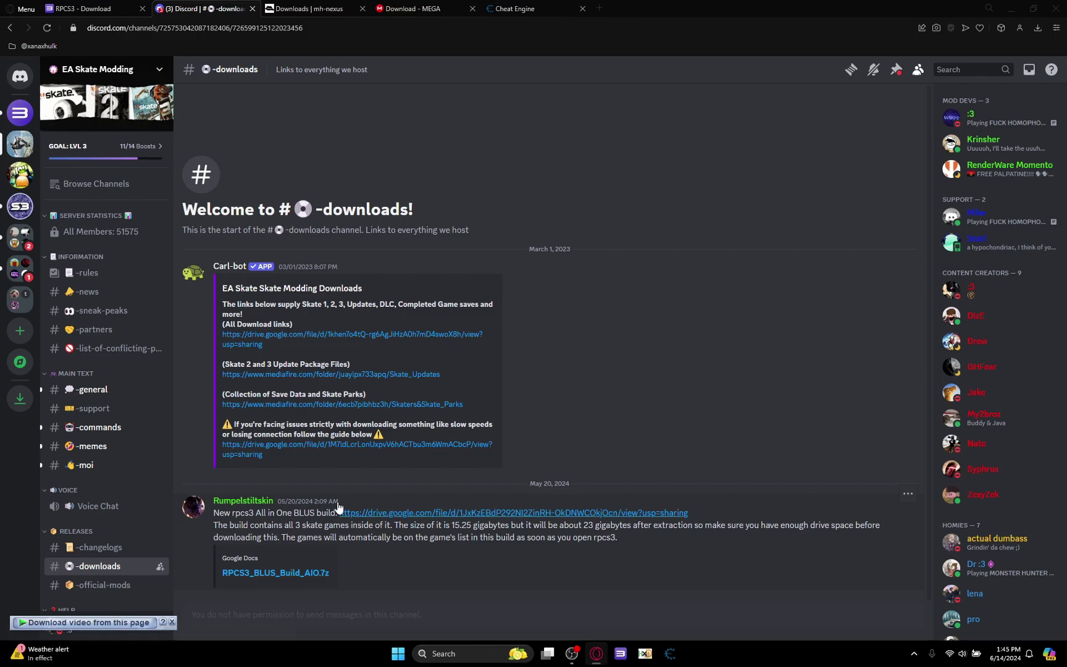
click(309, 8)
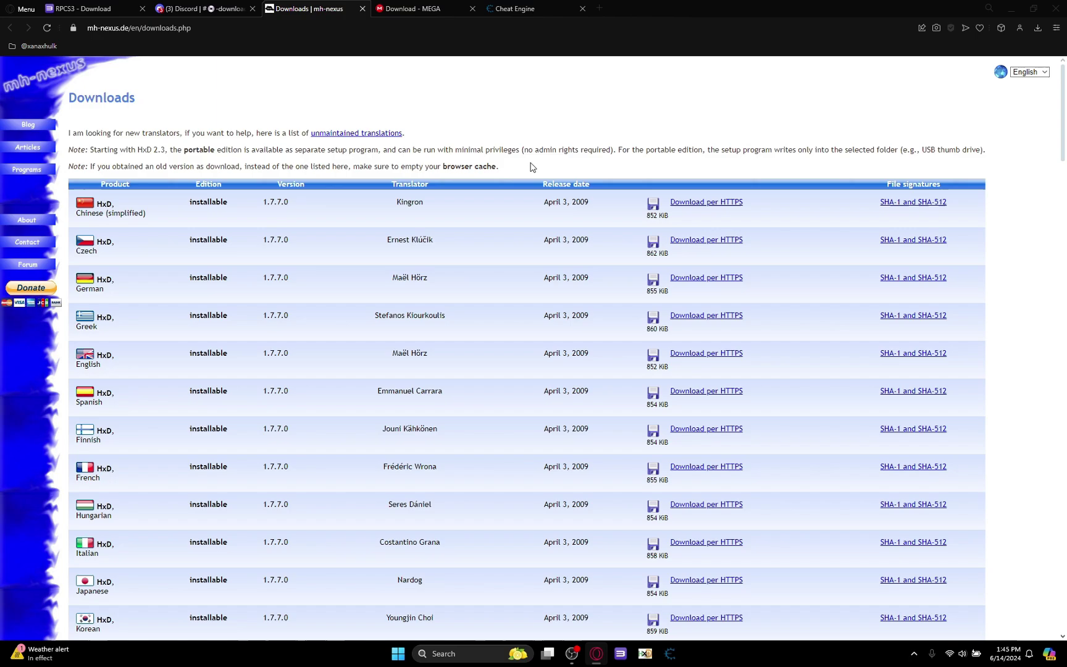
click(449, 5)
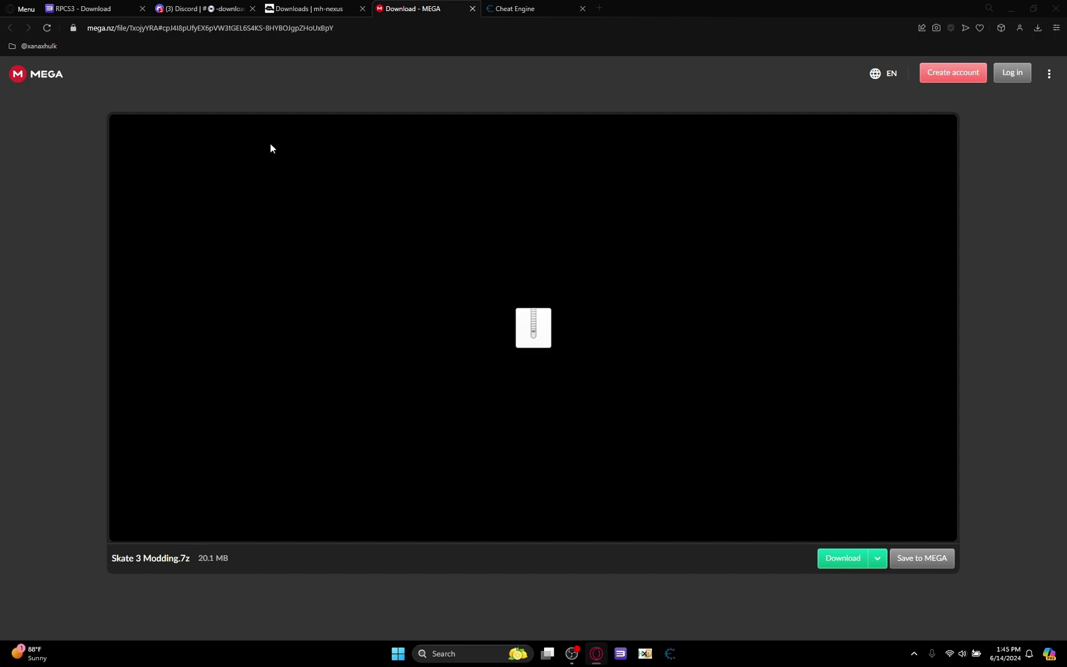
click(501, 9)
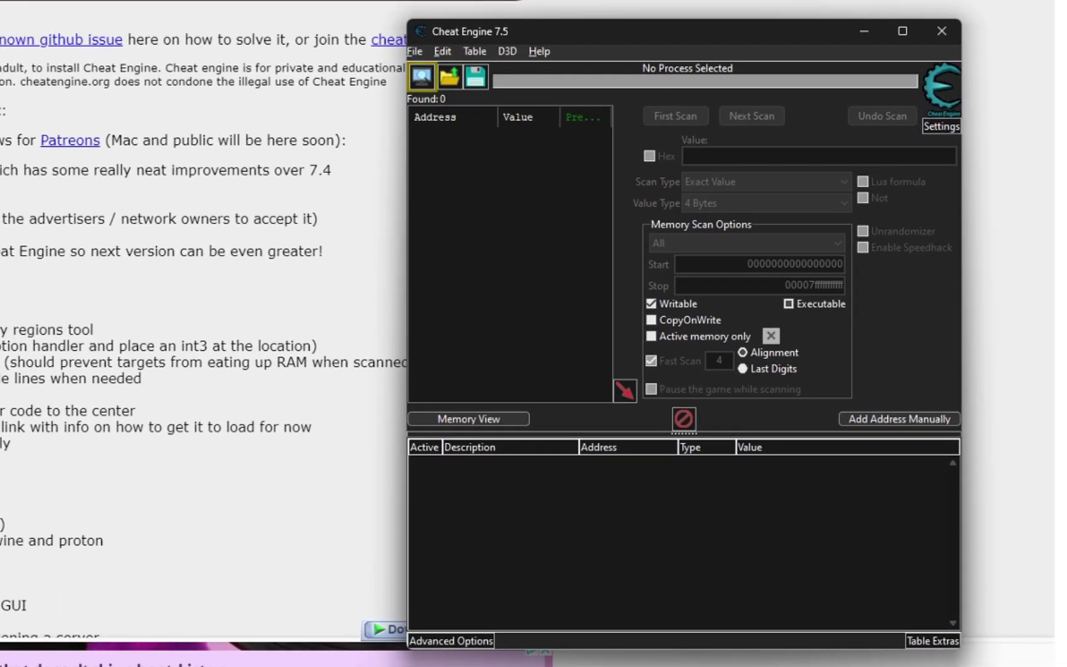
- Review the memory region types in Cheat Engine's scan settings, accept the settings with MEM_MAPPED enabled, and minimize Cheat Engine
click(445, 50)
click(453, 69)
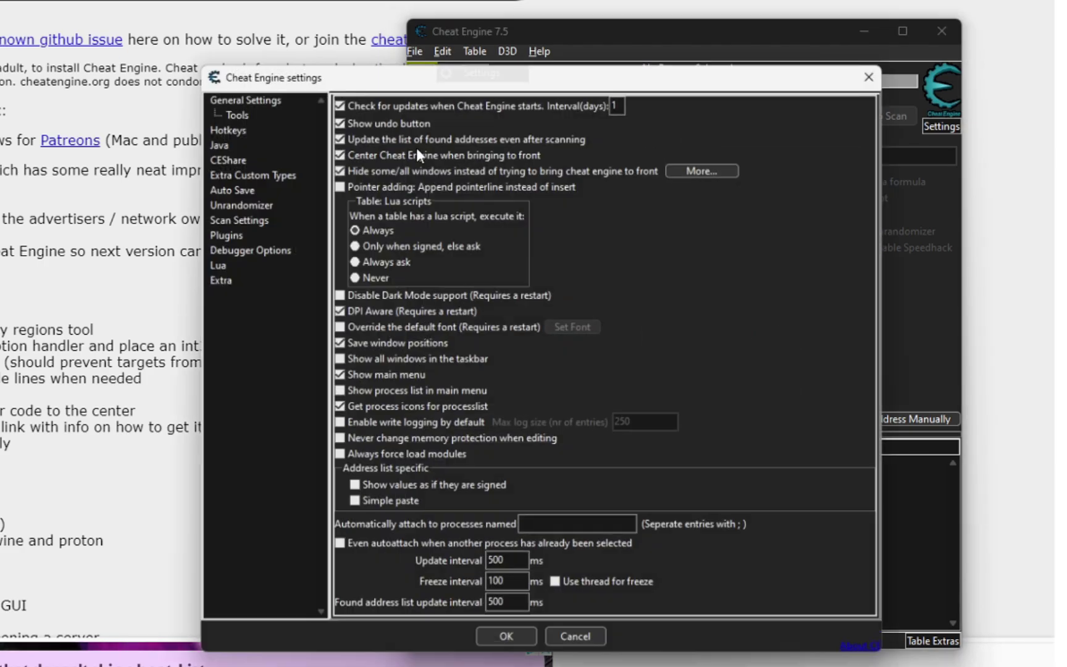
click(219, 219)
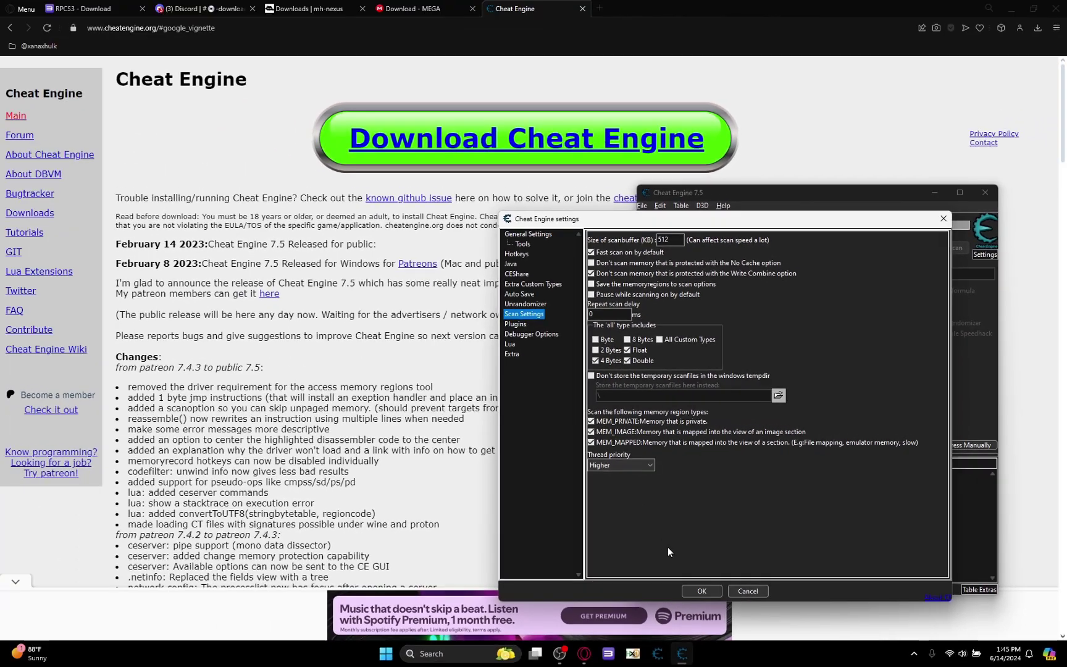
click(702, 590)
click(935, 194)
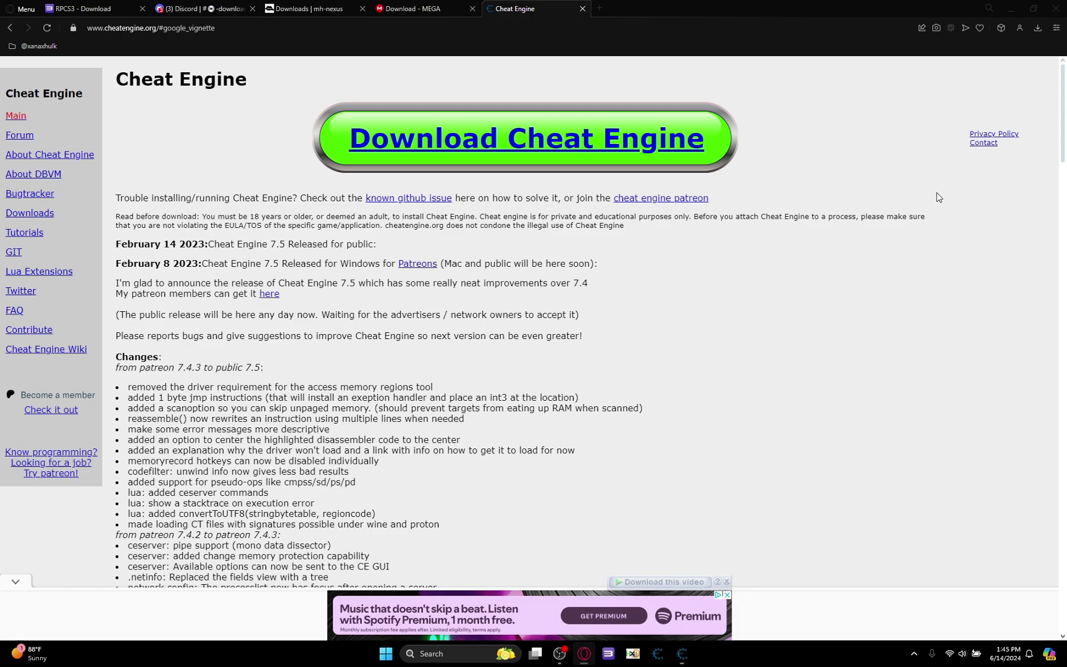
- Close the web browser and move the Modding folder to the middle of the desktop
click(1063, 7)
click(580, 349)
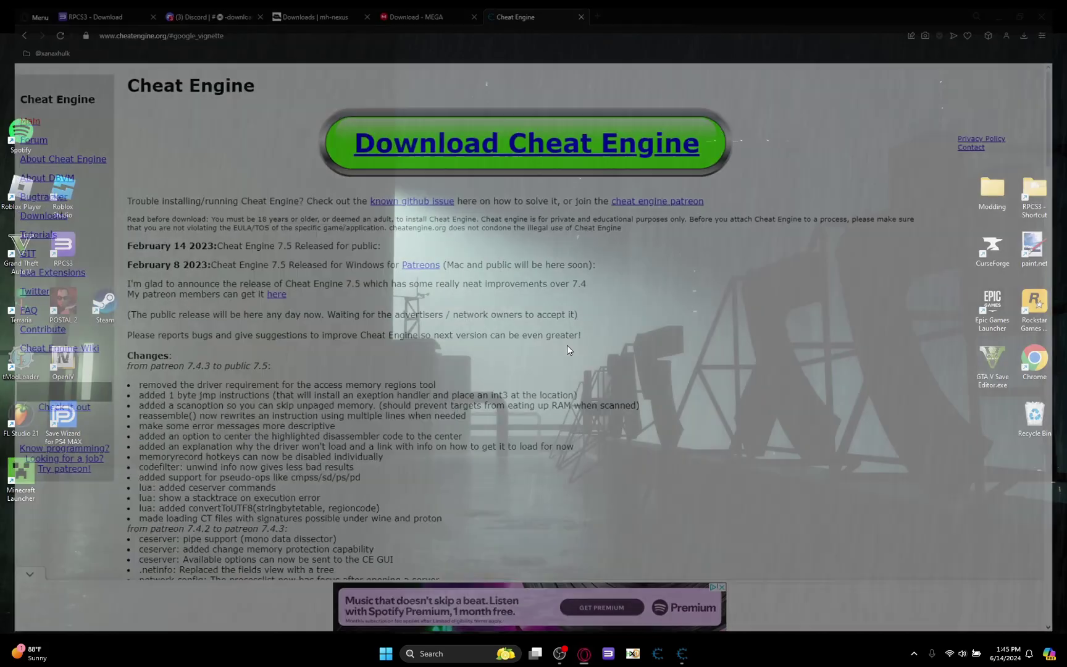
drag(991, 188, 524, 356)
click(520, 264)
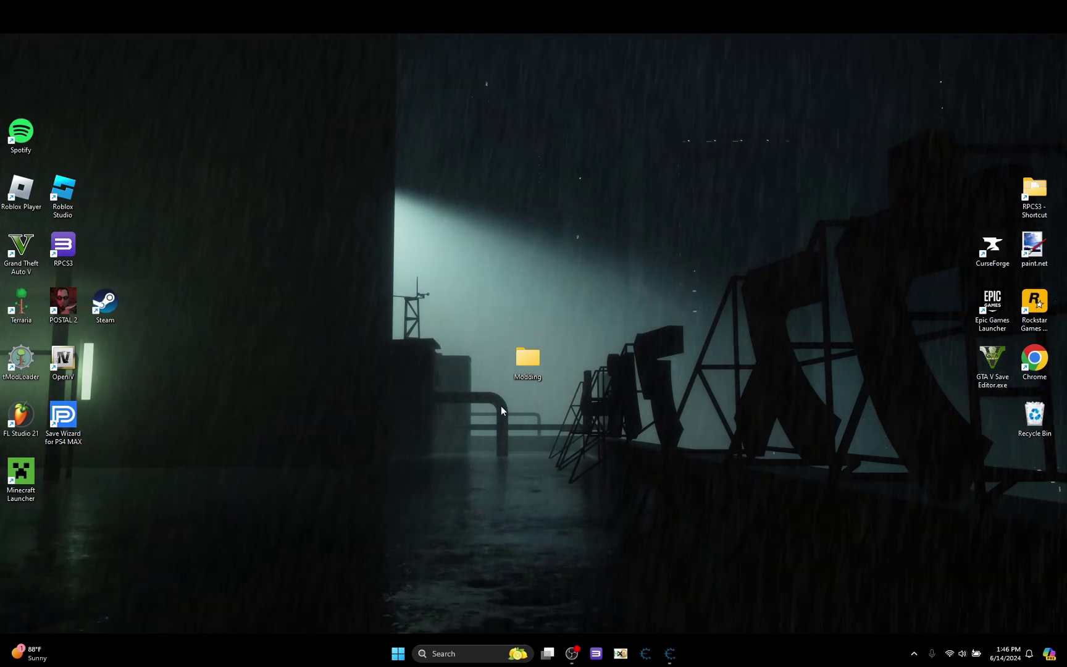
- Open the SKATE folder inside Modding, and from RPCS3's save data manager open the folder of the Skate 3 skater save
double_click(526, 356)
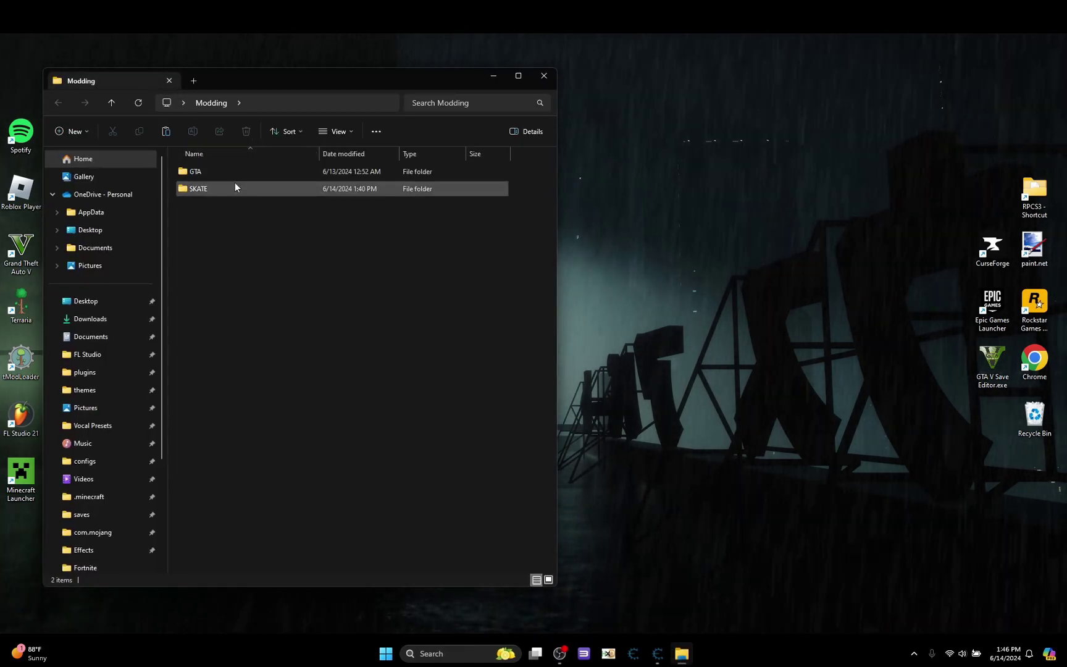
double_click(207, 187)
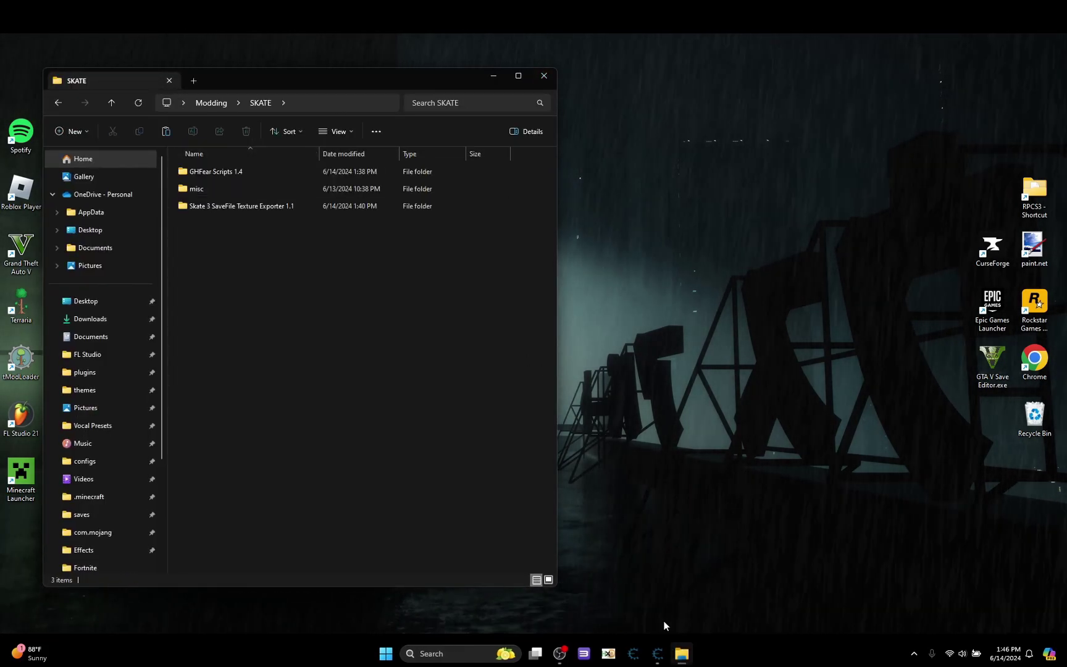
click(583, 654)
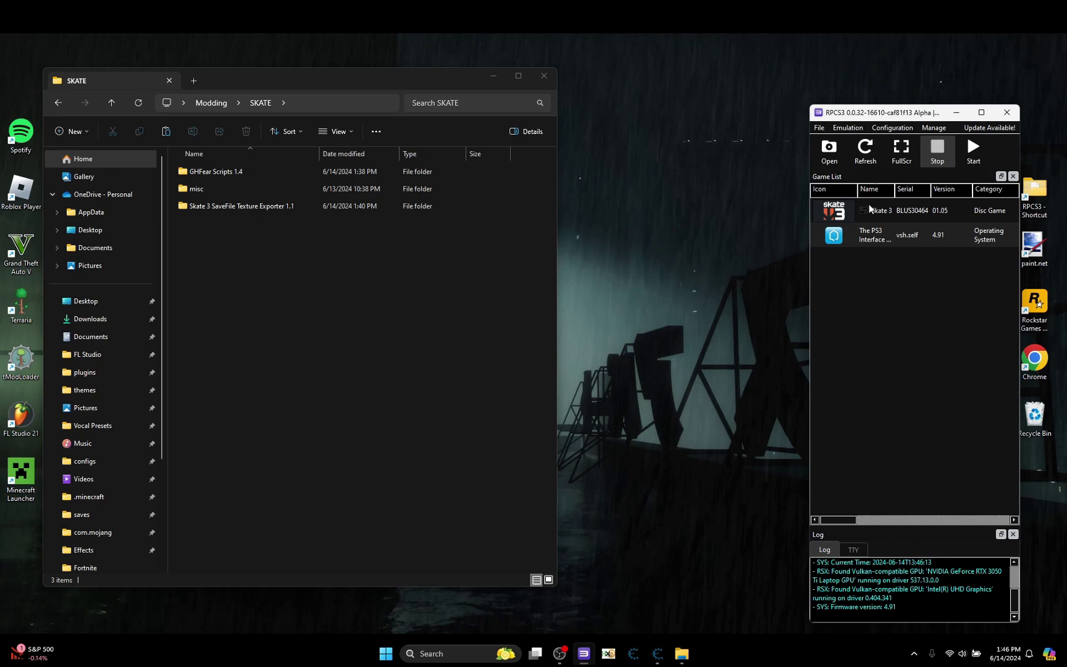
click(933, 128)
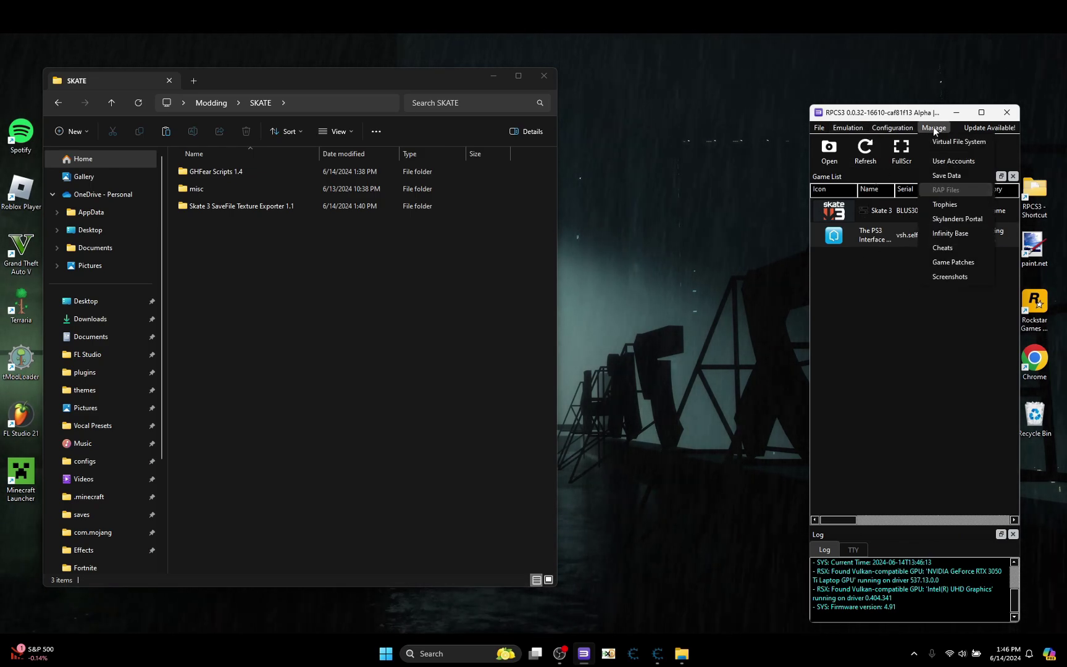
click(945, 174)
click(347, 278)
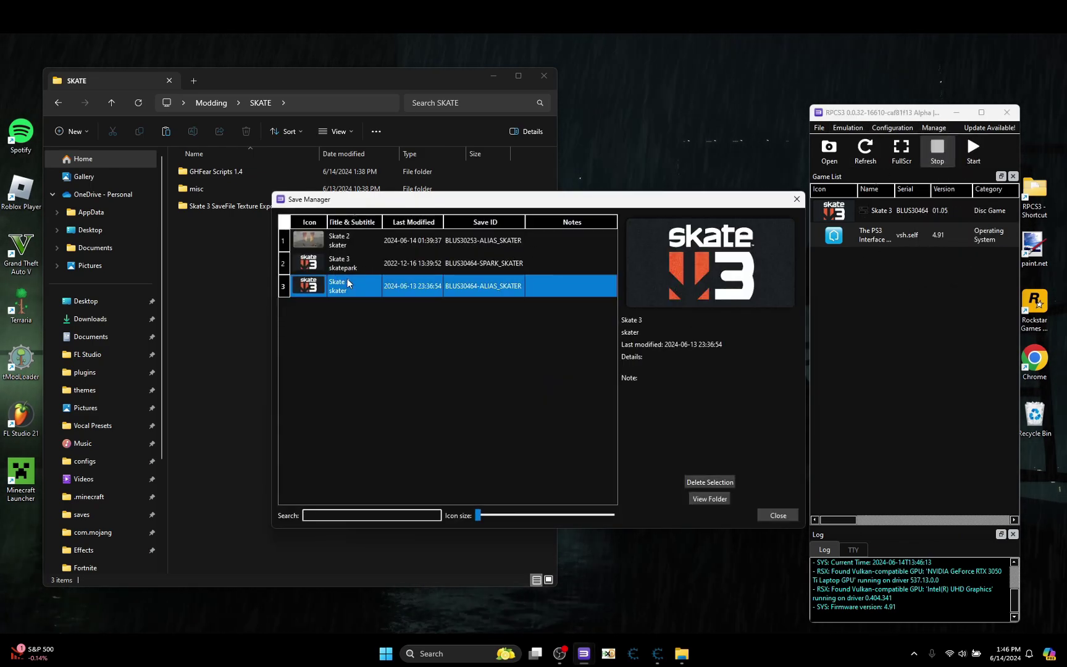
click(709, 497)
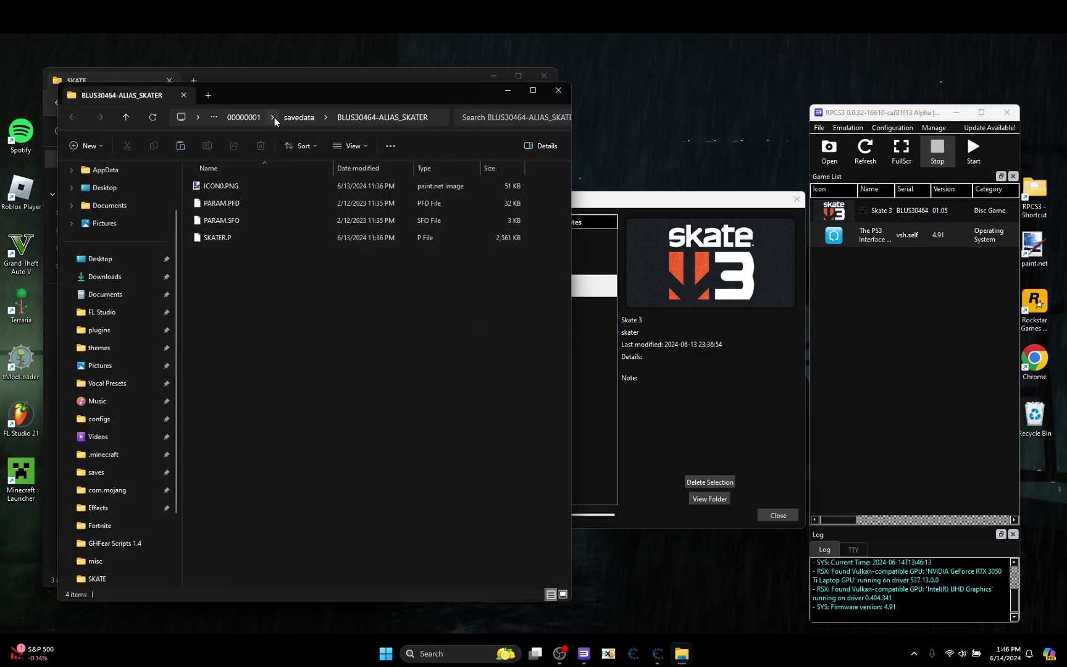
- Copy the BLUS30464-ALIAS_SKATER folder from savedata into the SKATE modding folder, and clear away the Save Manager and RPCS3 windows
click(281, 116)
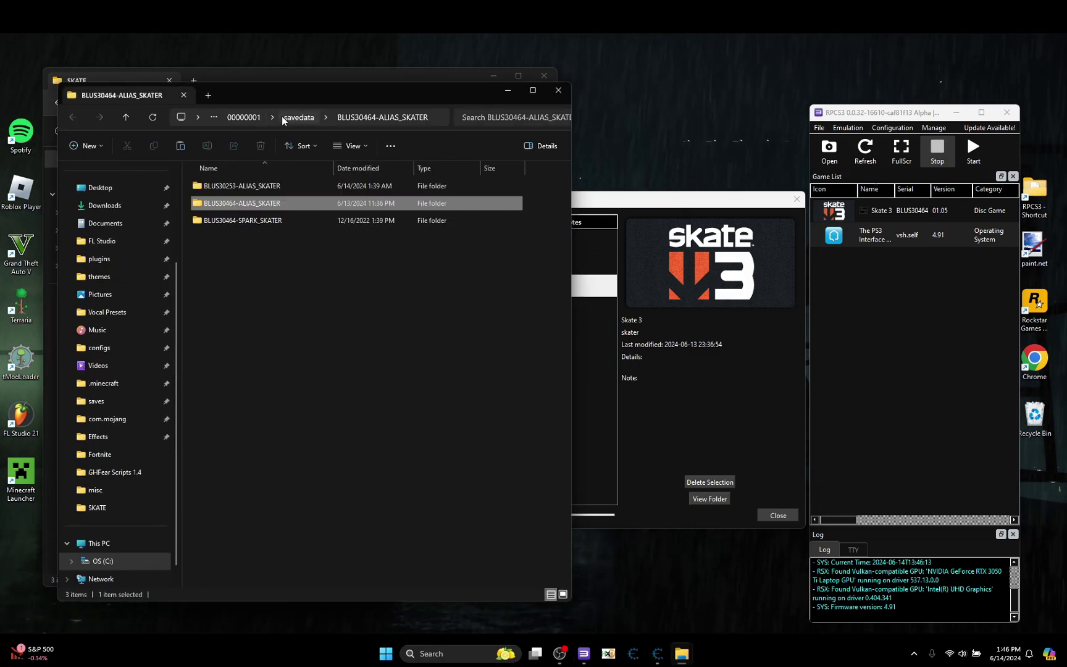
right_click(307, 203)
click(279, 214)
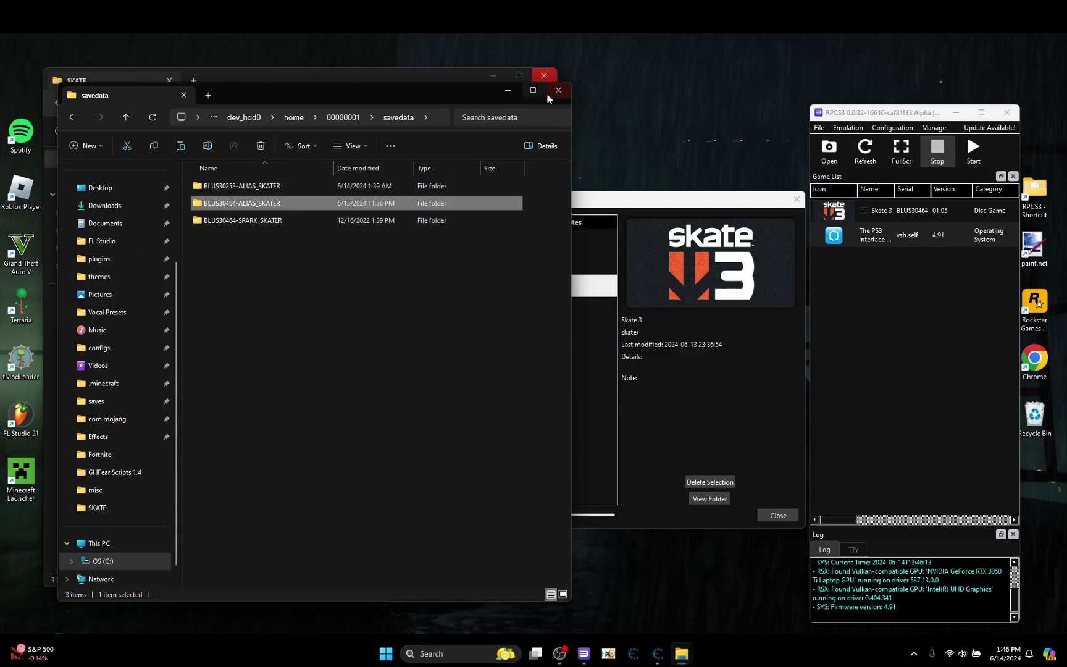
click(552, 91)
right_click(213, 236)
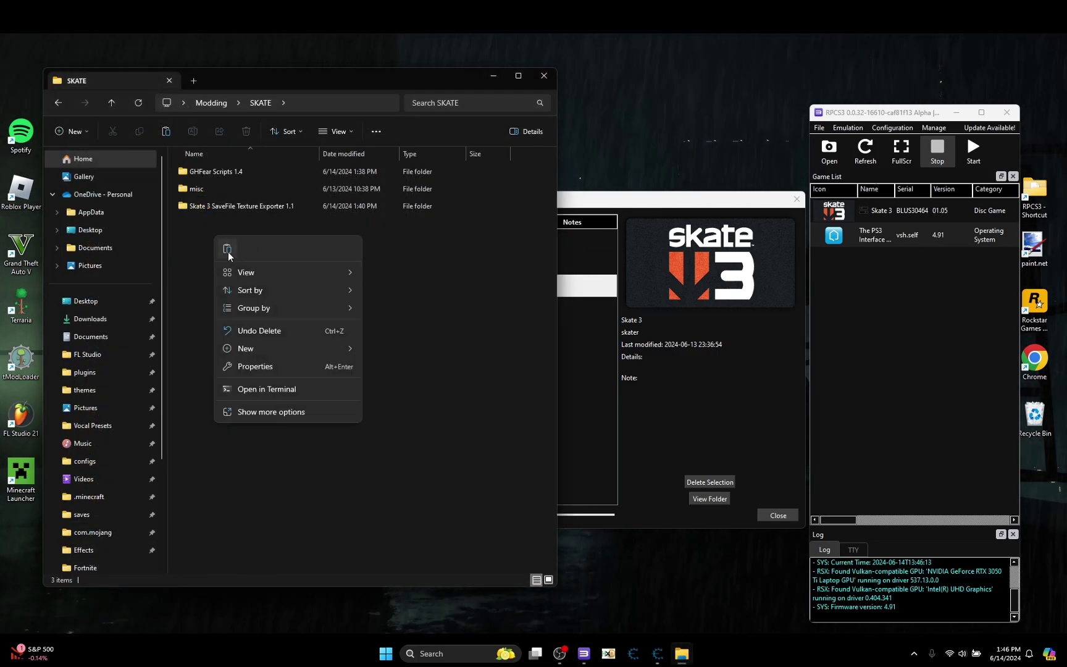
click(227, 249)
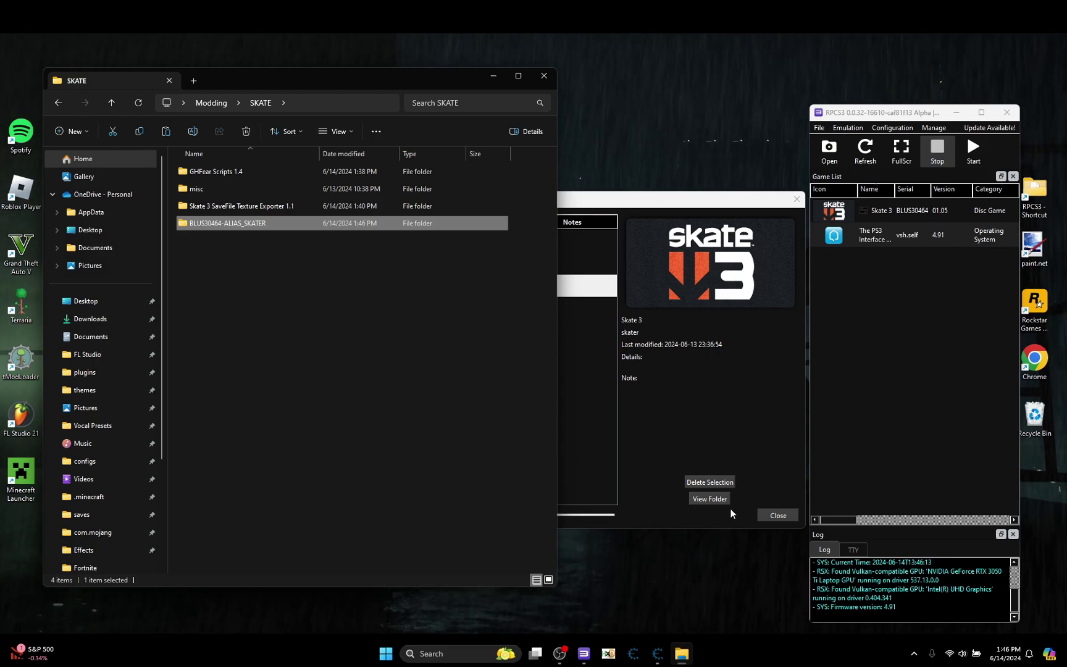
click(777, 515)
click(955, 113)
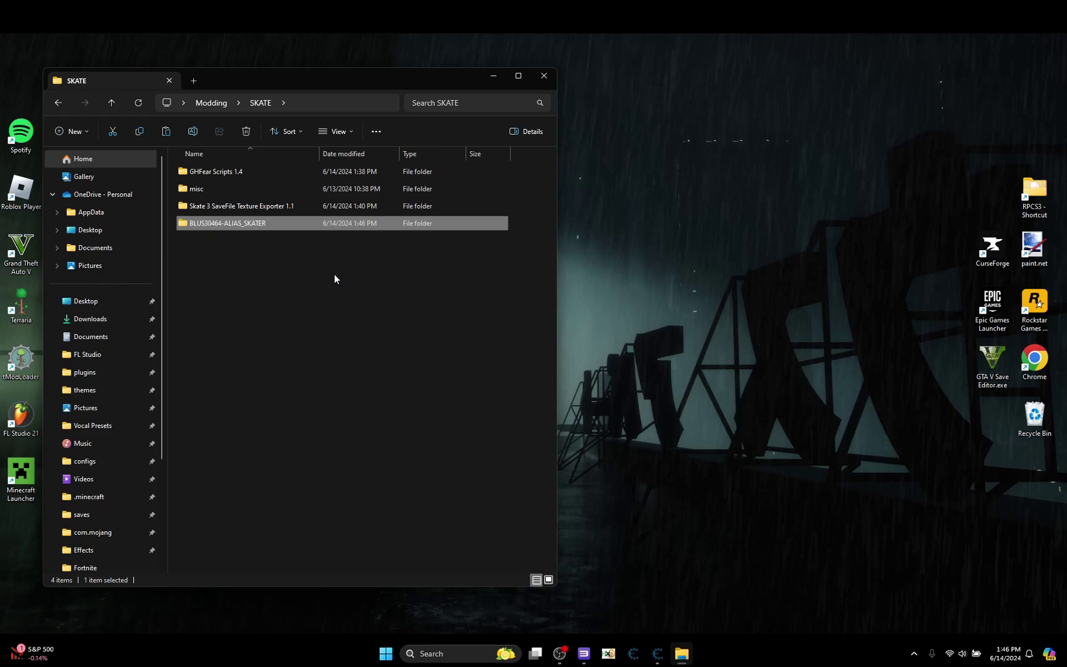
- Copy SKATER.P from the copied BLUS30464-ALIAS_SKATER folder into the Skate 3 SaveFile Texture Exporter 1.1 folder
double_click(209, 224)
click(196, 223)
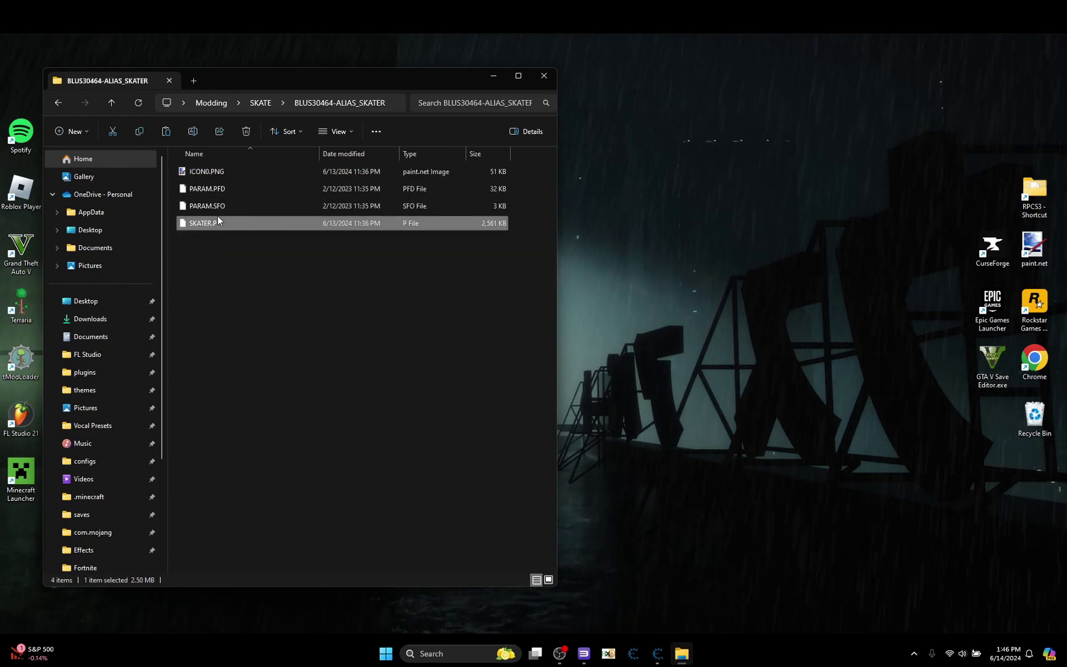
right_click(210, 225)
click(228, 238)
click(260, 102)
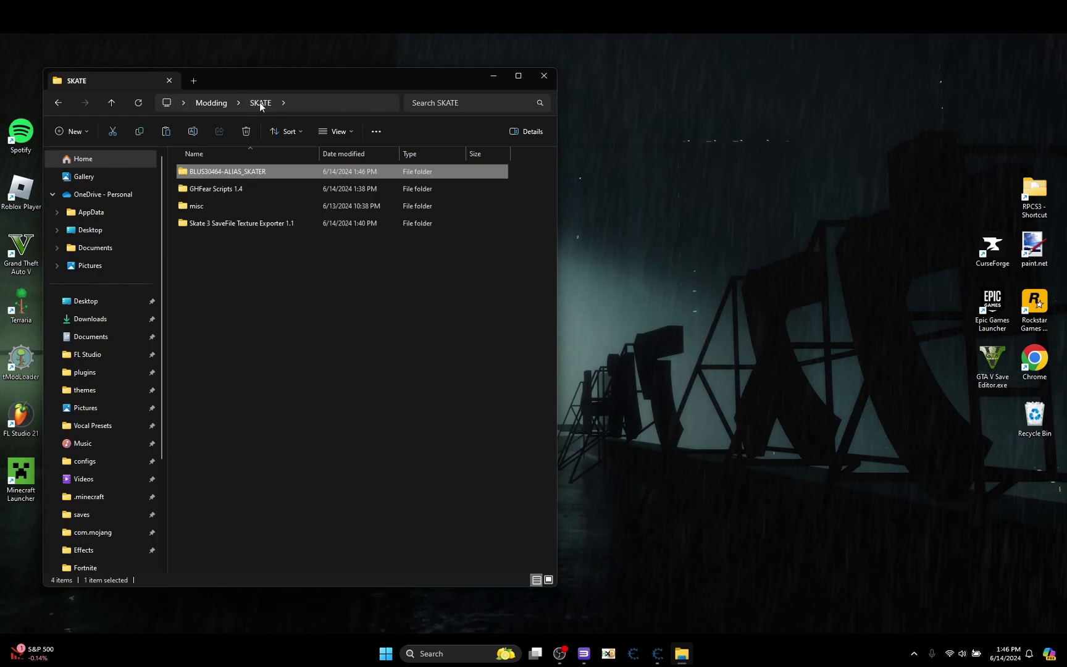
double_click(217, 223)
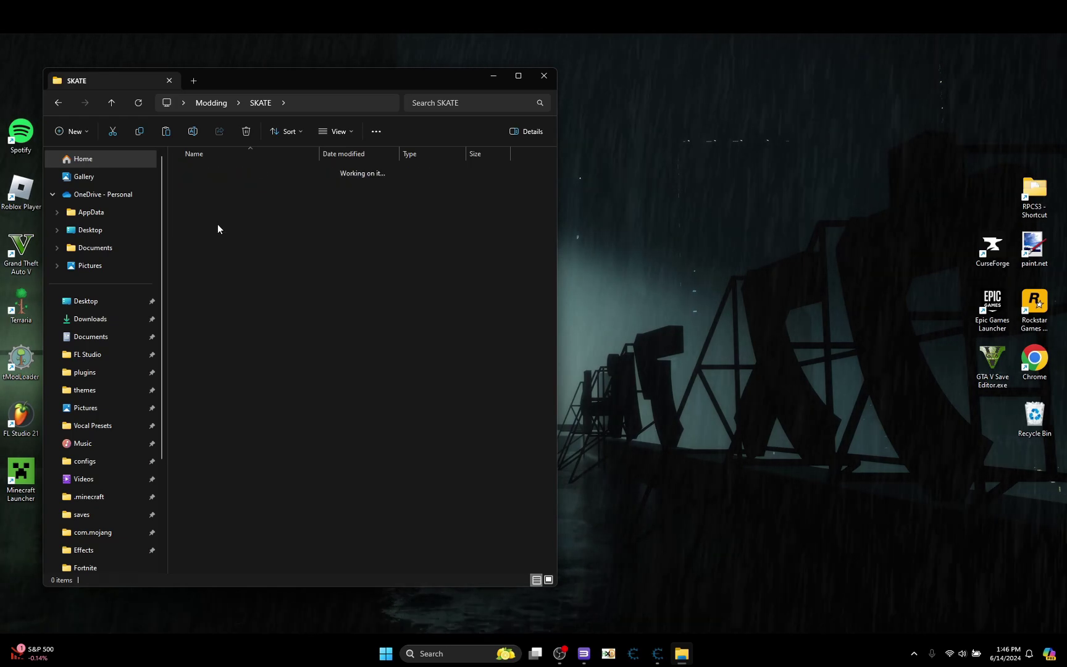
right_click(214, 281)
click(248, 389)
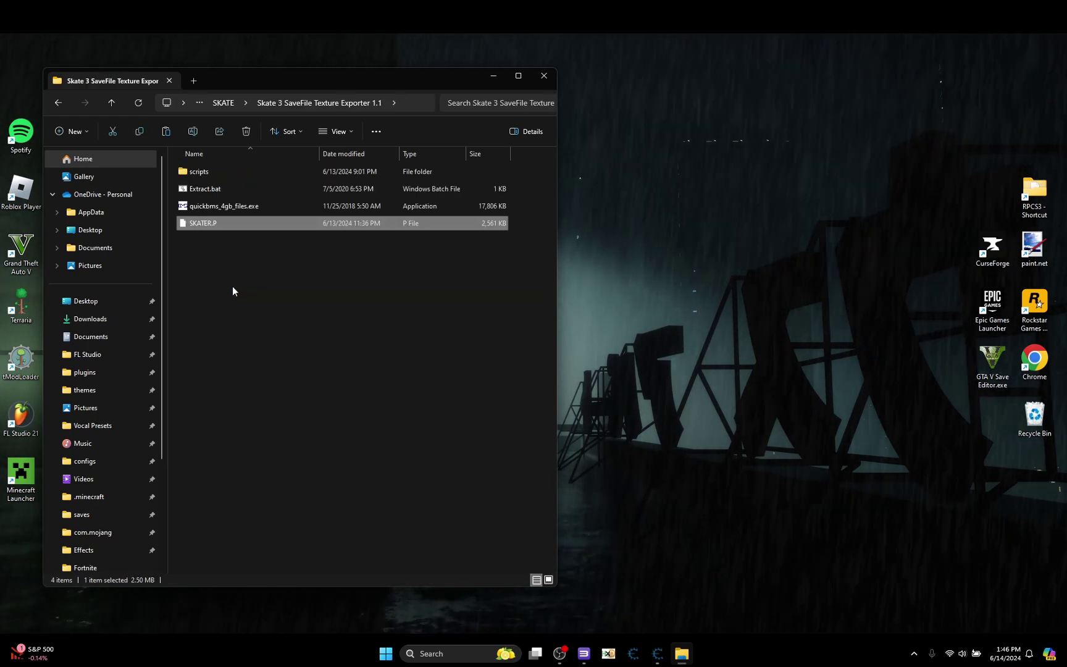
- Run Extract.bat on the save file and open the extracted MySave_SKATER folder
double_click(206, 193)
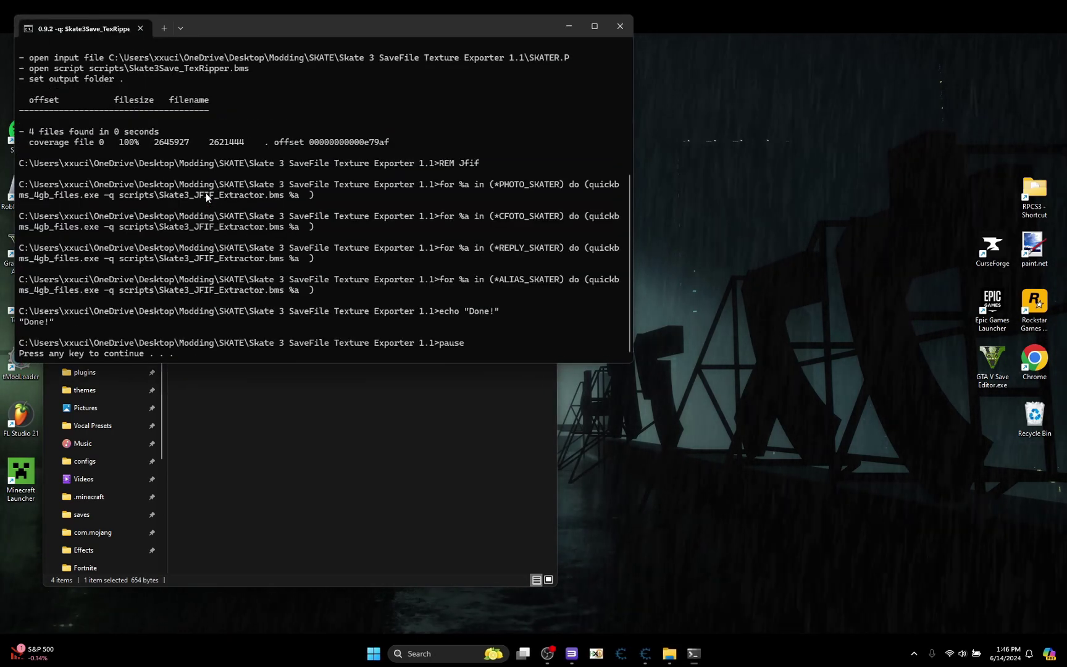
key(Return)
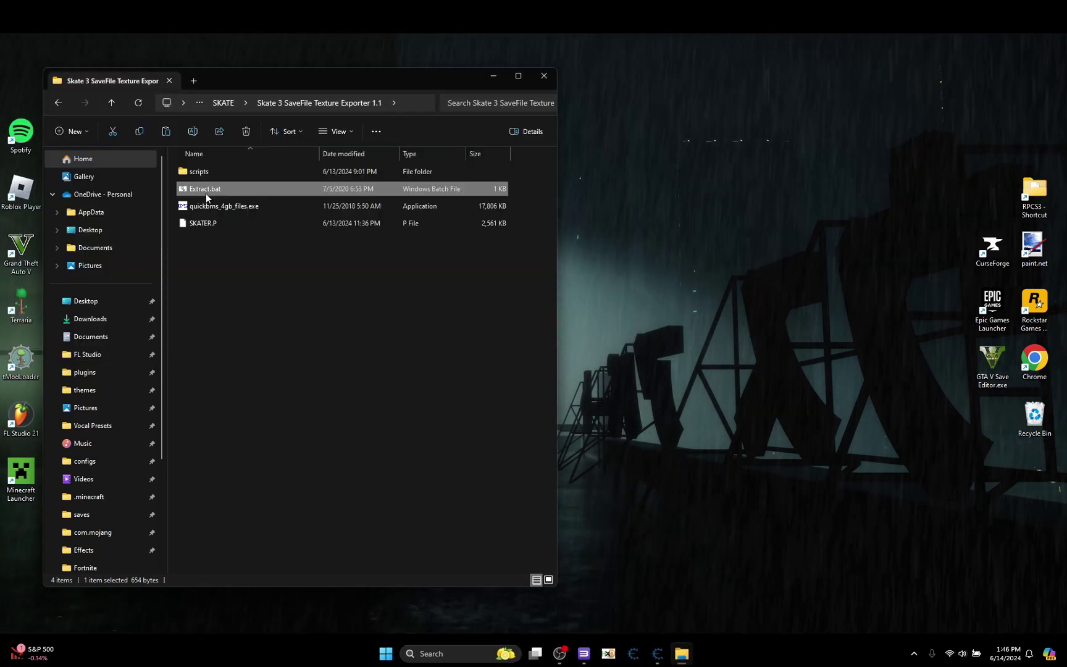
click(138, 103)
double_click(225, 176)
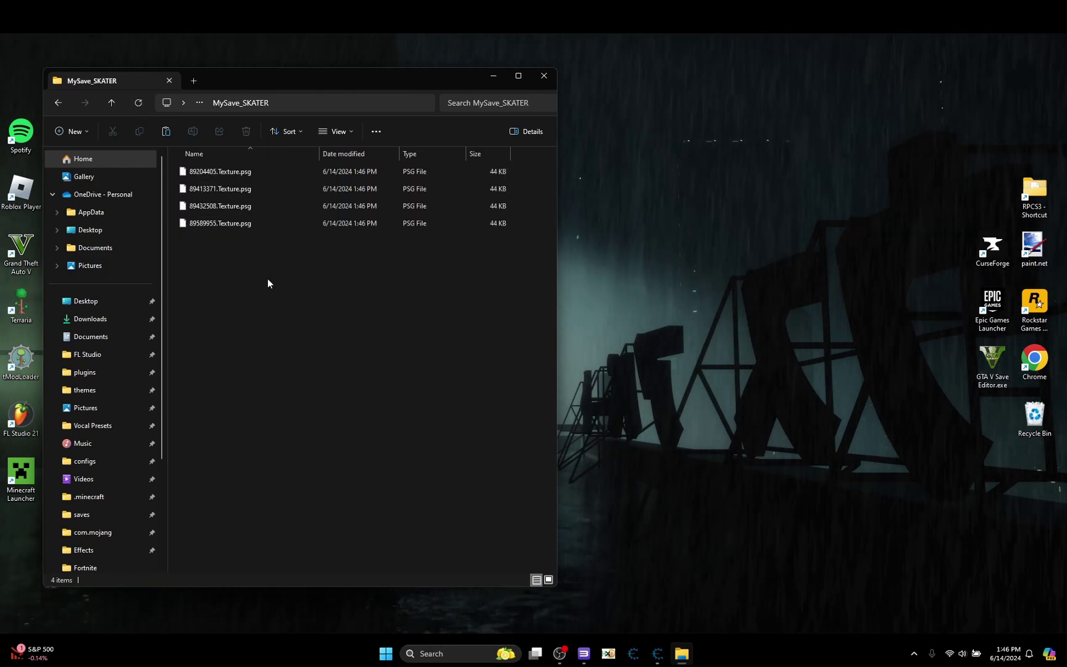
- Copy the four extracted Texture.psg files from MySave_SKATER into the GHFear Scripts 1.4 folder
drag(250, 264, 219, 167)
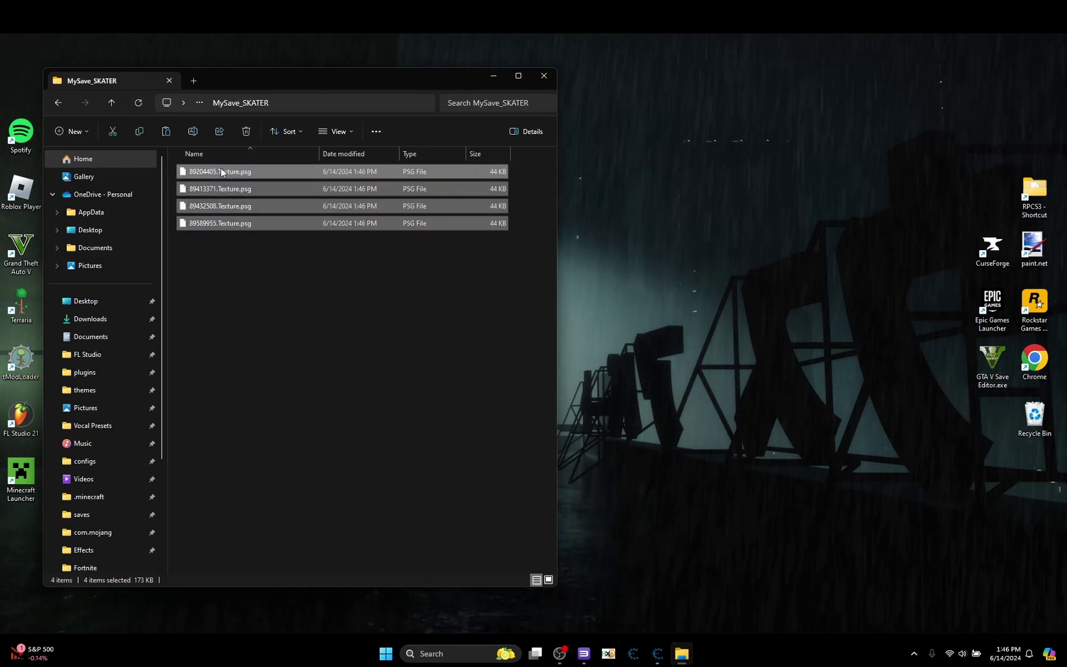
right_click(222, 168)
click(207, 120)
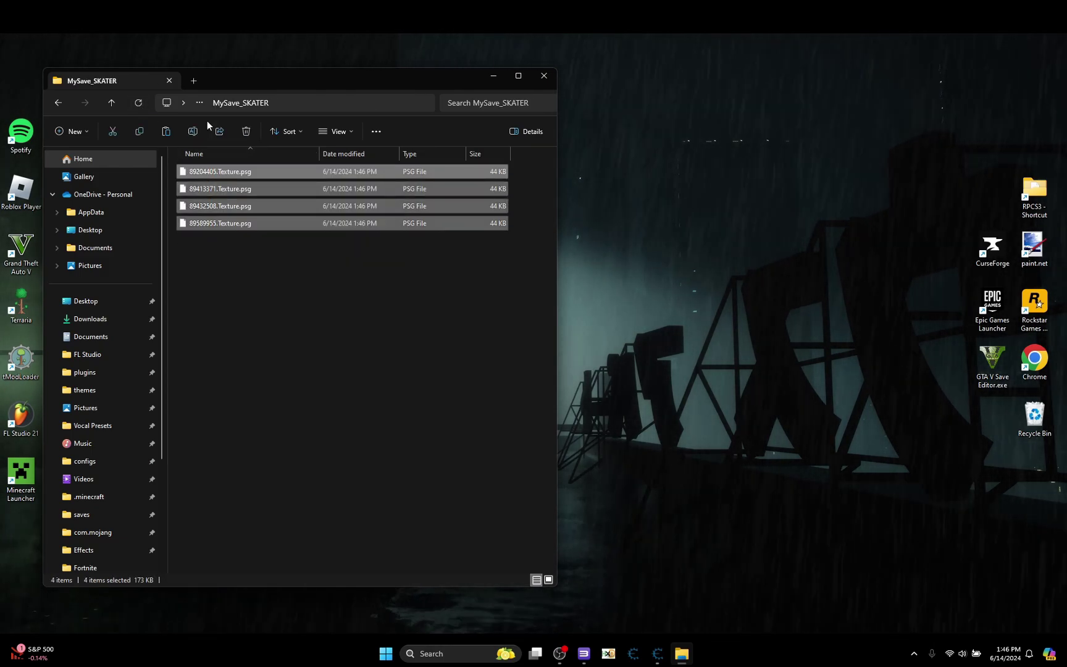
click(57, 102)
click(57, 102)
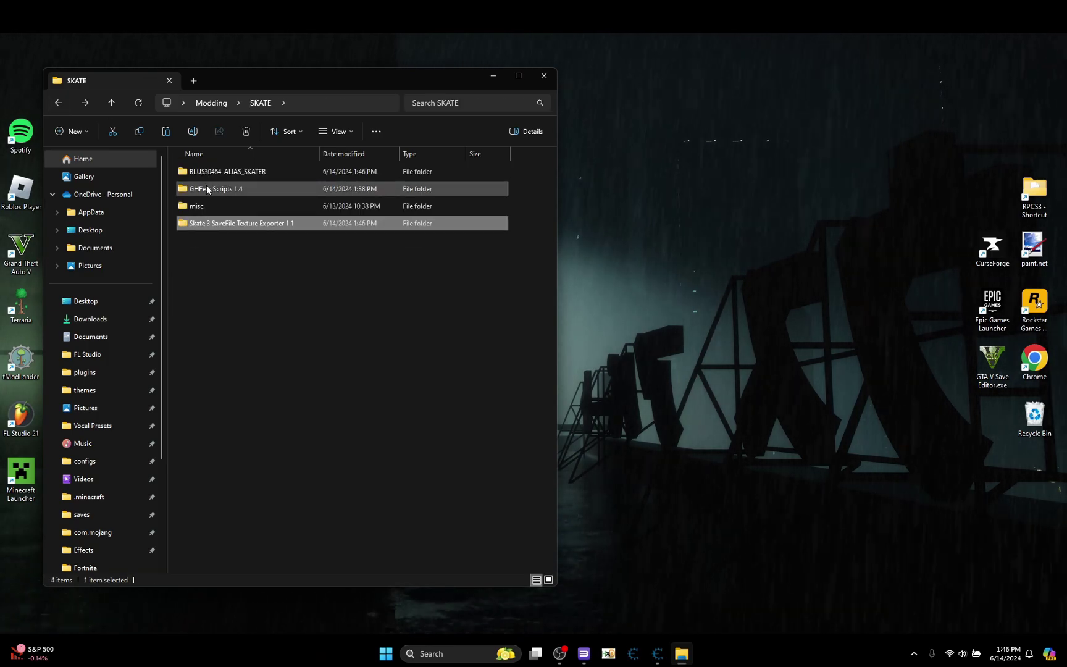
double_click(208, 190)
right_click(212, 344)
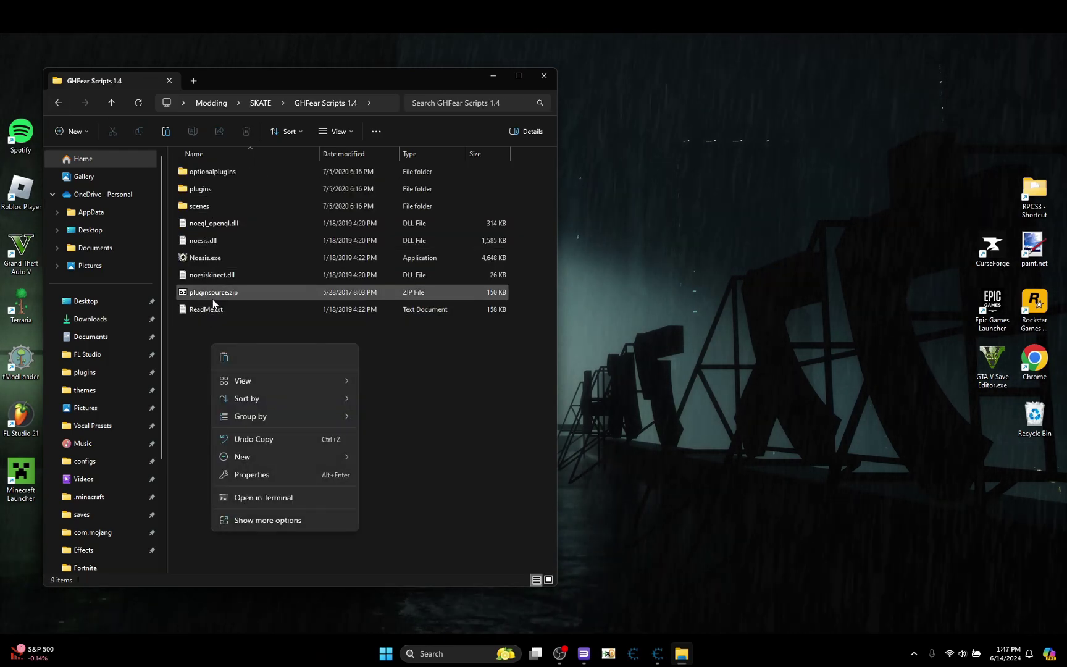
click(229, 359)
click(445, 462)
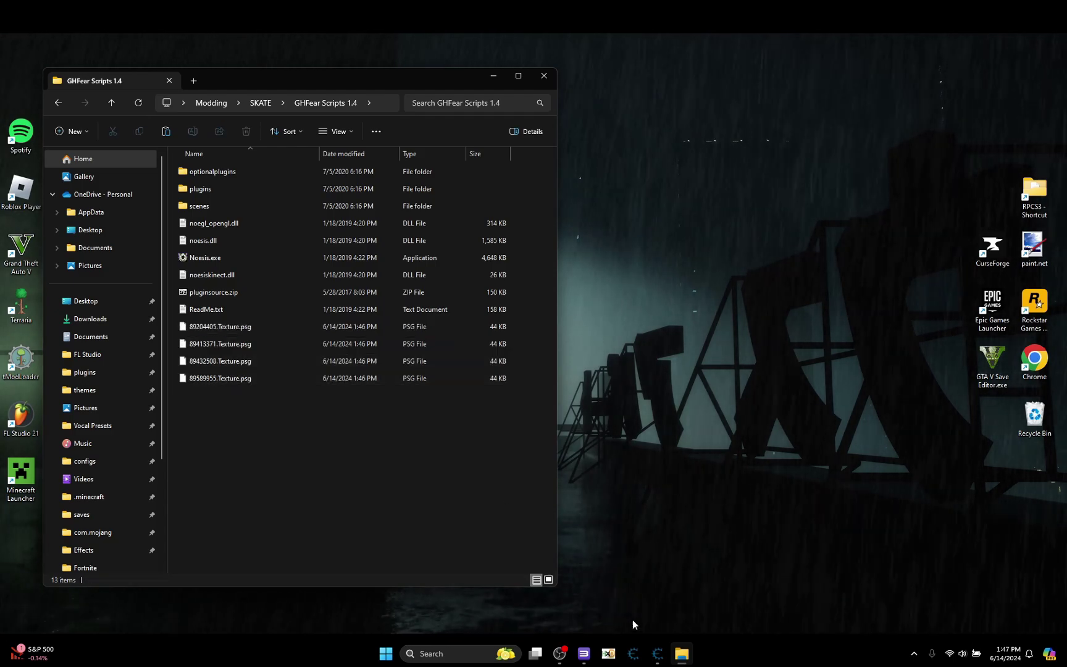
- Minimize the folder window, switch to the running Skate 3 game in RPCS3, and open Edit Skaters from the Career main menu
click(498, 78)
click(583, 658)
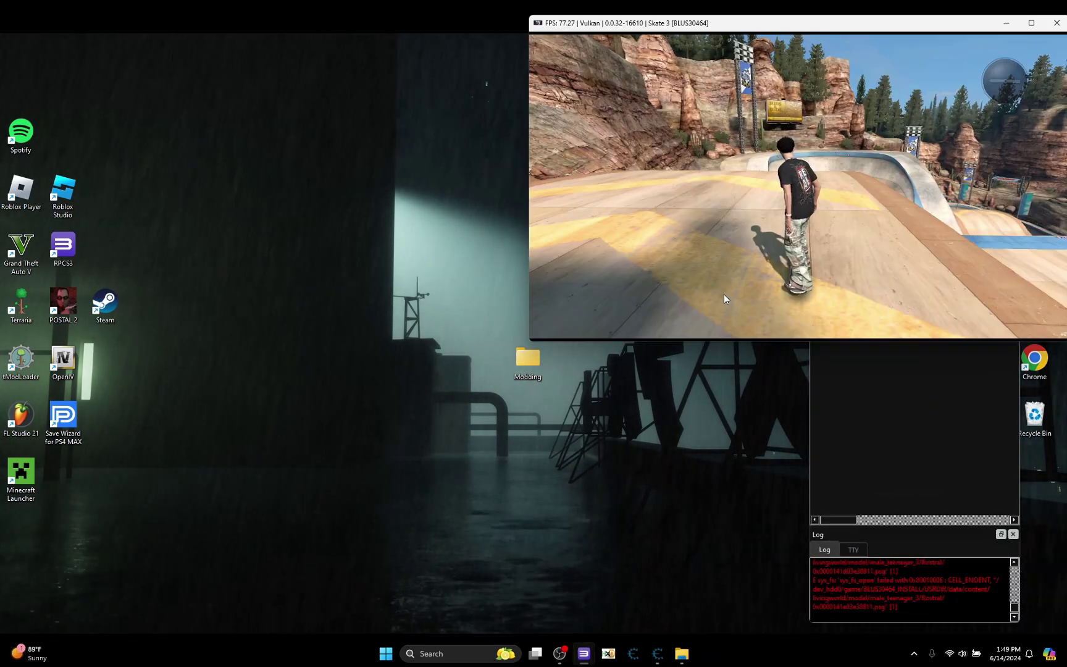
key(Return)
key(Right)
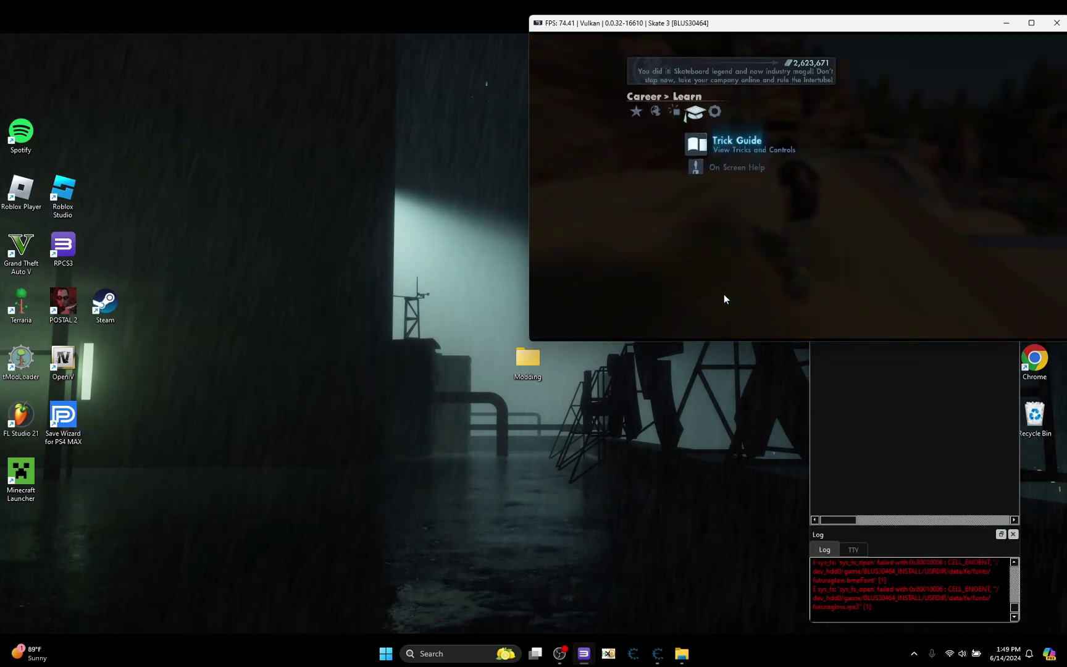
key(Return)
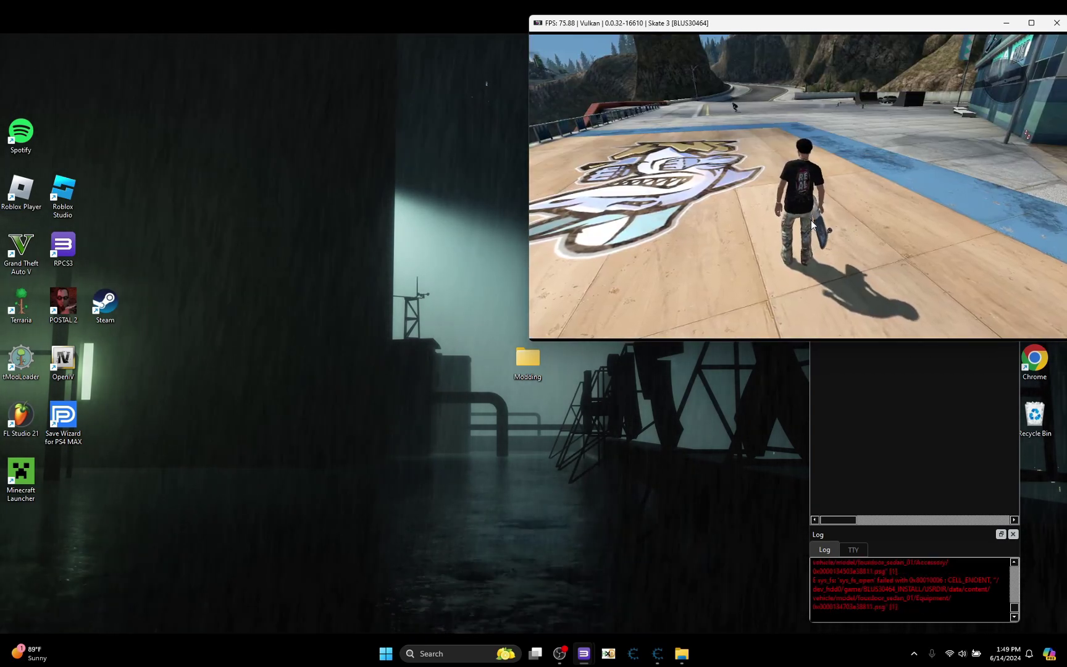
key(Return)
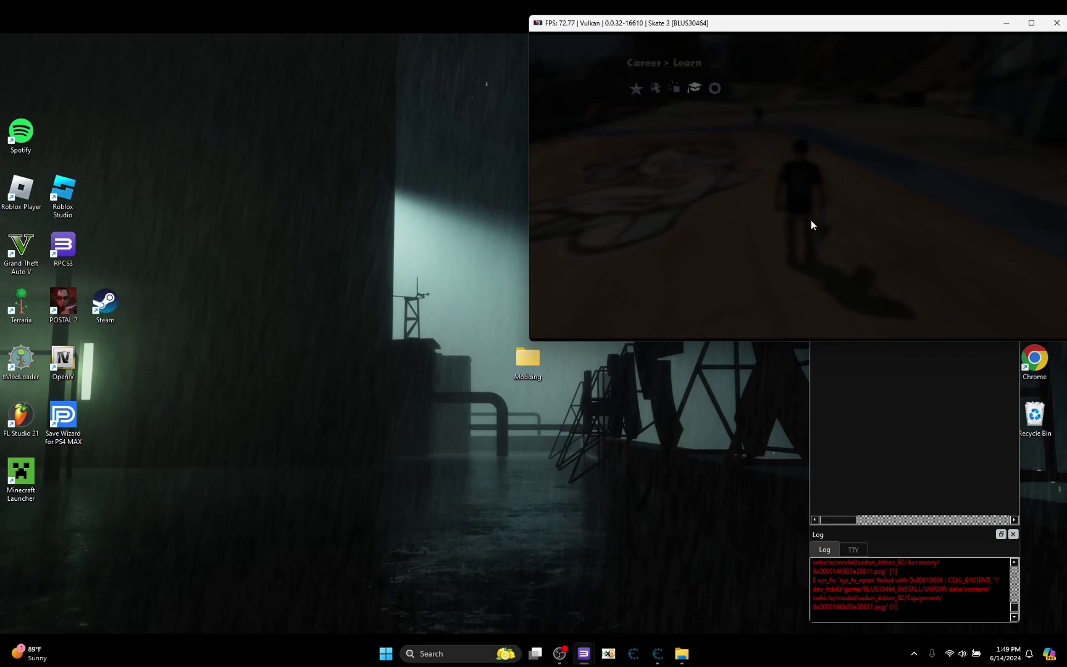
key(Left)
key(Down)
key(Return)
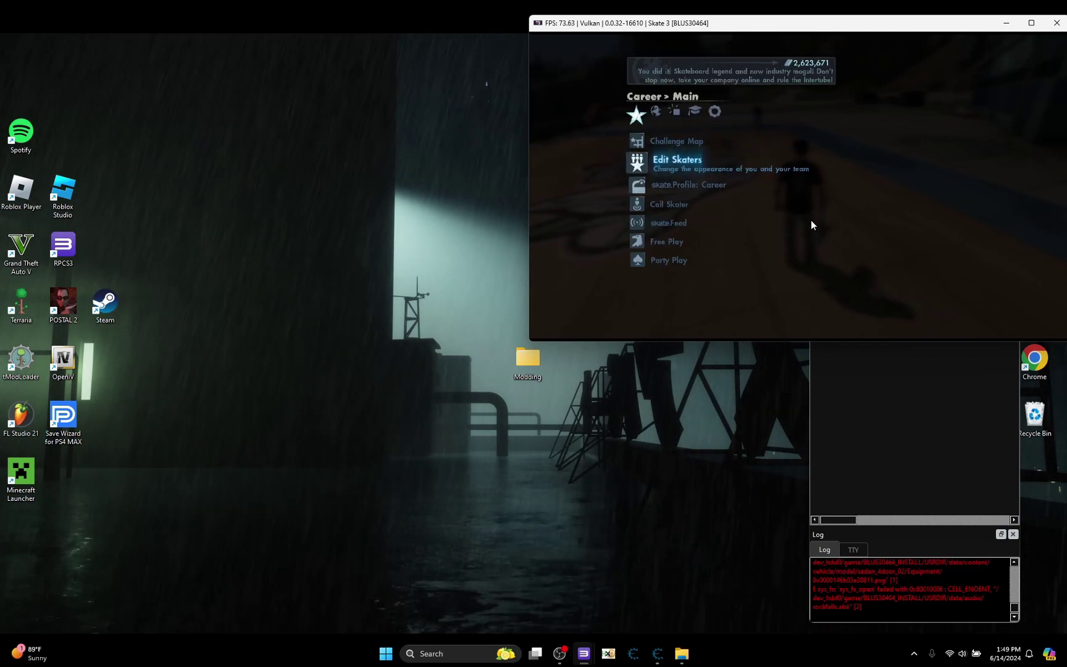
key(Return)
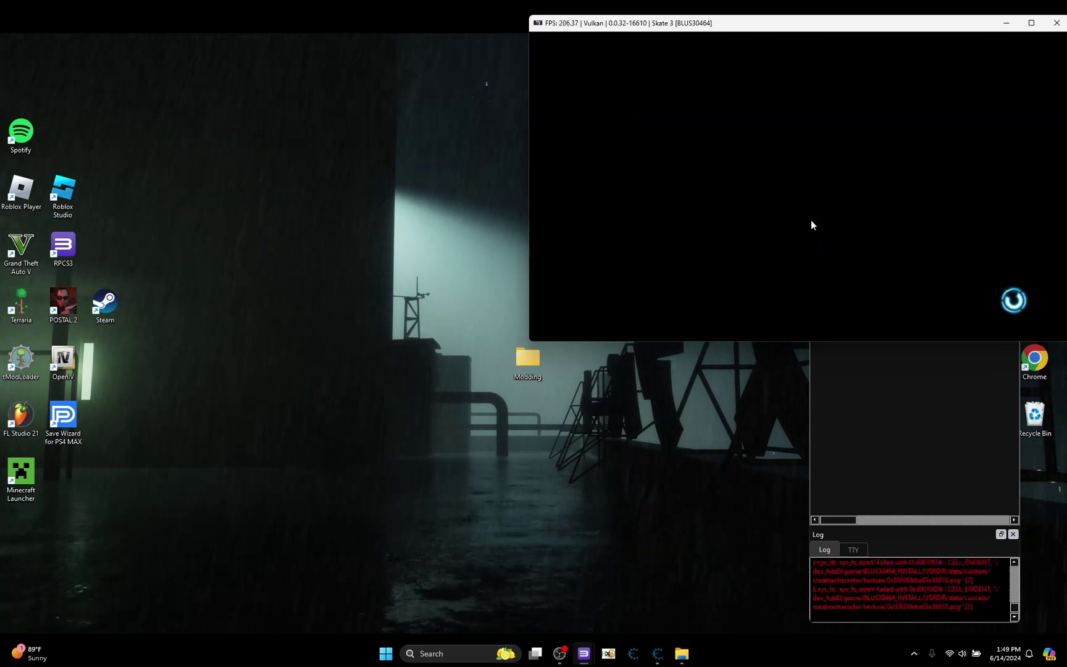
key(Down)
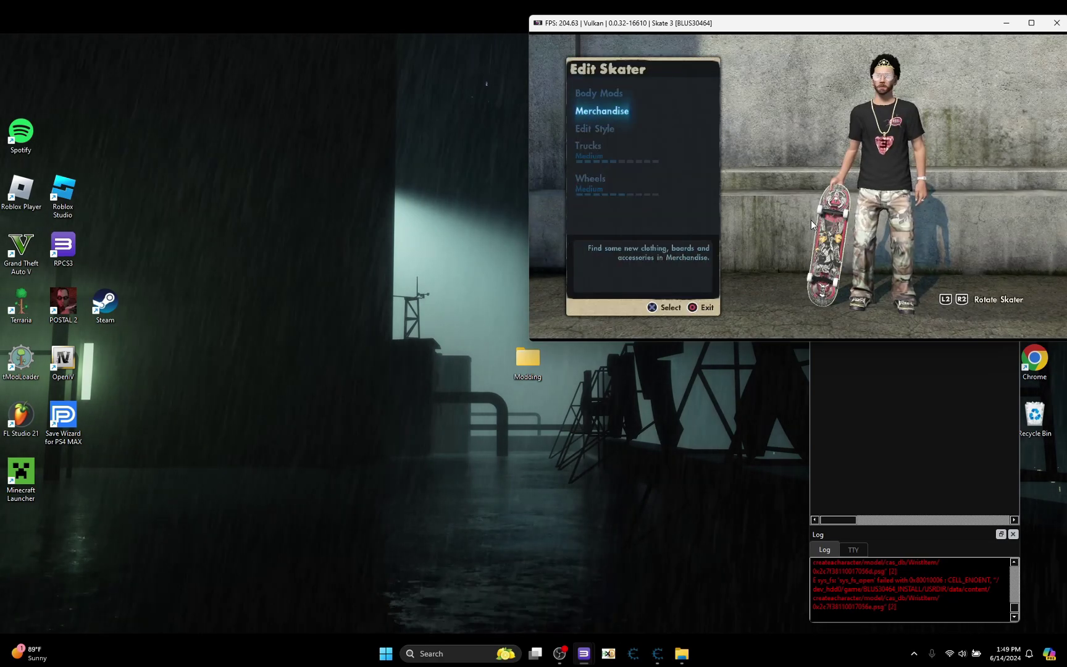
key(Down)
key(Return)
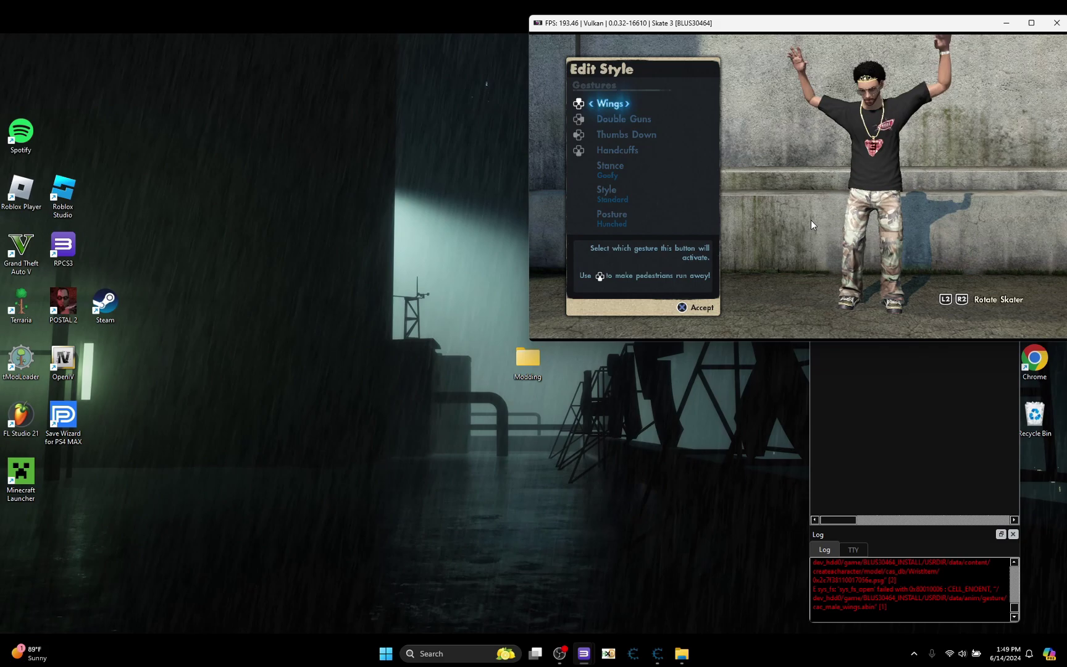
key(Return)
key(Up)
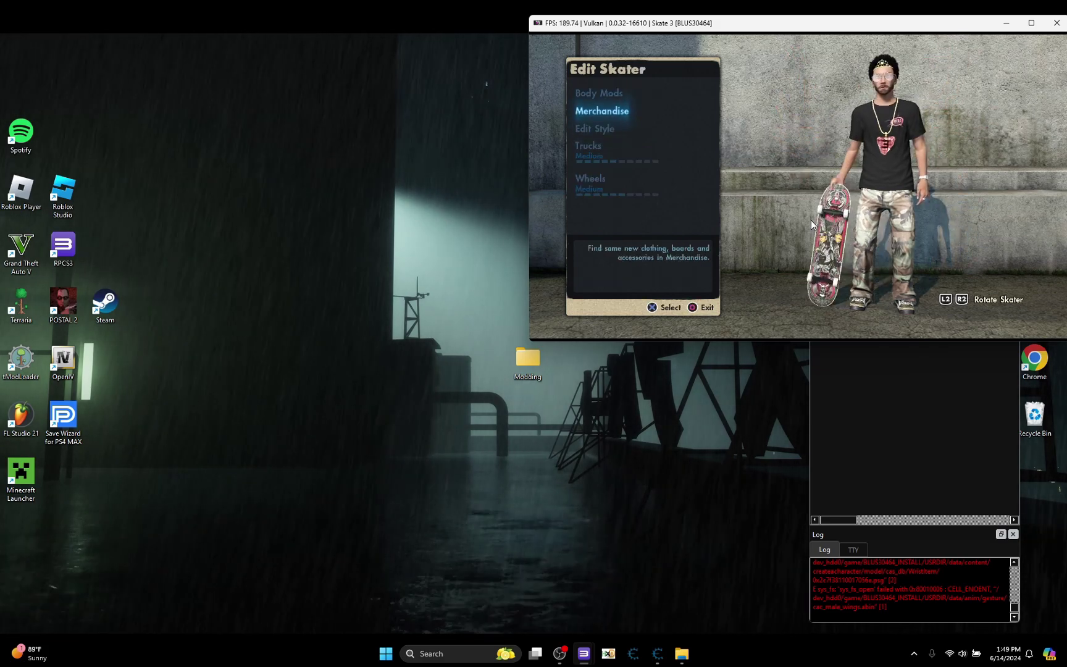
- Open the Decks selection in the skater's Skateboards merchandise
key(Return)
key(Down)
key(Down)
key(Down)
key(Down)
key(Down)
key(Down)
key(Down)
key(Down)
key(Down)
key(Down)
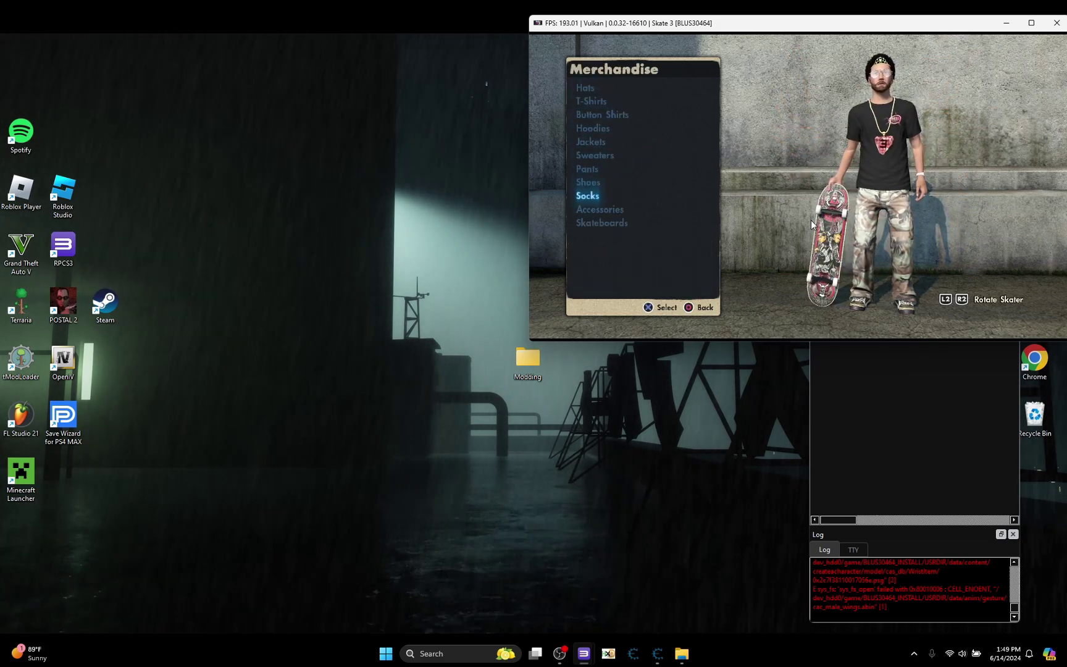
key(Return)
key(Return)
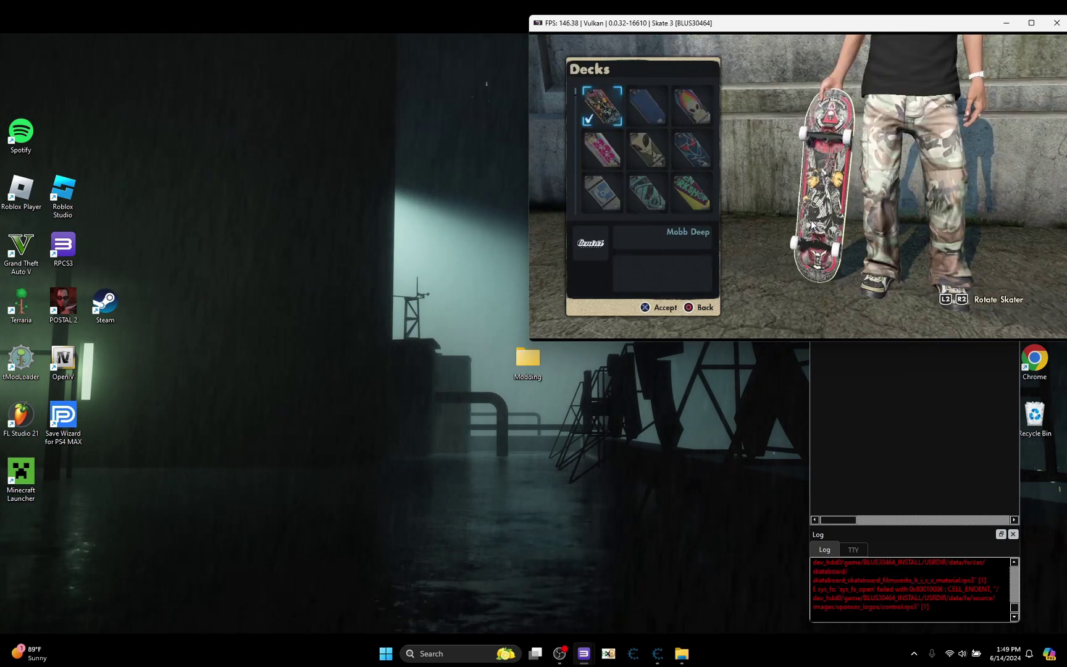
- Put custom team logo graphic 1 on a customizable deck, accept its placement, and return to the Merchandise list
key(Right)
key(Return)
key(Down)
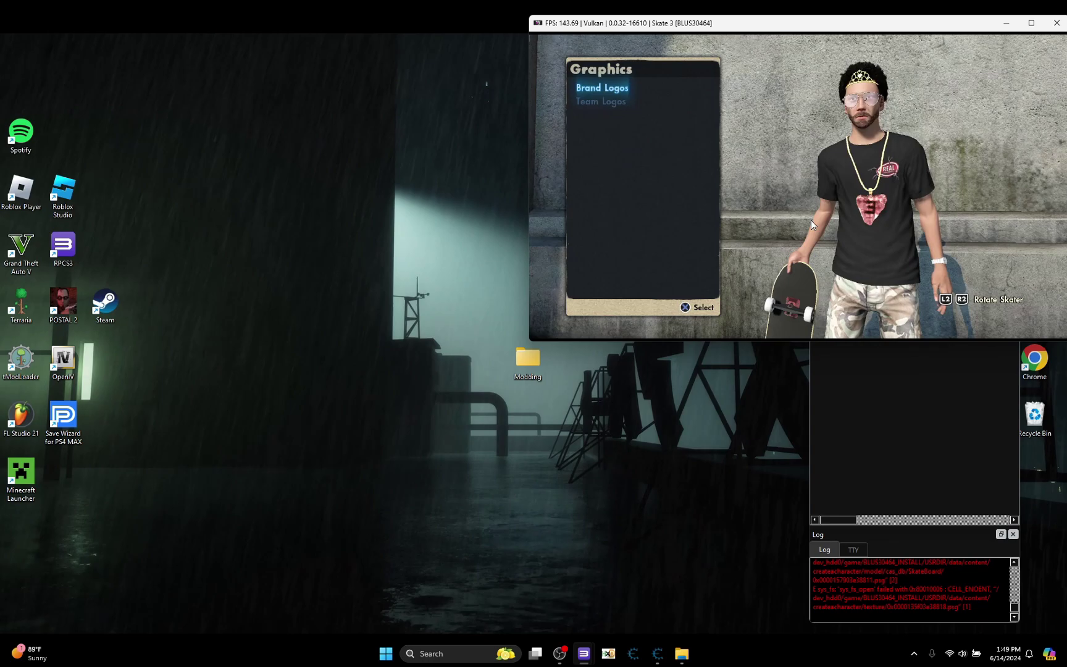
key(x)
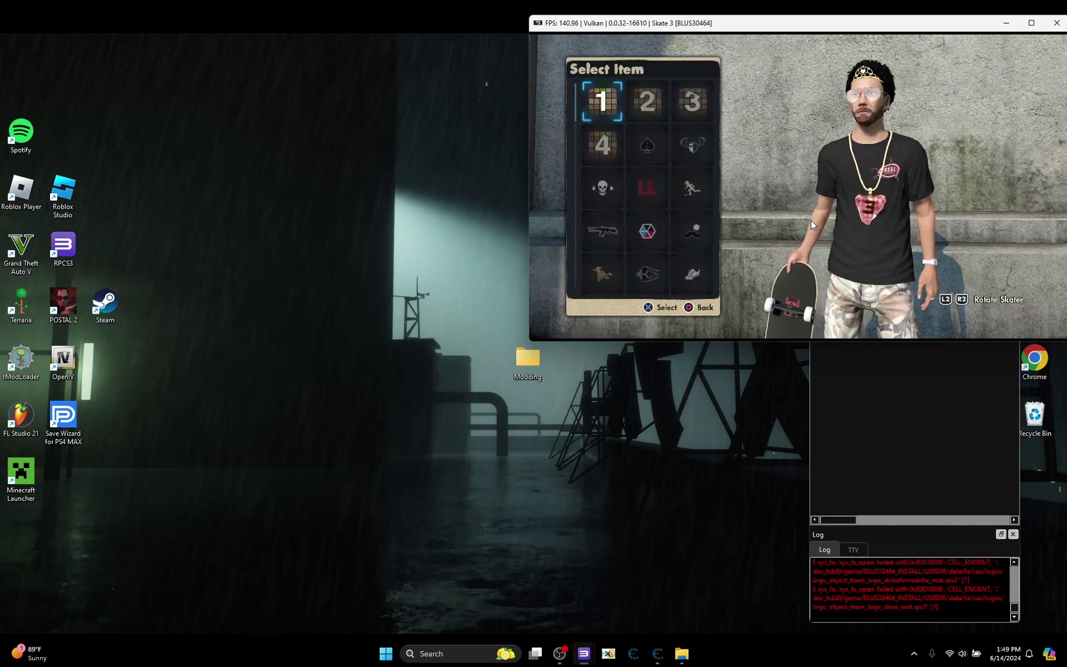
key(x)
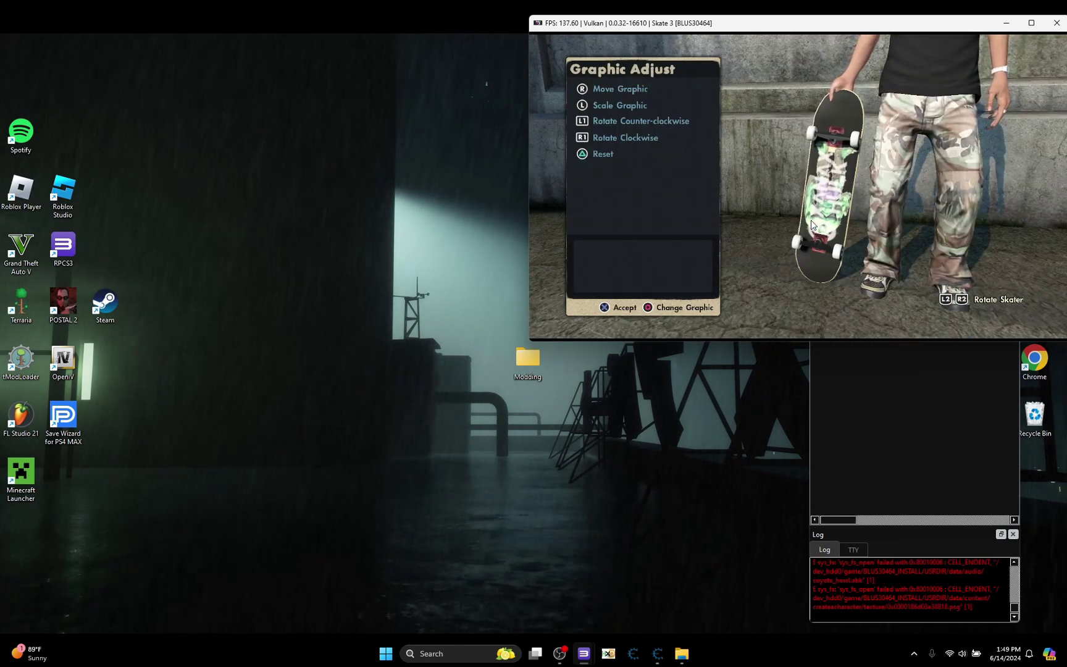
key(e)
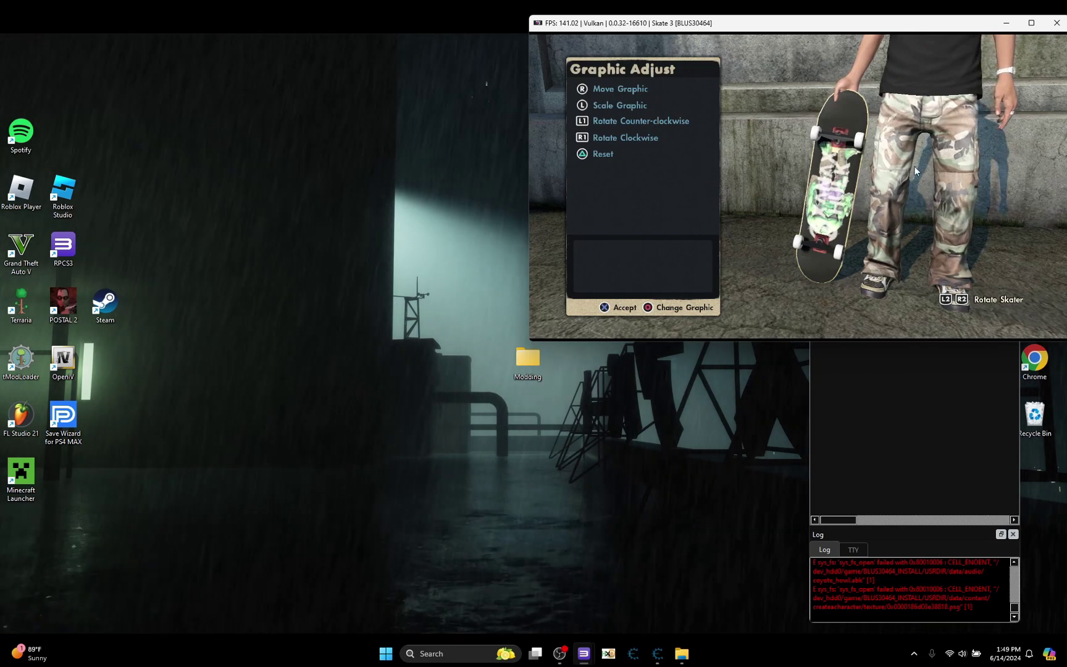
key(x)
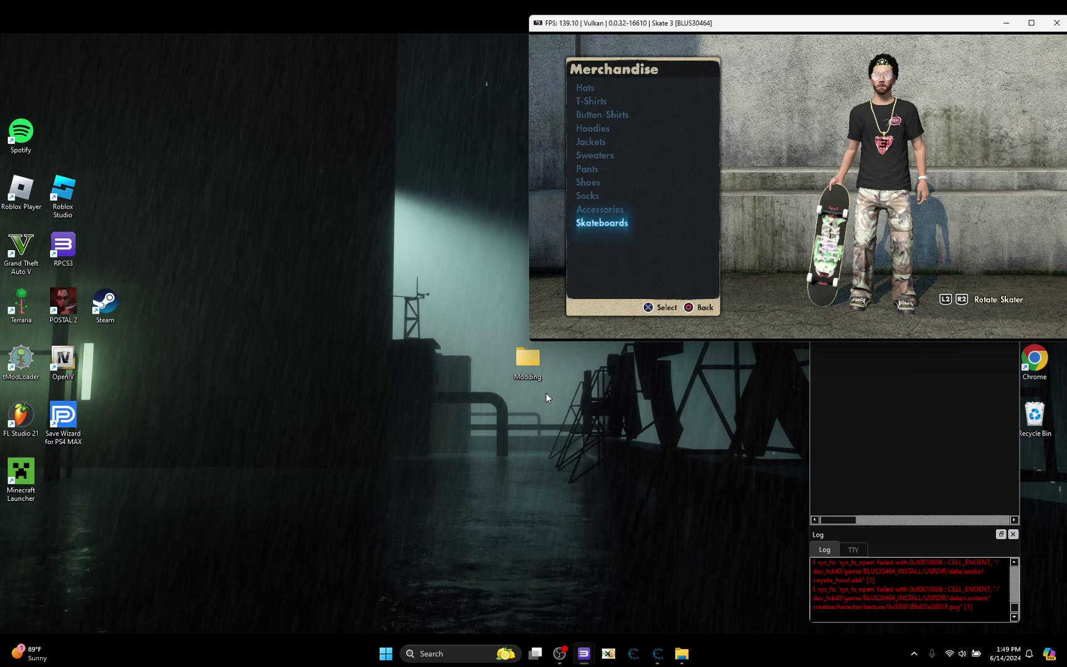
- Launch Noesis.exe from the GHFear Scripts 1.4 folder and preview 89204405.Texture.psg
click(680, 656)
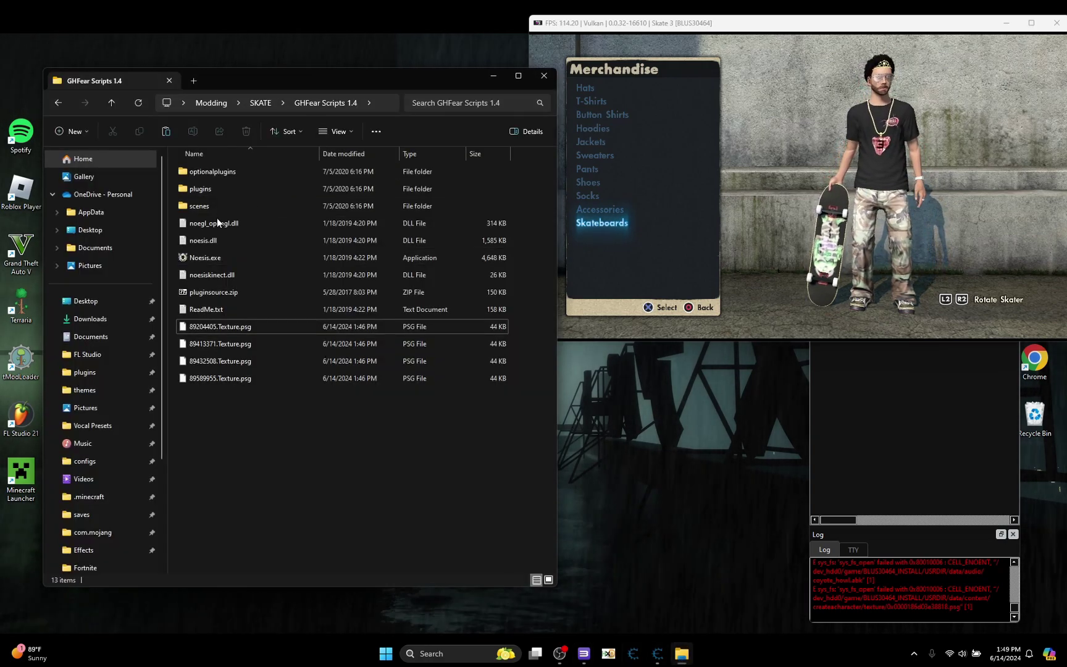
double_click(209, 258)
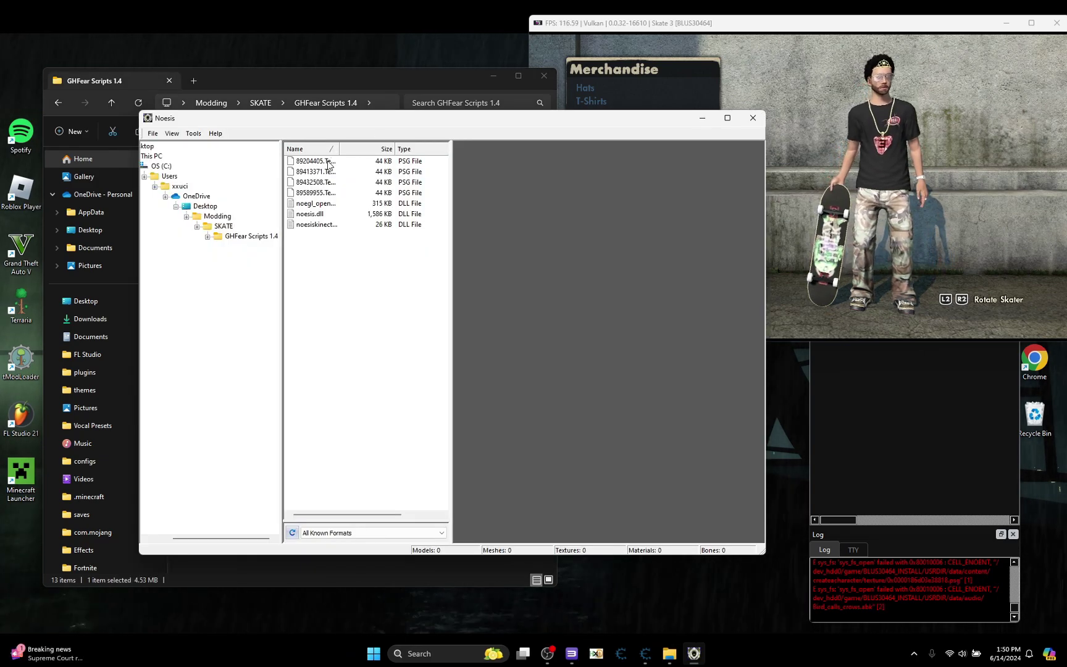
click(314, 161)
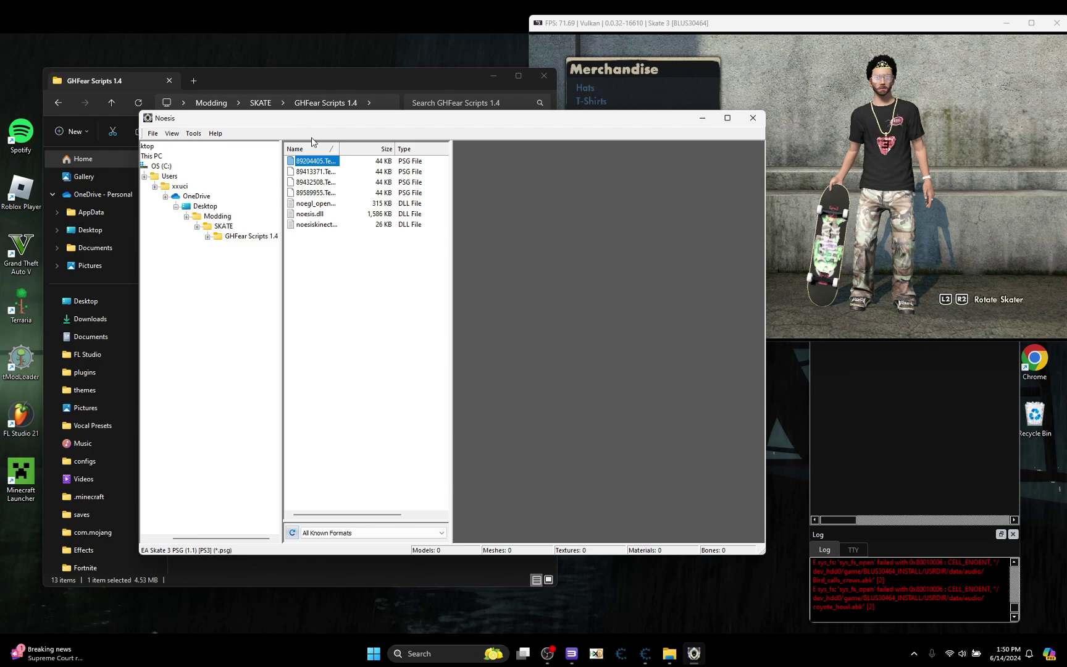
right_click(312, 162)
click(346, 194)
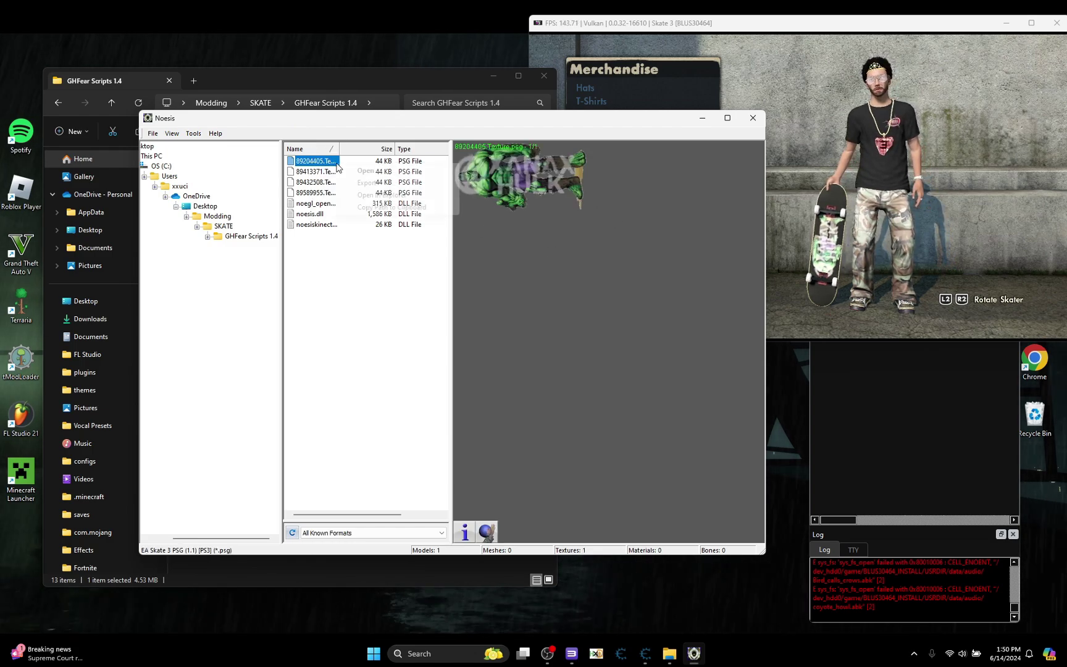
- Export 89204405.Texture.psg as a .dds image into the GHFear Scripts 1.4 folder, and close Noesis
right_click(339, 166)
click(366, 185)
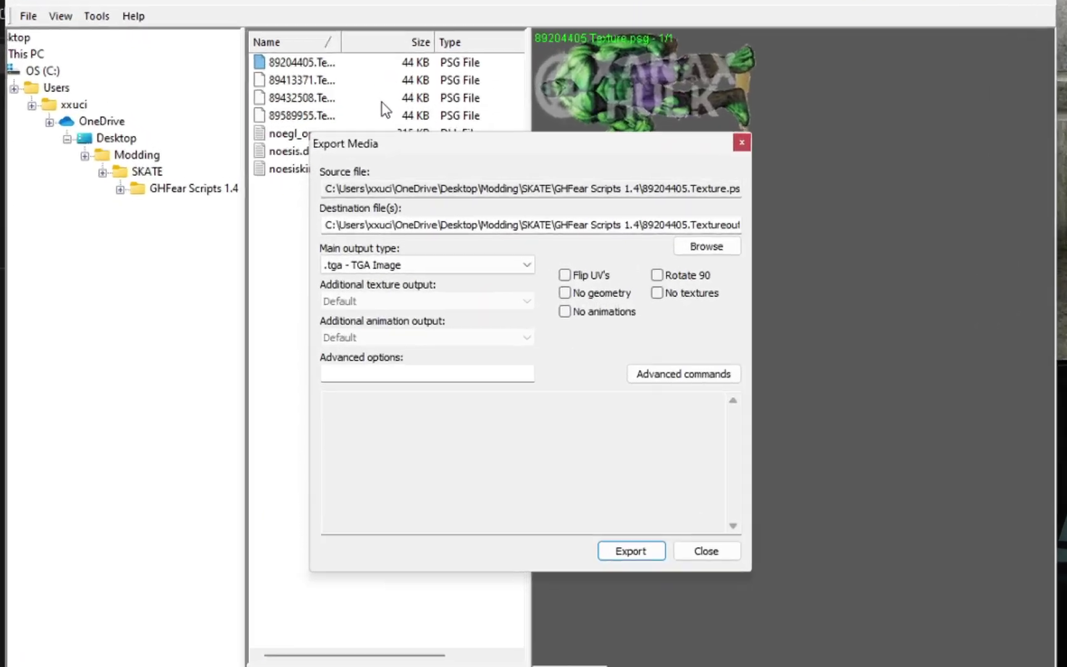
click(405, 261)
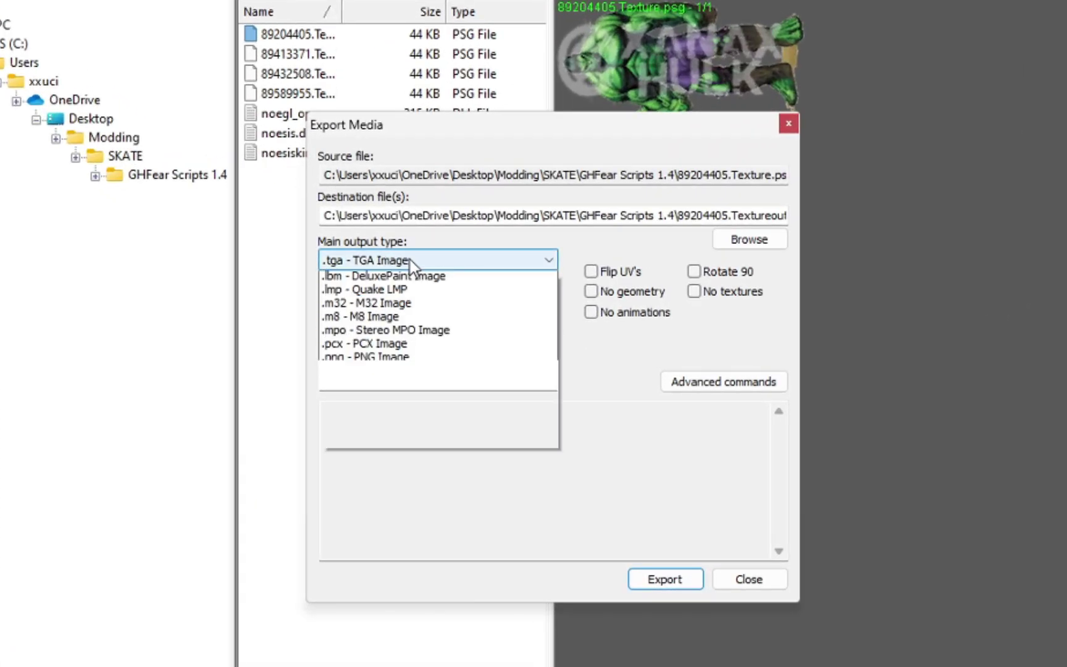
click(392, 334)
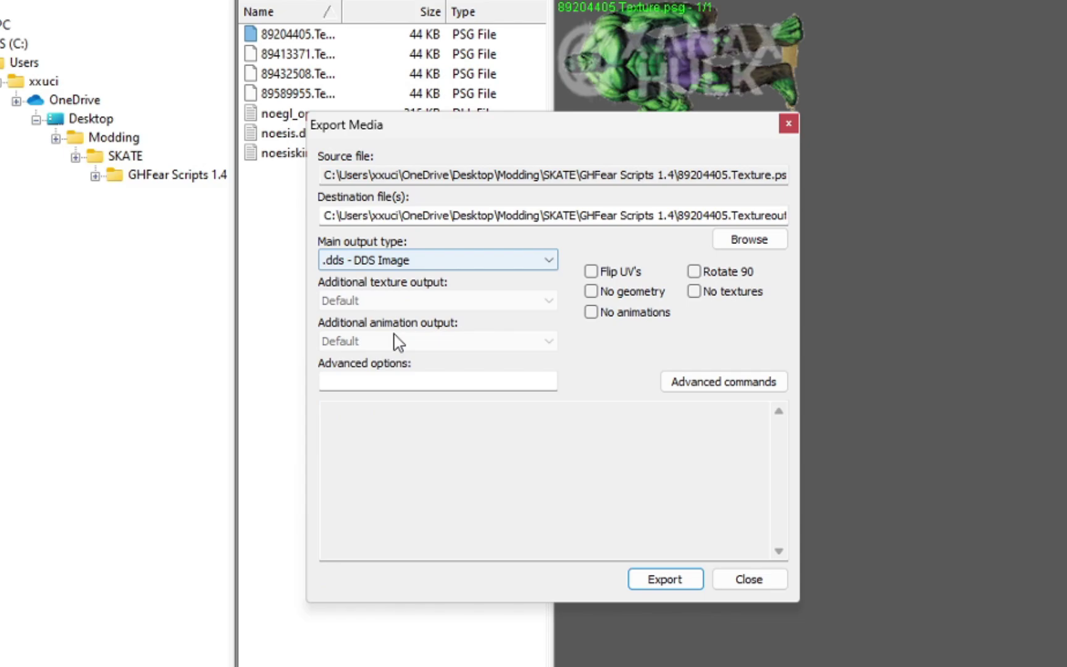
click(676, 577)
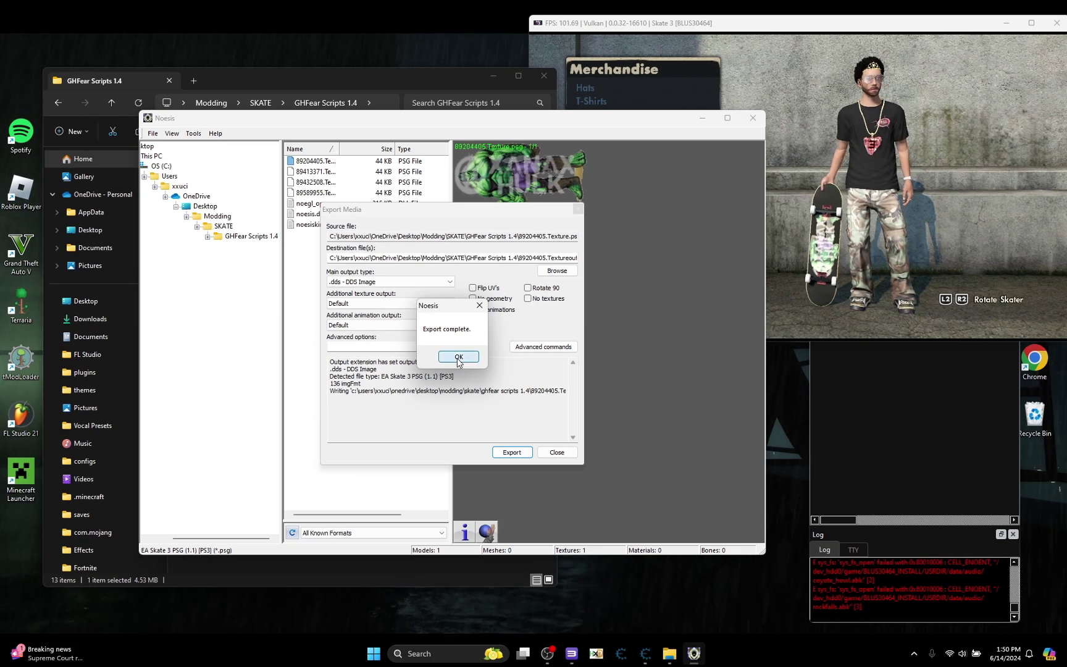
click(458, 357)
click(557, 452)
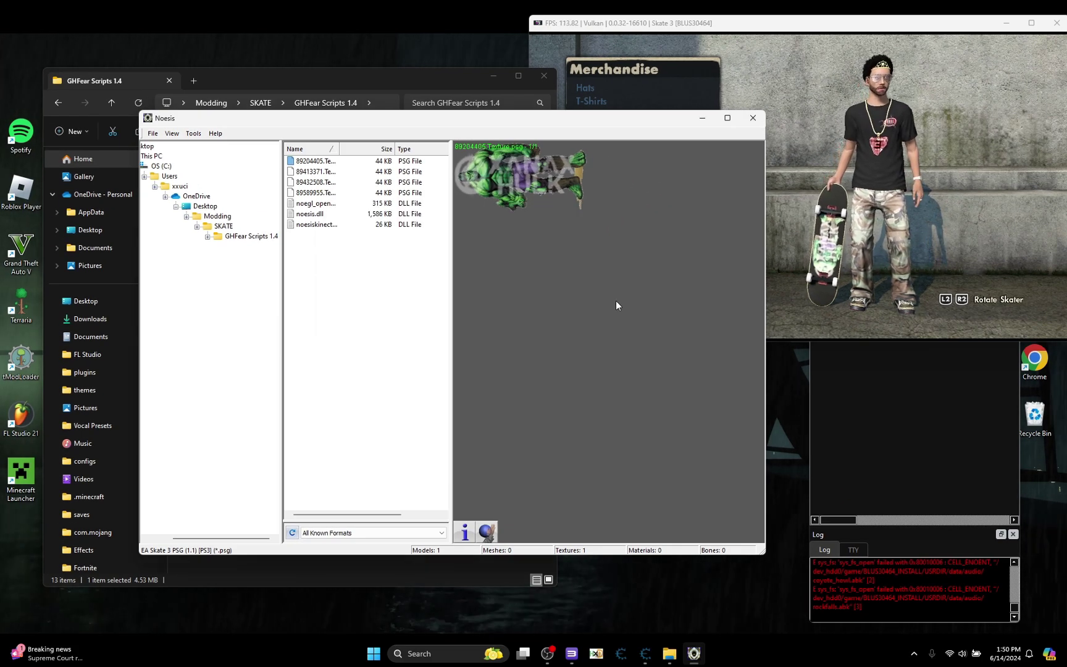
click(752, 120)
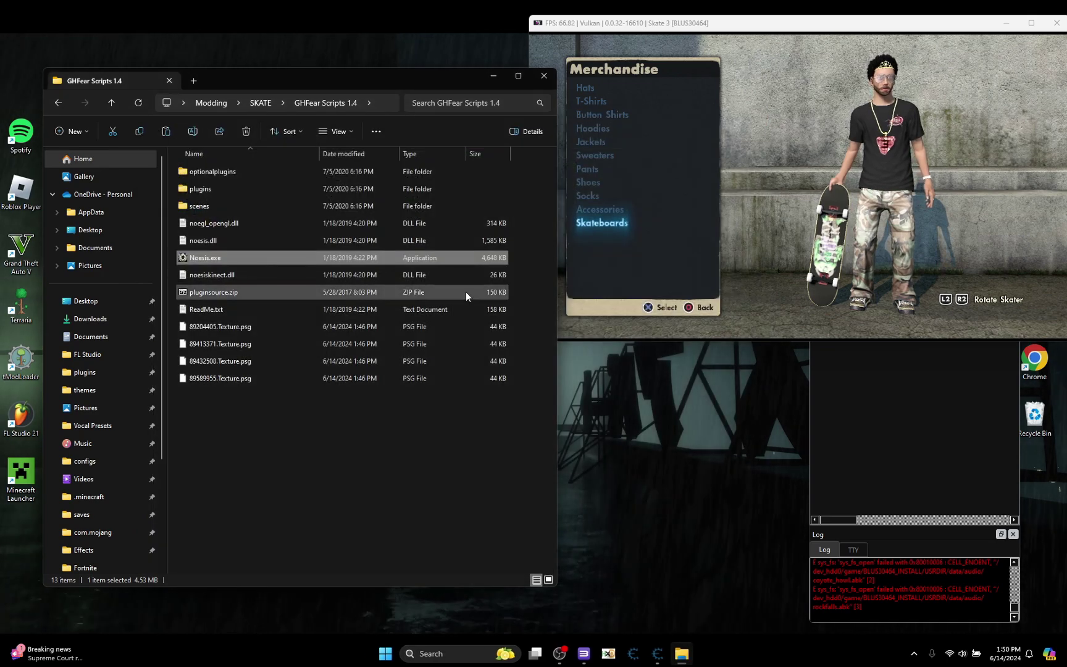
- Select 89204405.Texture.psg in the GHFear Scripts 1.4 folder and open it in the HxD hex editor
click(145, 101)
click(248, 223)
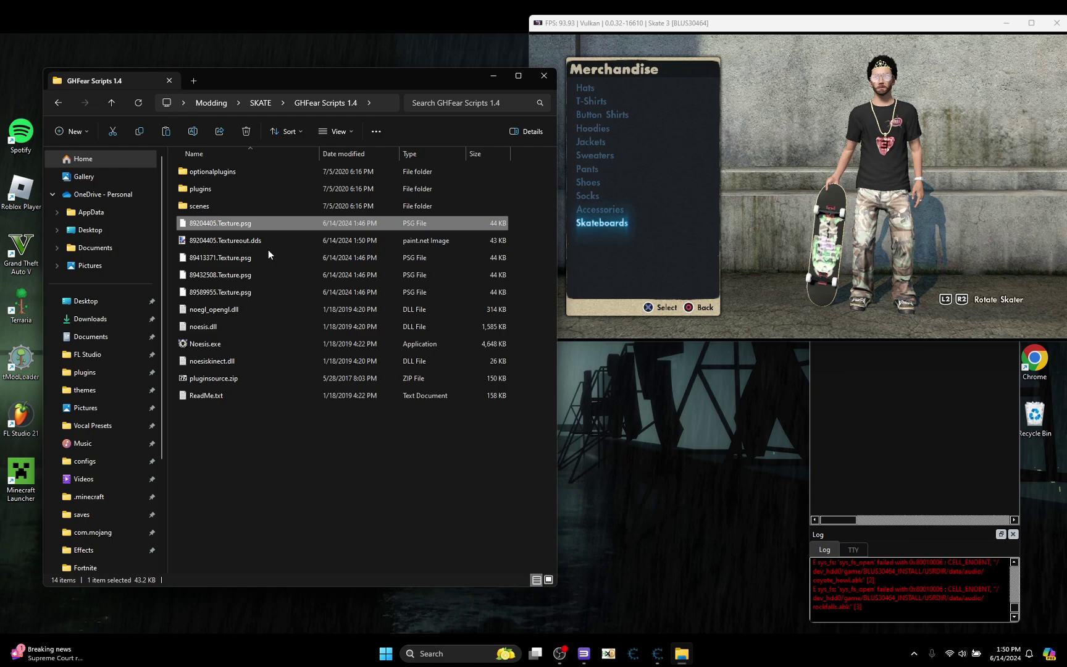
click(609, 653)
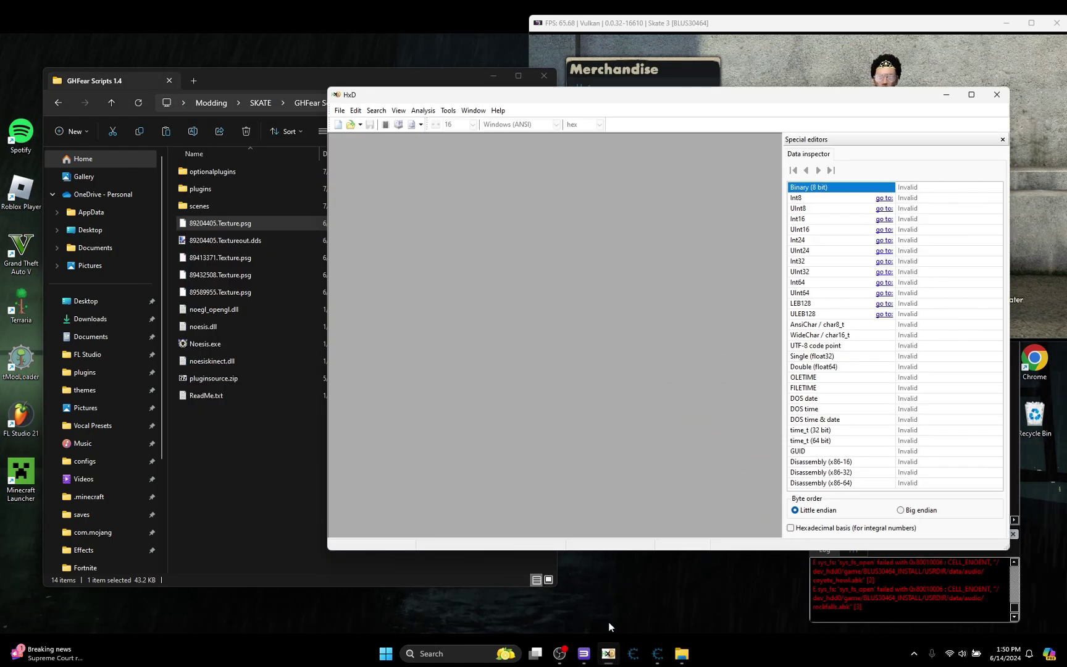
drag(190, 224, 514, 245)
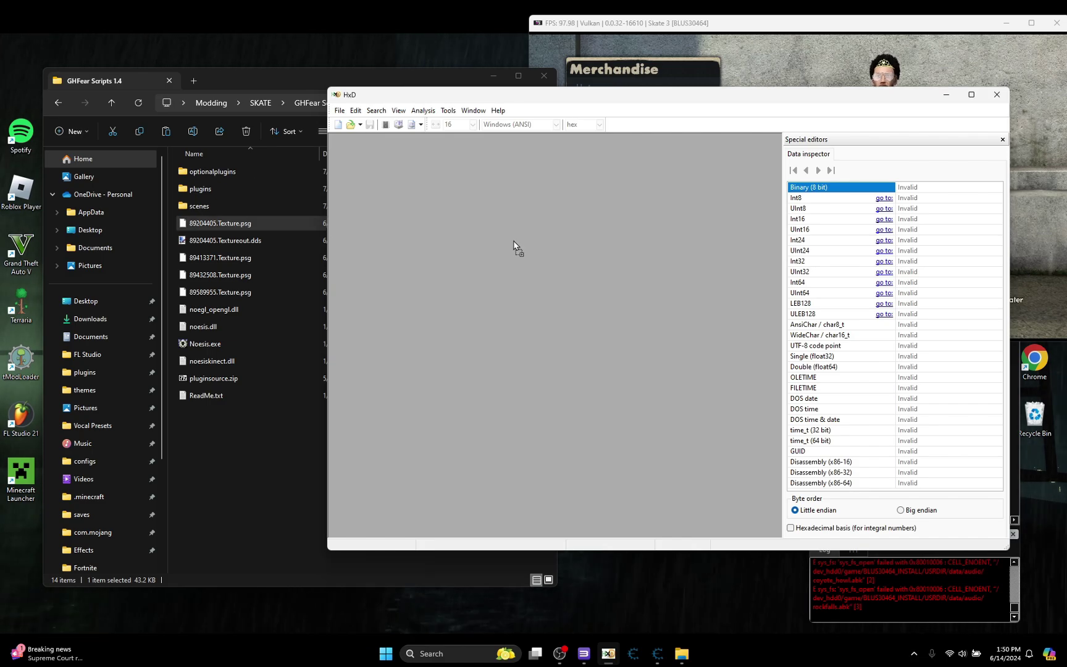
drag(442, 238, 442, 234)
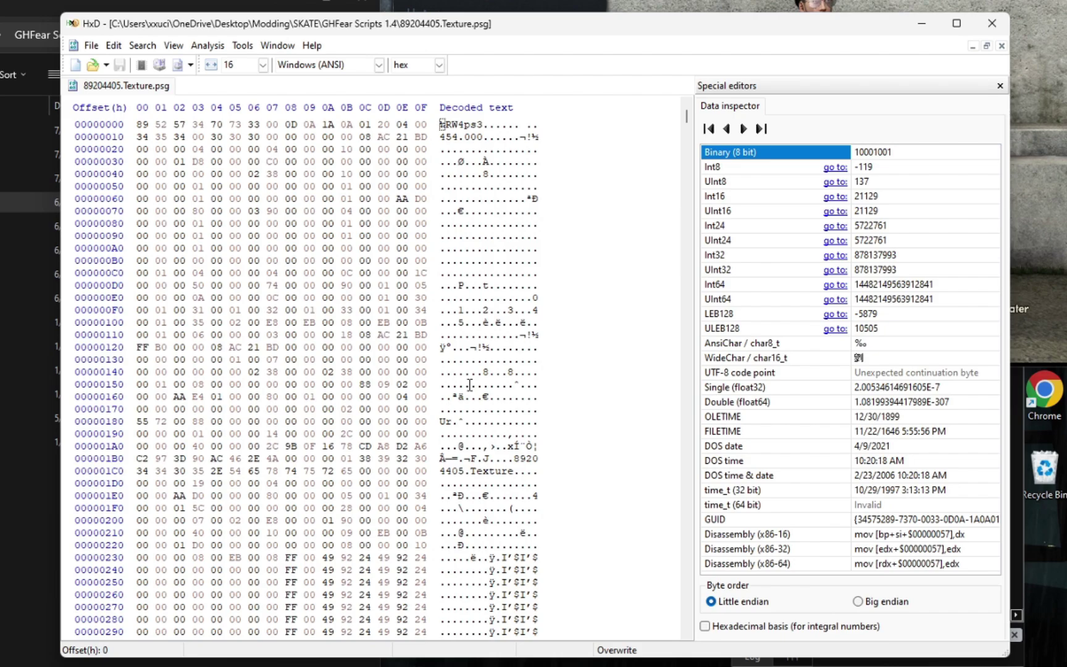
- Copy the bytes of 89204405.Texture.psg from the start of the texture name at offset 1BC through 29F, and minimize HxD
scroll(469, 384, down, 1)
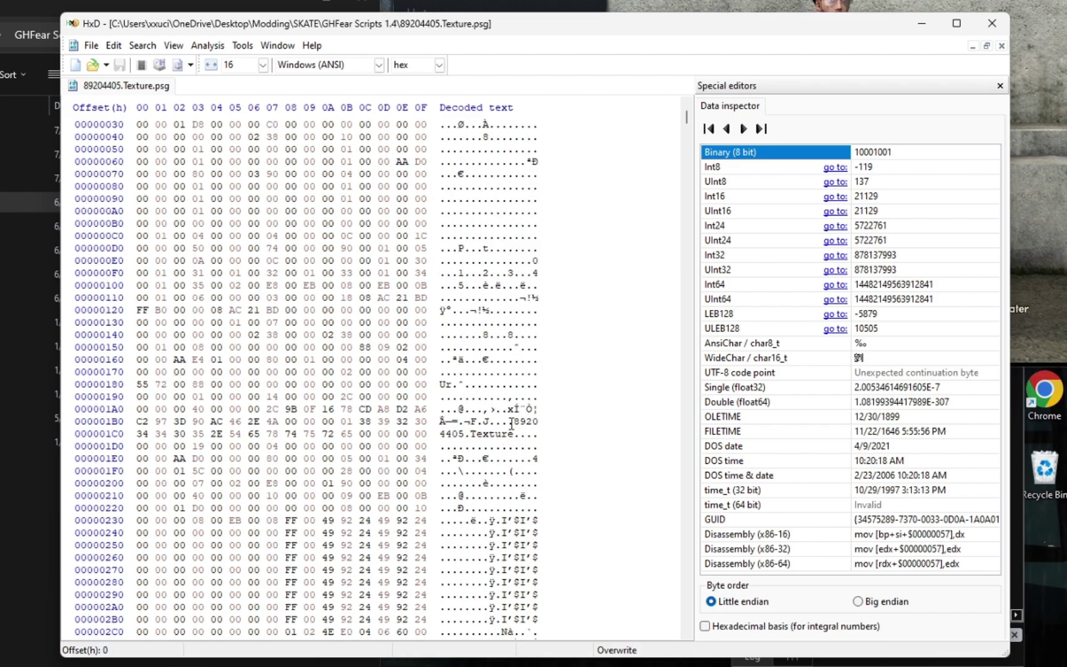
click(516, 422)
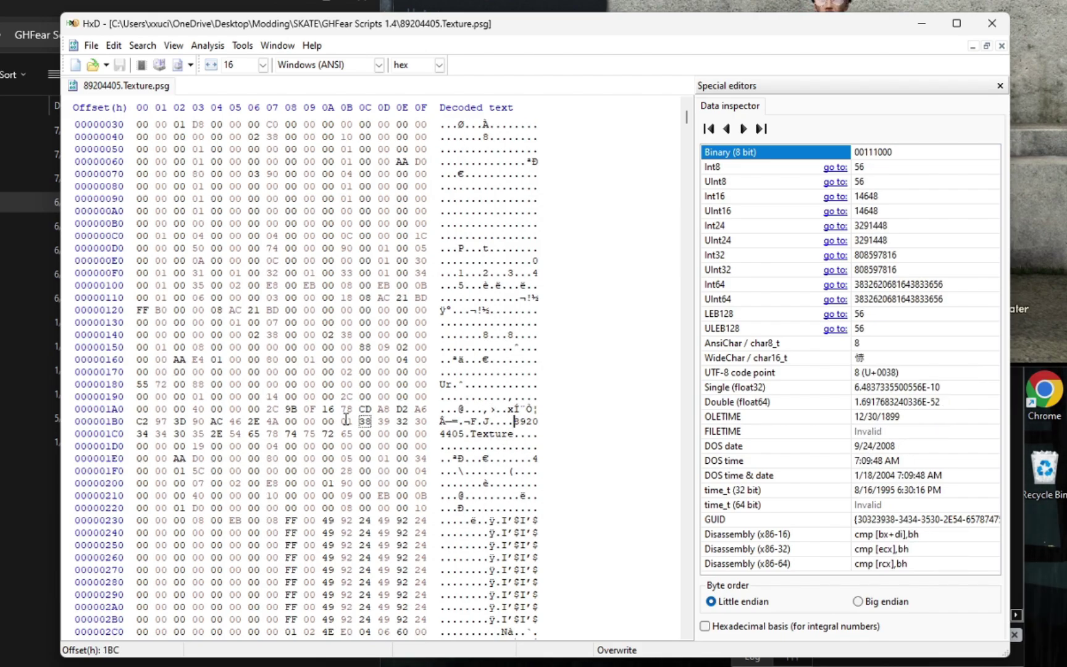
drag(360, 421, 453, 599)
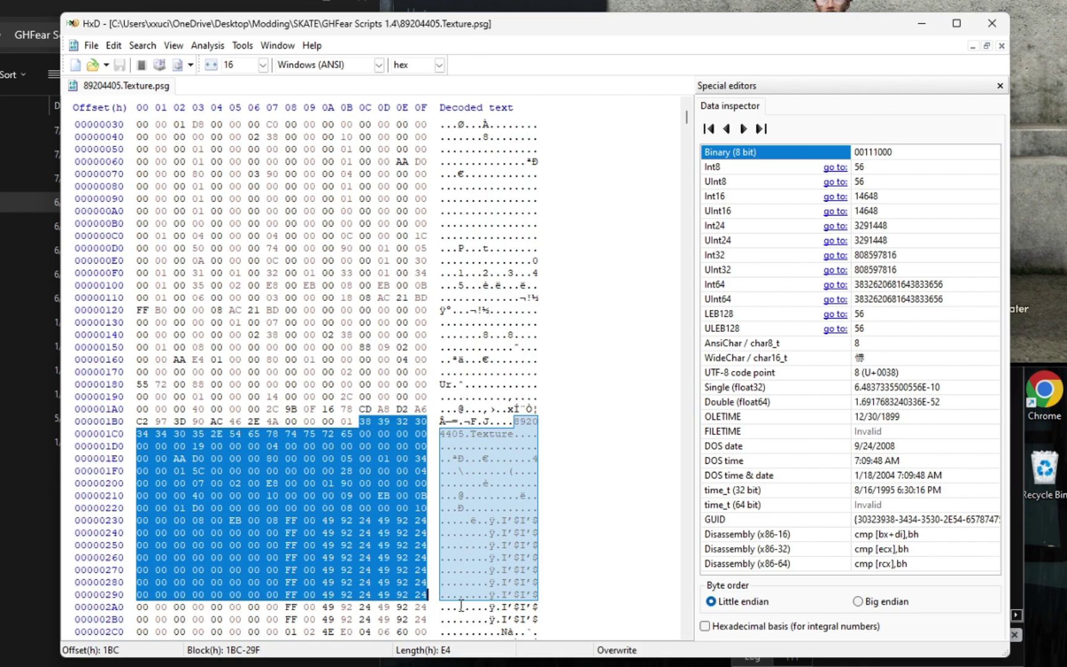
right_click(358, 546)
click(374, 586)
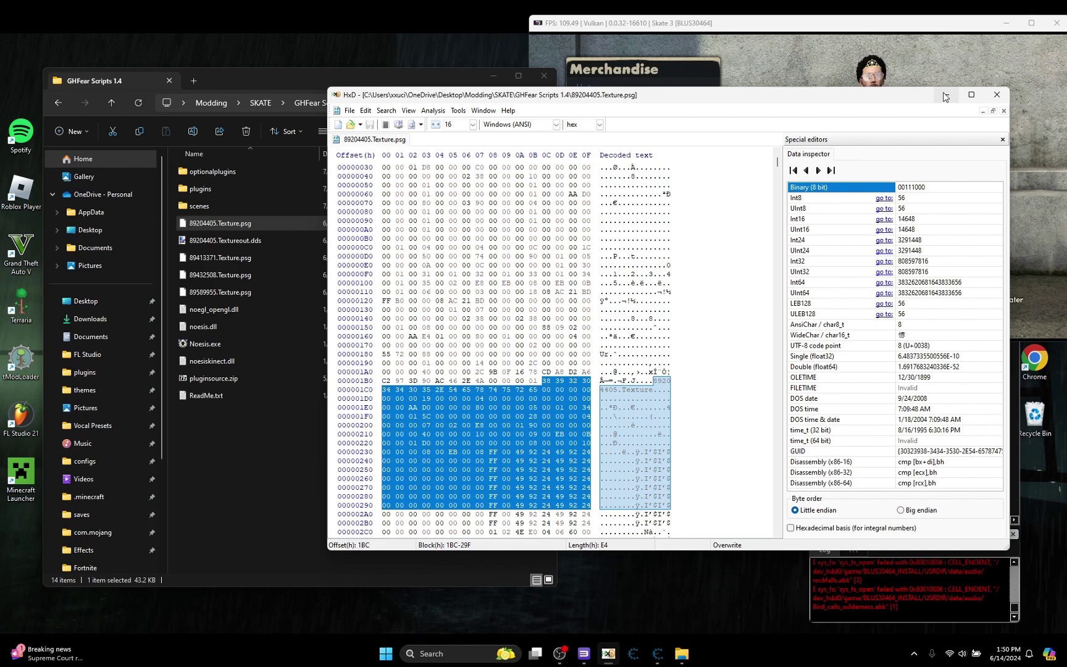
click(946, 95)
- Switch to Cheat Engine and open the RPCS3 Skate 3 [BLUS30464] game window as the target process
click(668, 658)
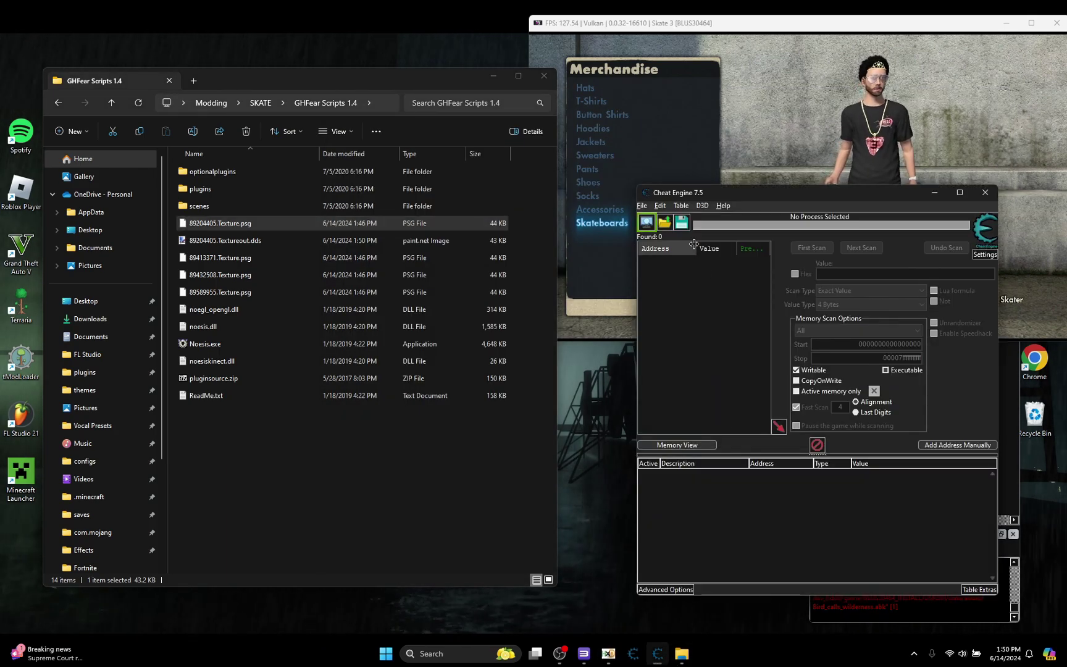
click(646, 222)
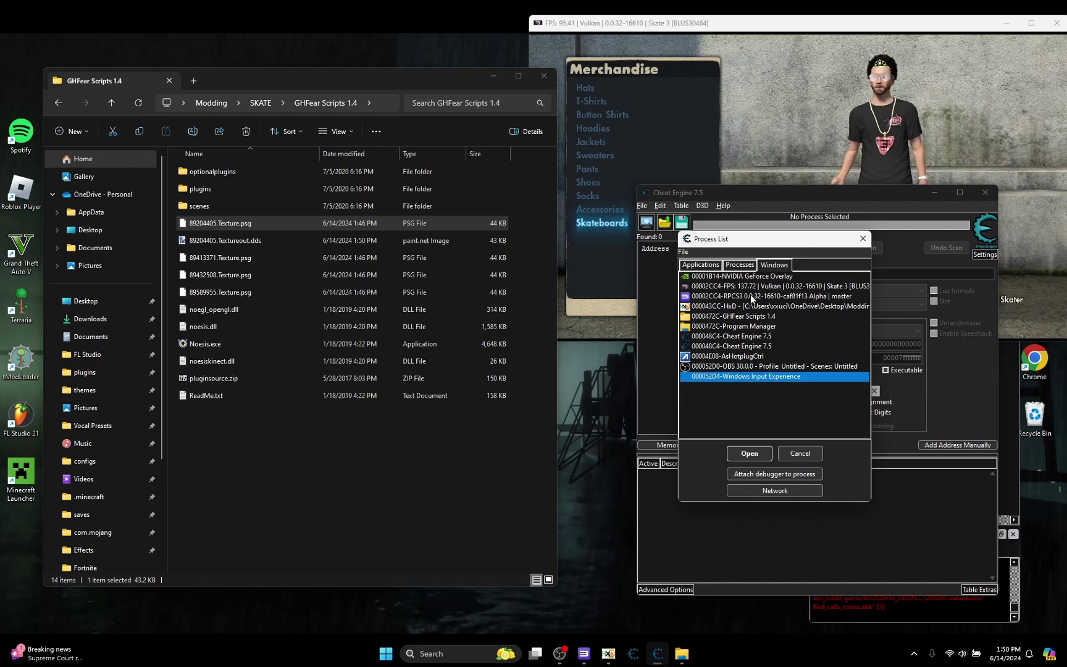
click(772, 286)
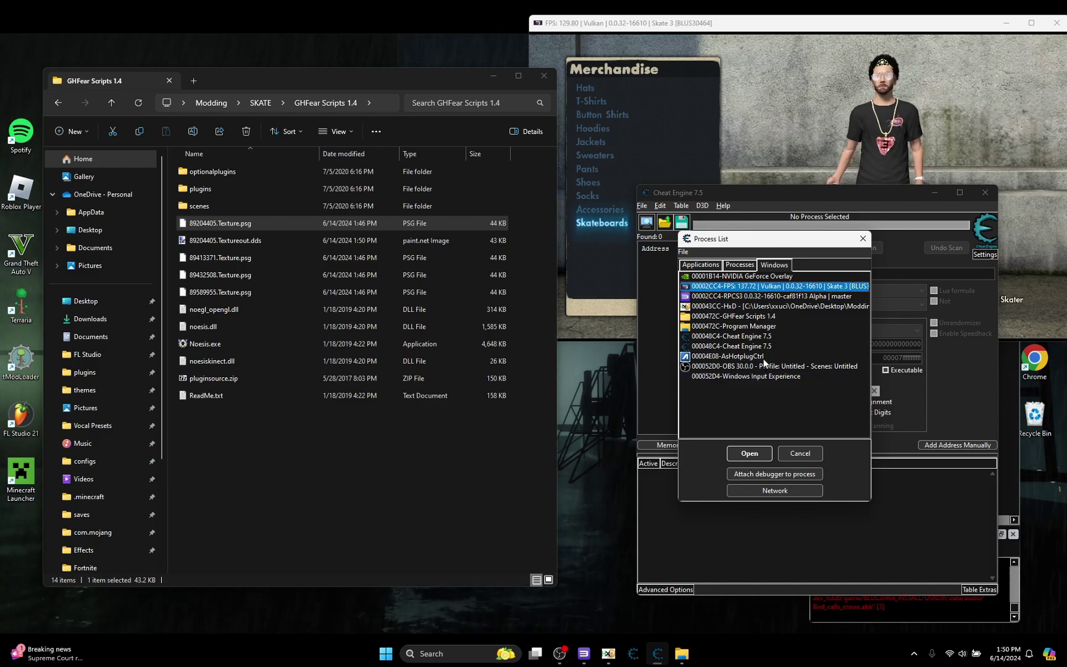
click(751, 453)
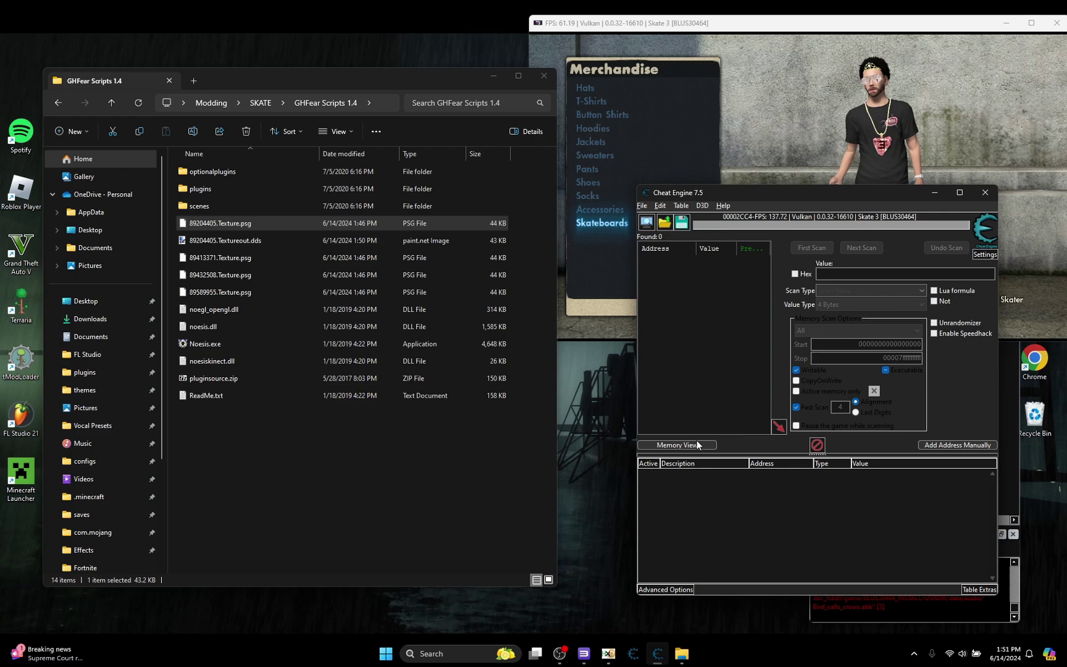
- Search the game's memory in the Memory Viewer for the copied bytes as an array of bytes
click(694, 445)
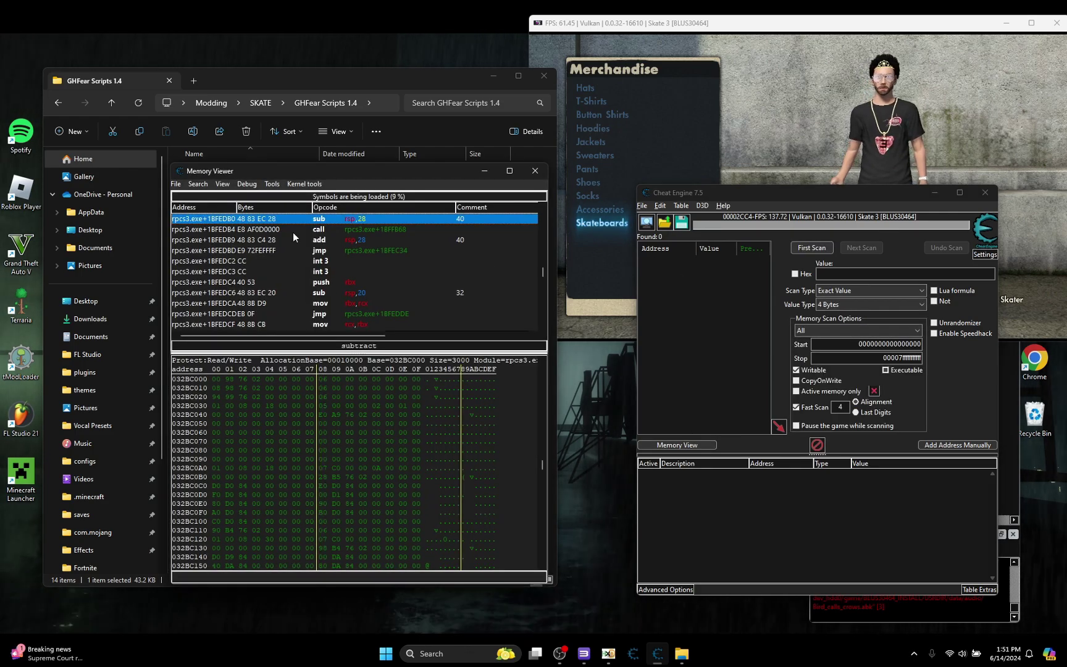
click(197, 184)
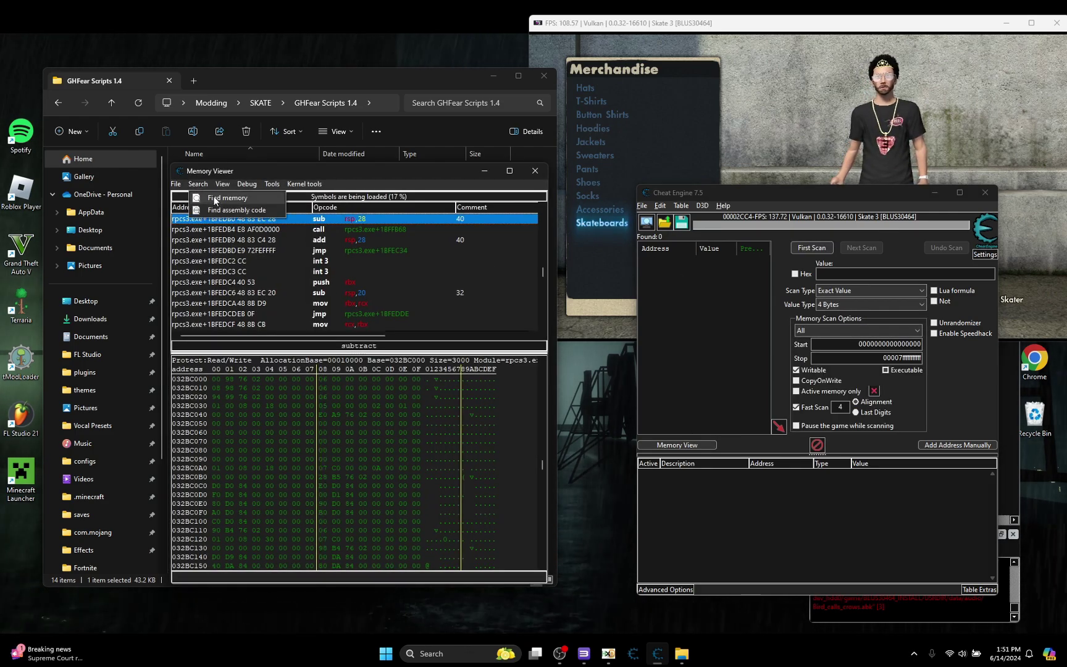
click(222, 197)
click(457, 327)
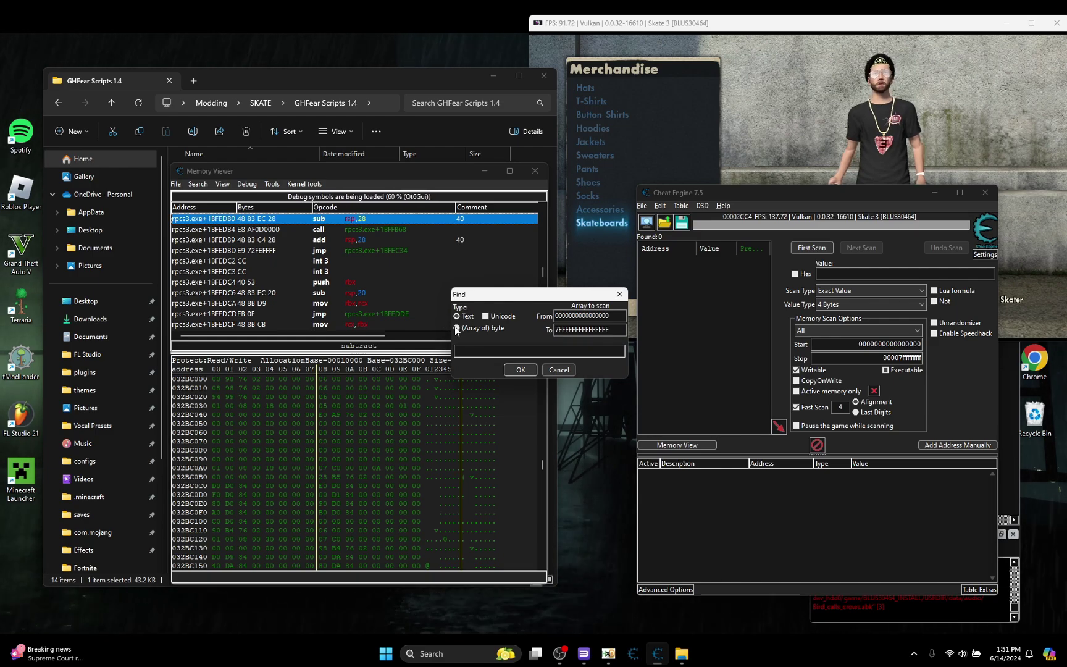
click(476, 350)
key(ctrl+v)
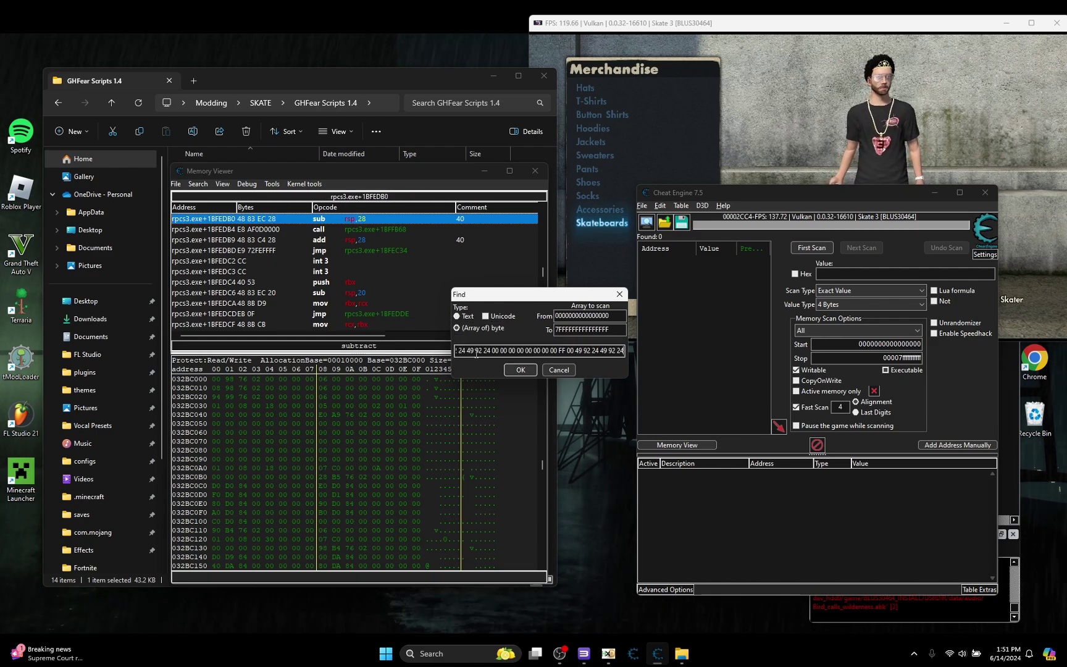
click(519, 369)
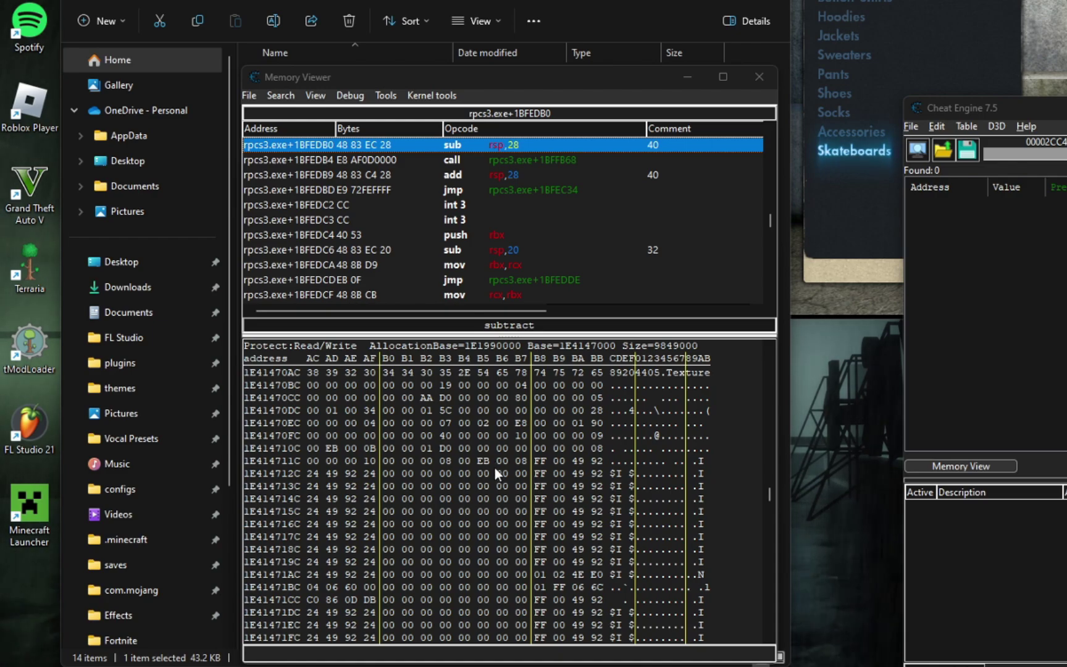
- Open the FF byte at address 1E4147128 for editing and set its value type to Array of Bytes
click(537, 462)
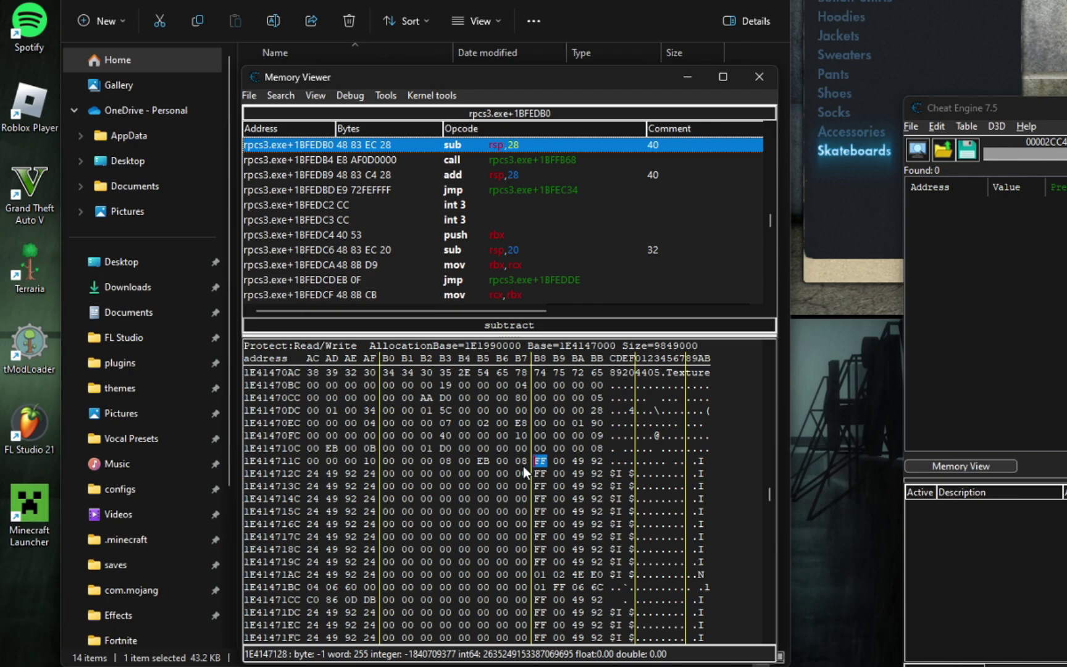
drag(466, 461, 484, 463)
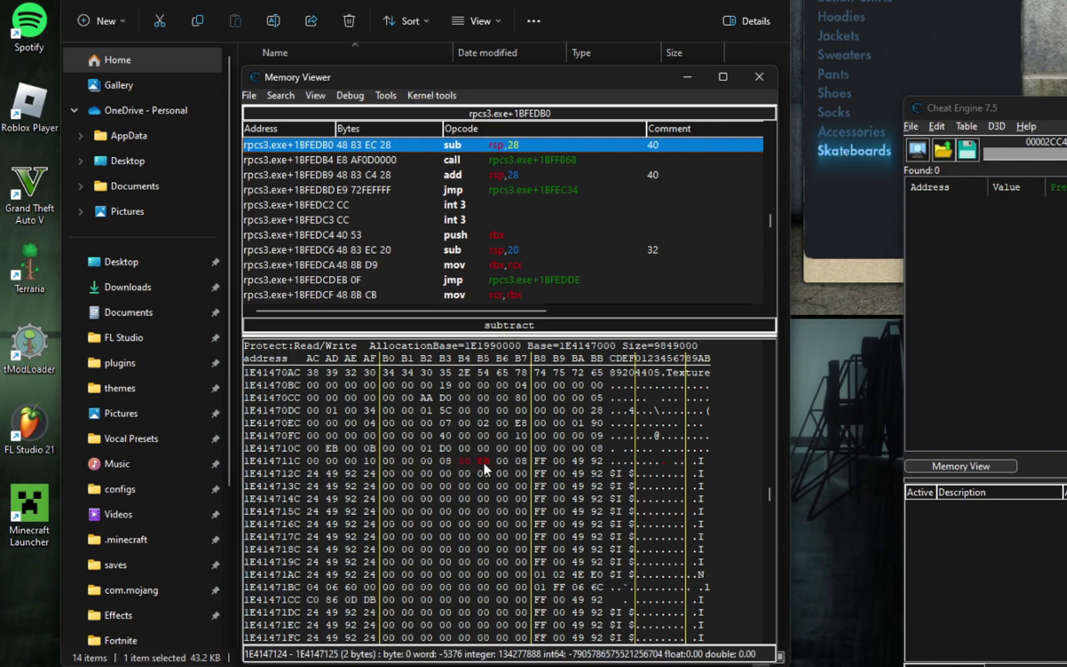
click(539, 461)
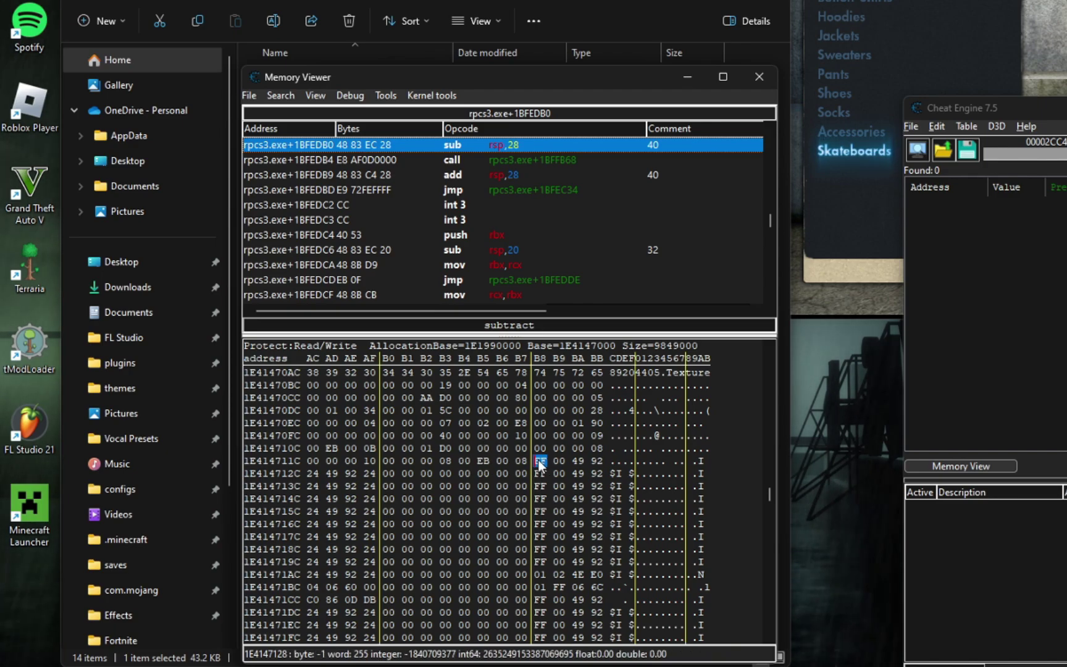
right_click(539, 462)
click(584, 118)
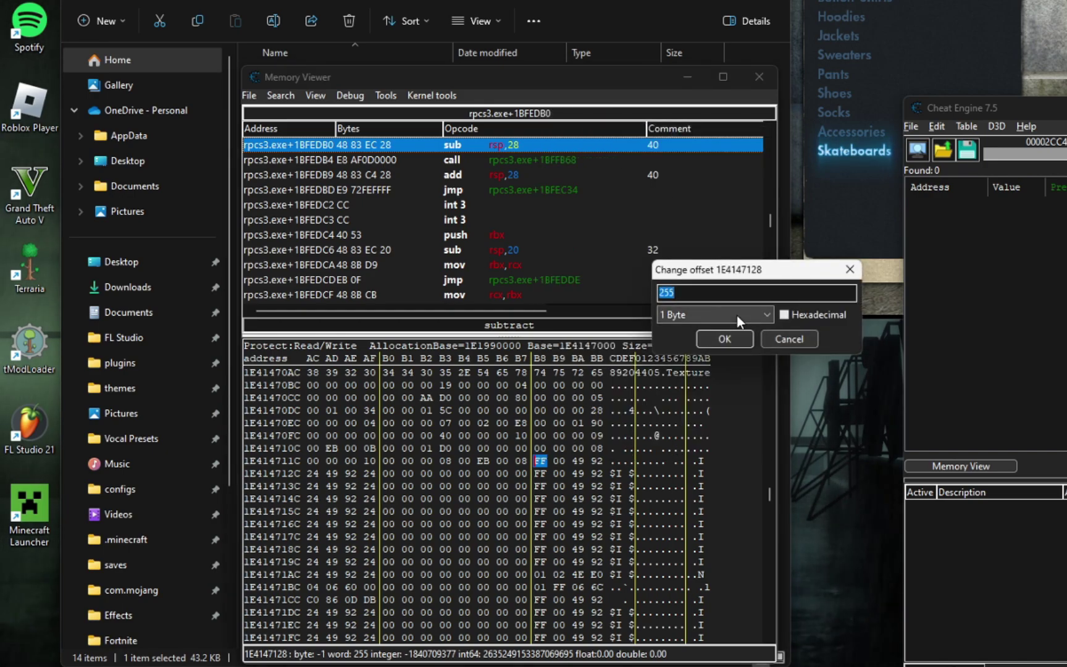
click(736, 315)
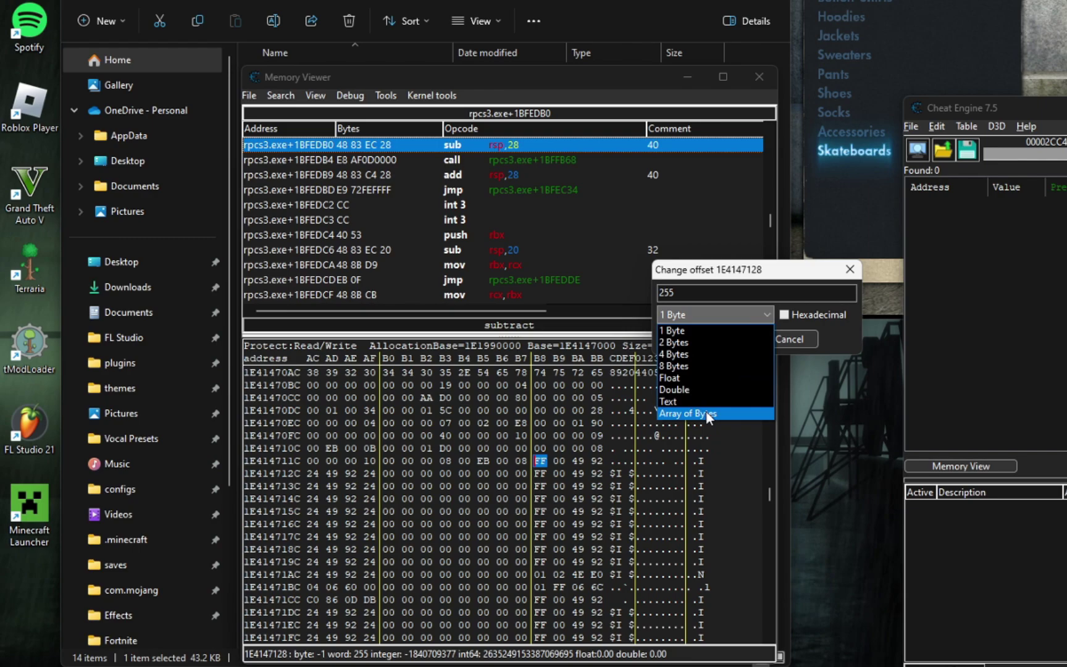
click(678, 413)
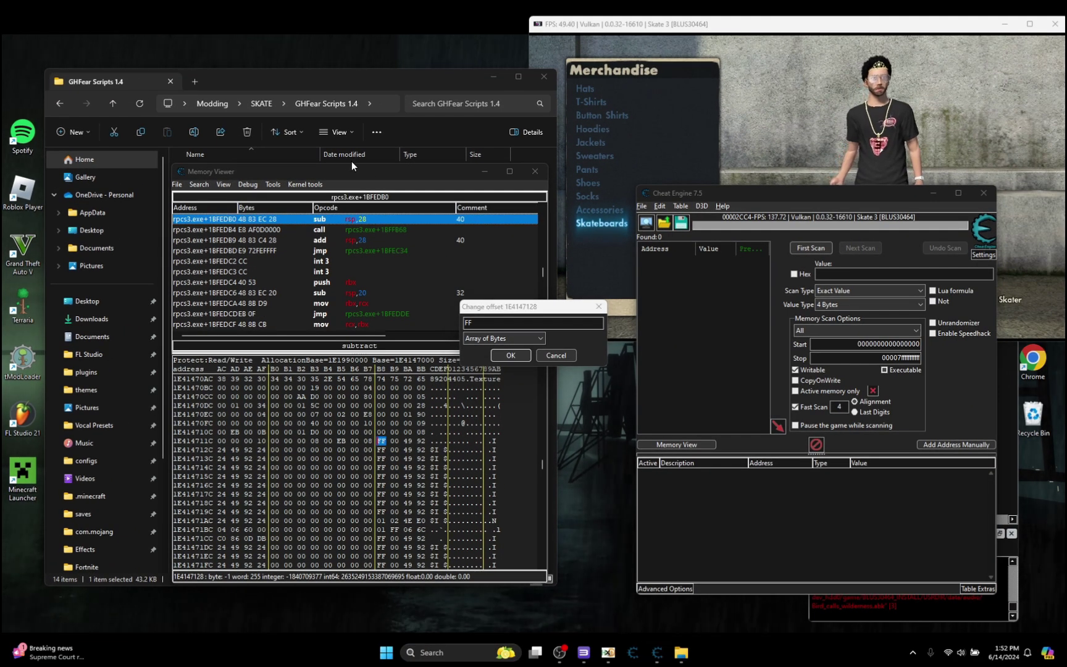
- Open 89204405.Textureout.dds in paint.net and replace its Background layer with 89204405.Textureout.png imported from the SKATE misc folder
click(292, 78)
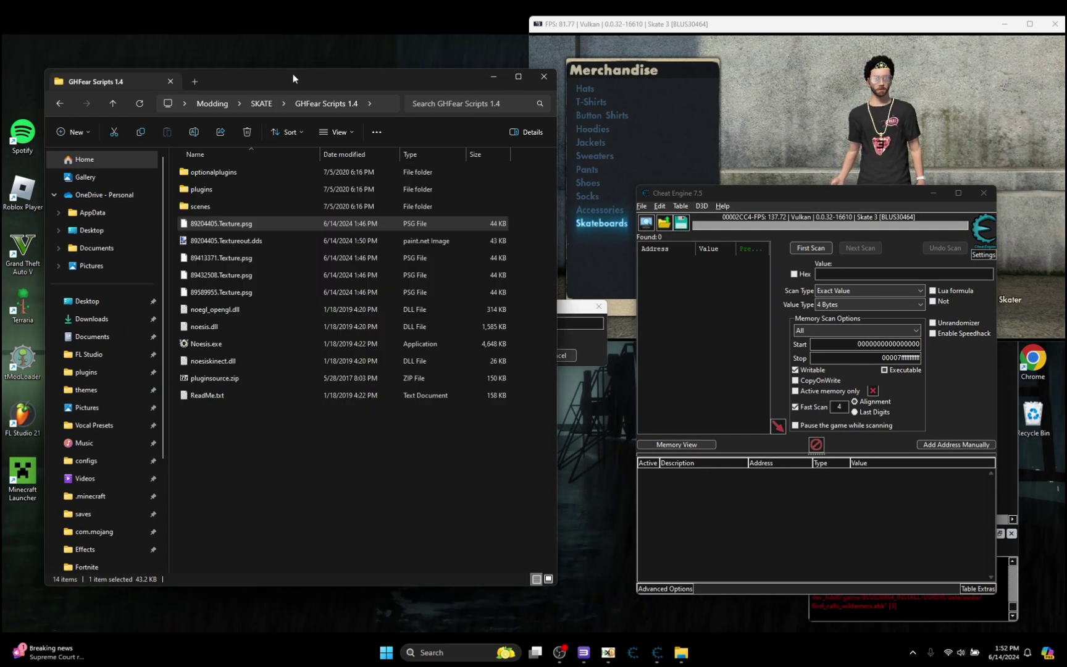
click(253, 243)
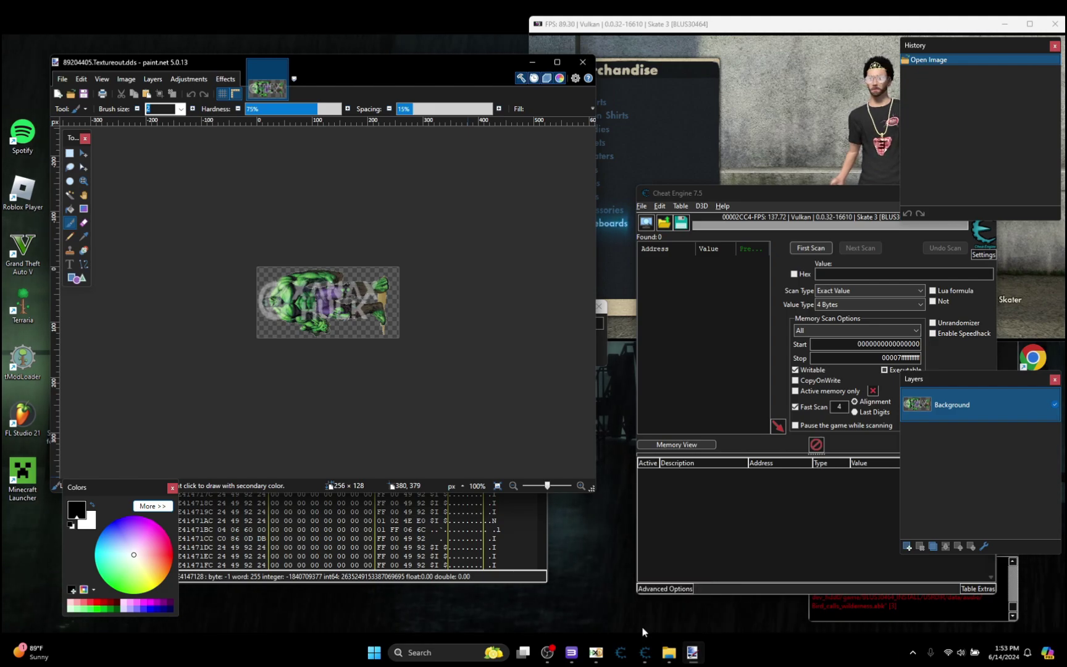
click(667, 655)
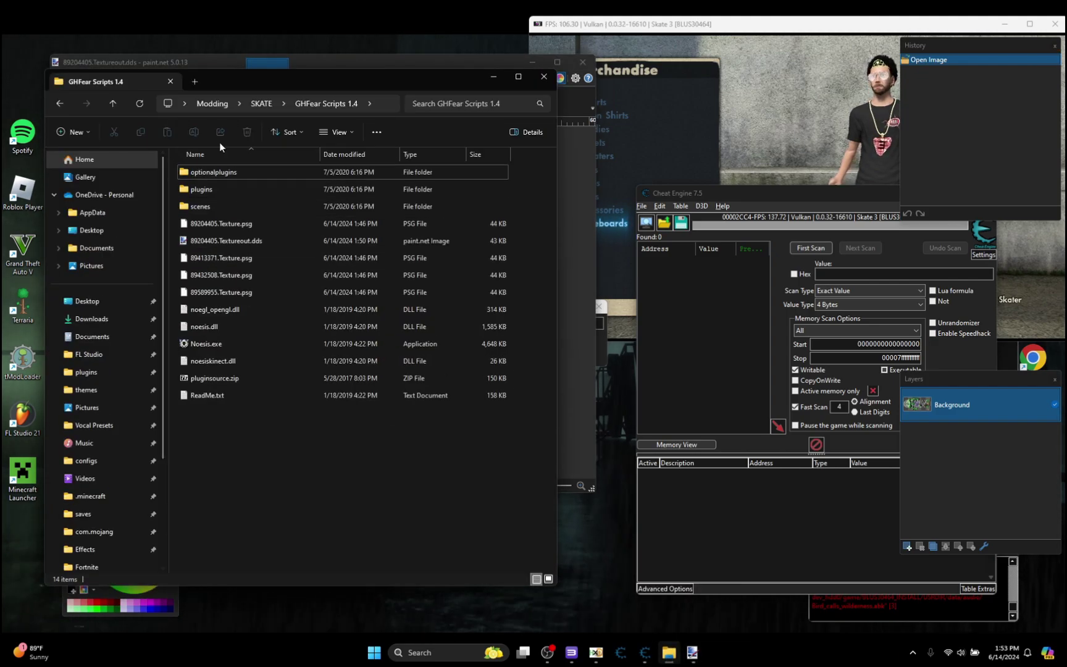
click(261, 104)
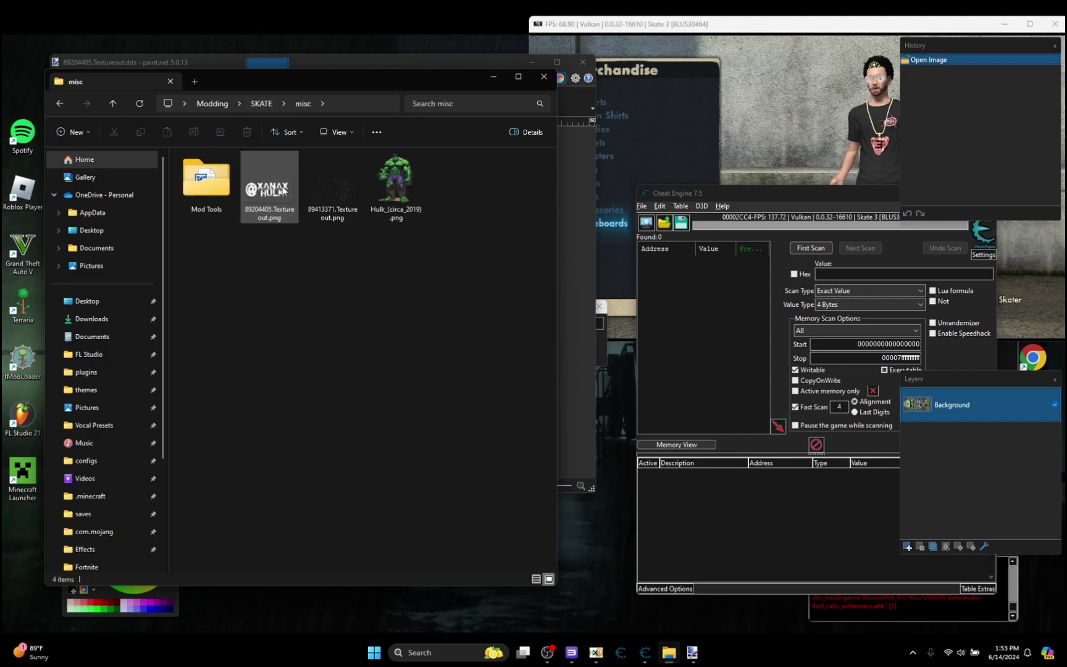
mouse_move(277, 185)
mouse_down()
mouse_move(393, 299)
mouse_move(574, 244)
mouse_up()
click(304, 313)
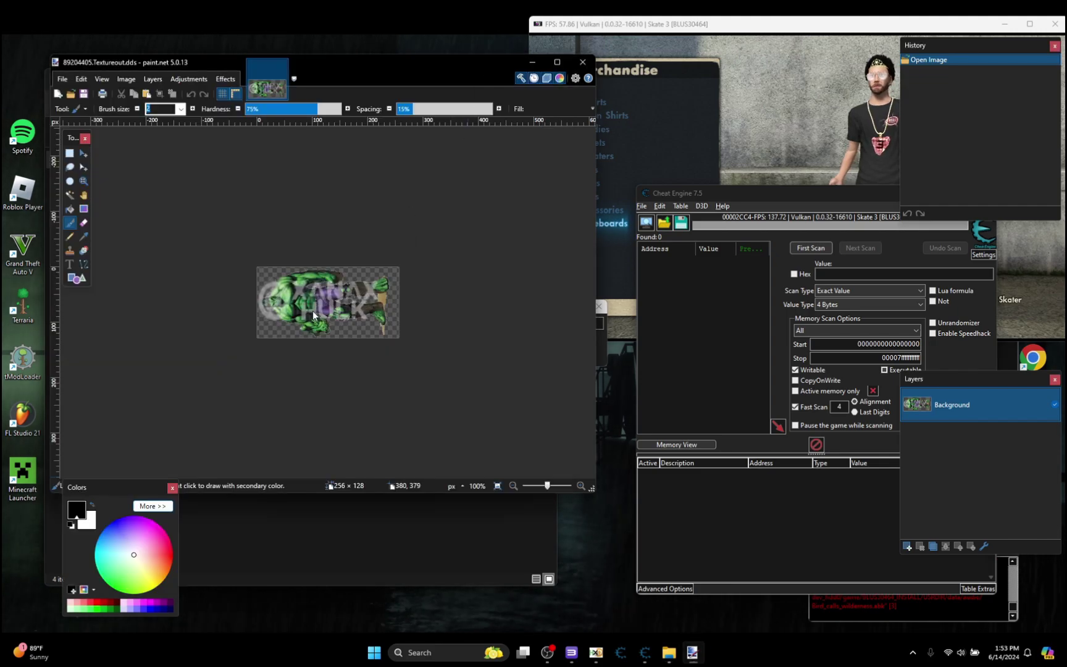
key(ctrl+d)
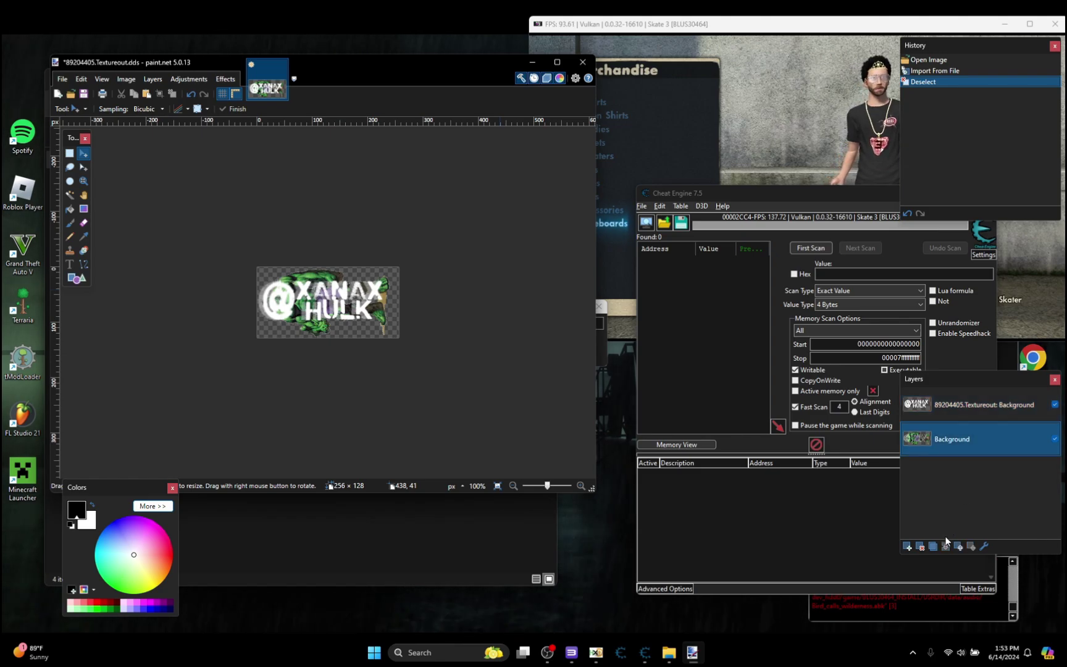
click(919, 546)
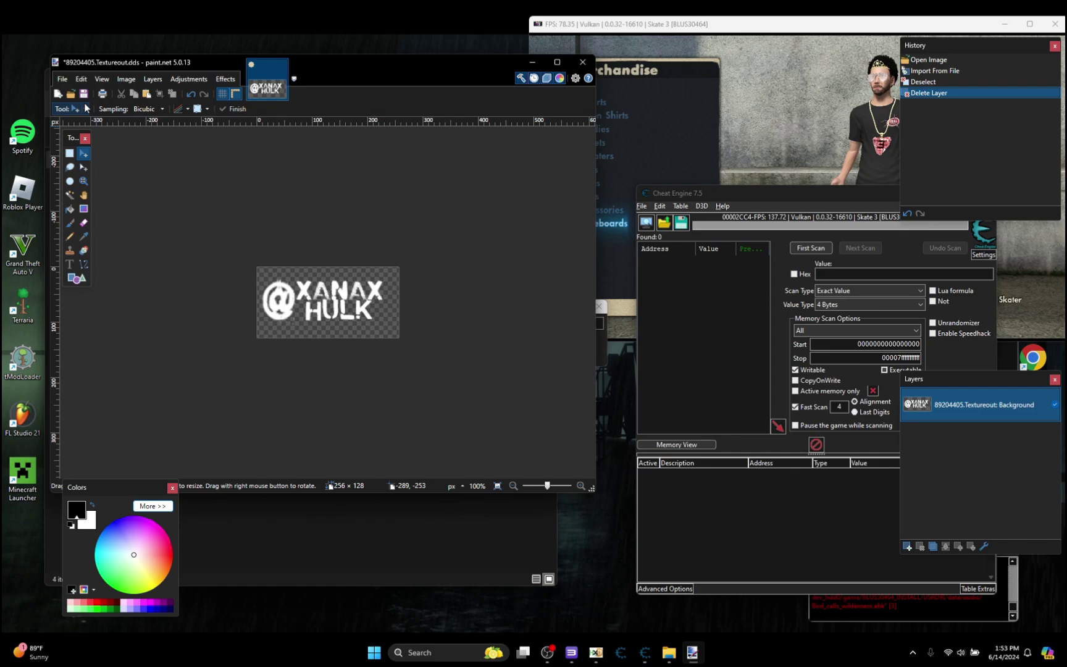
- Save the image over the existing 89204405.Textureout.dds as BC3 (Linear, DXT5) with mip maps generated using Bilinear sampling
click(62, 79)
click(95, 165)
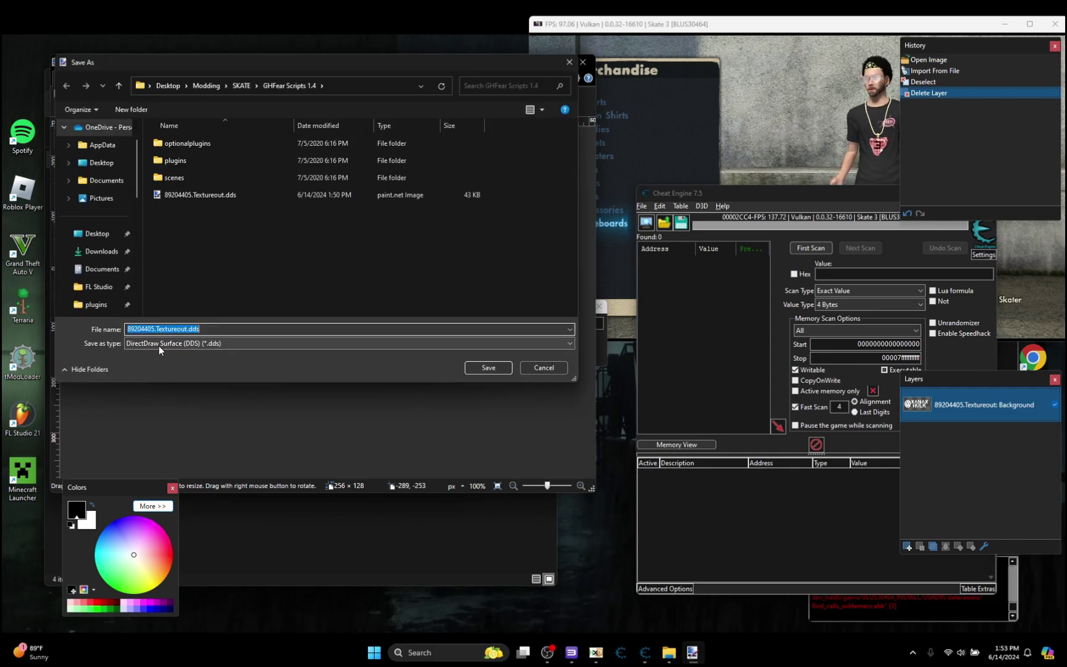
click(486, 368)
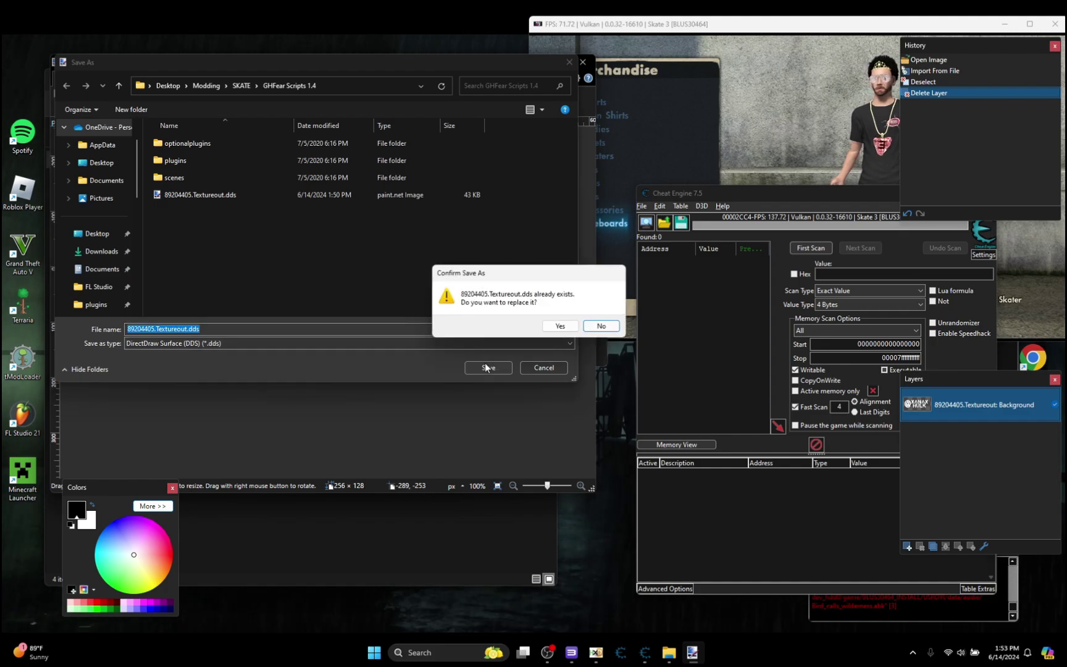
click(556, 326)
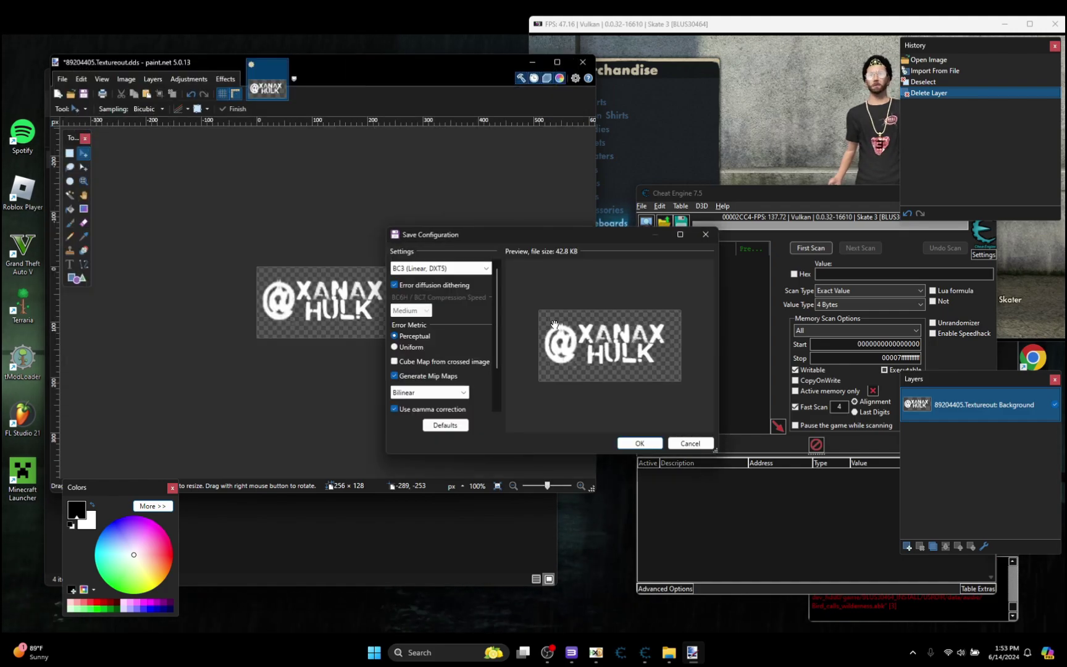
click(443, 268)
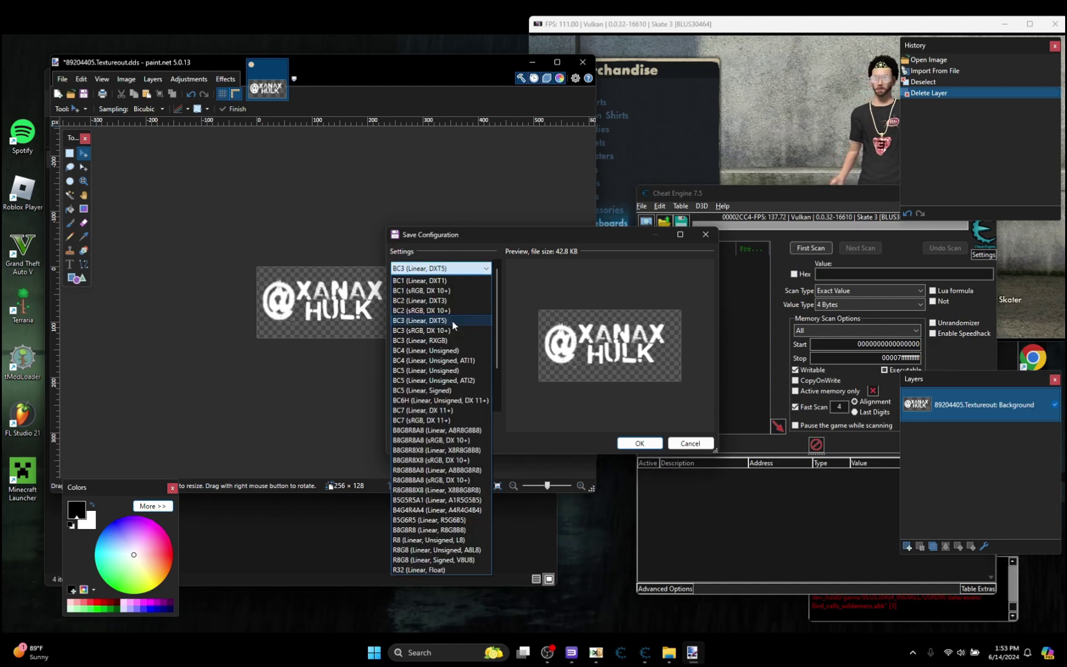
click(413, 321)
scroll(425, 307, down, 2)
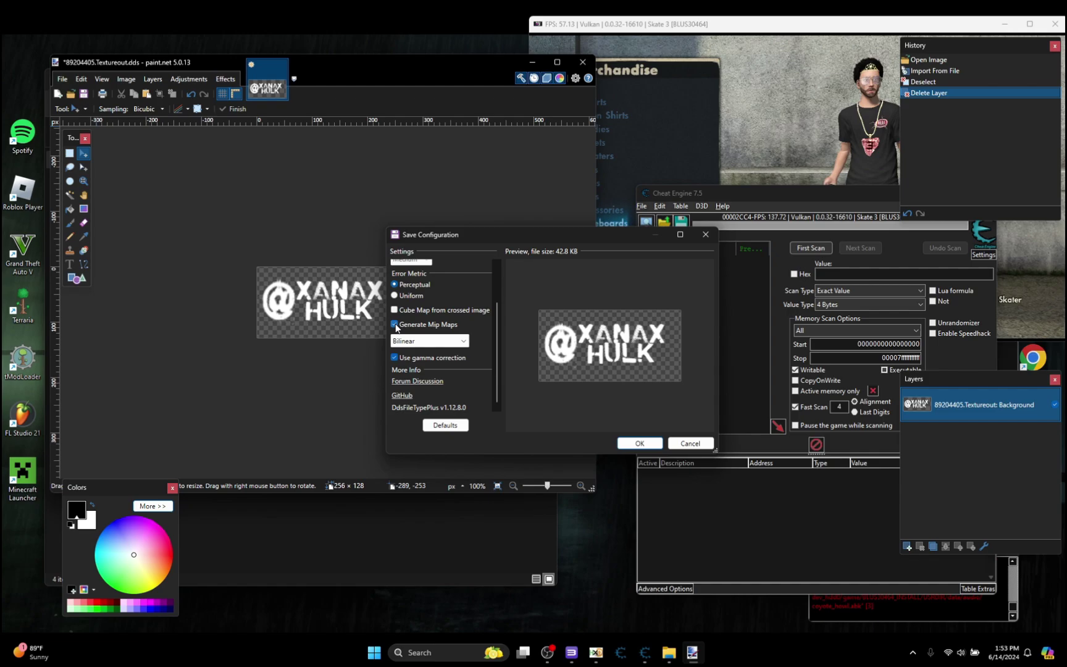
click(407, 341)
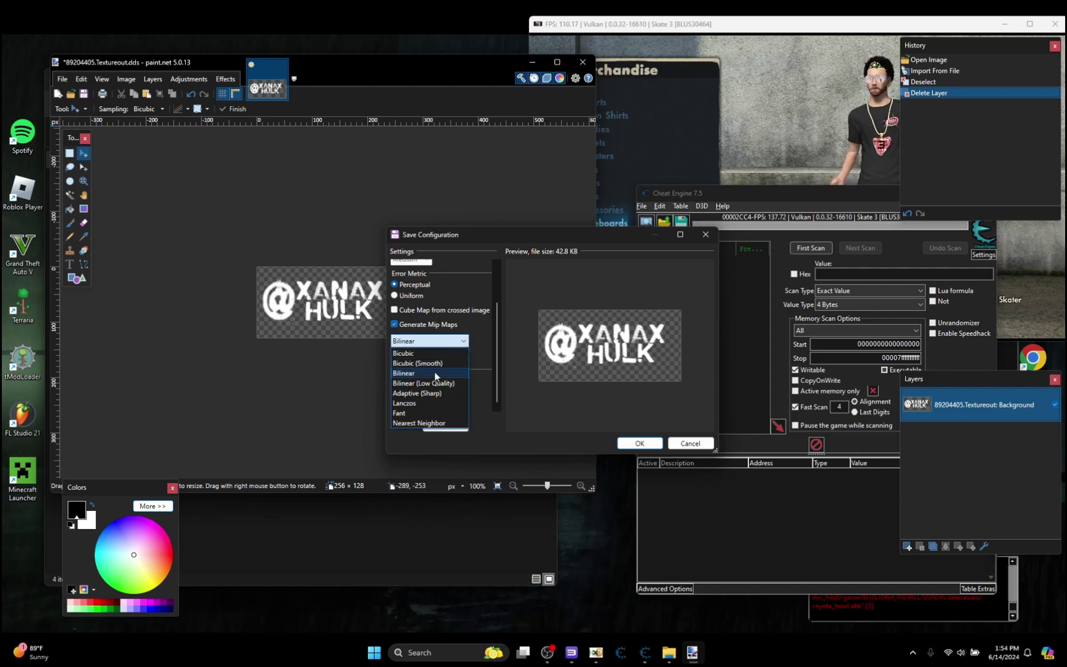
click(431, 374)
click(639, 442)
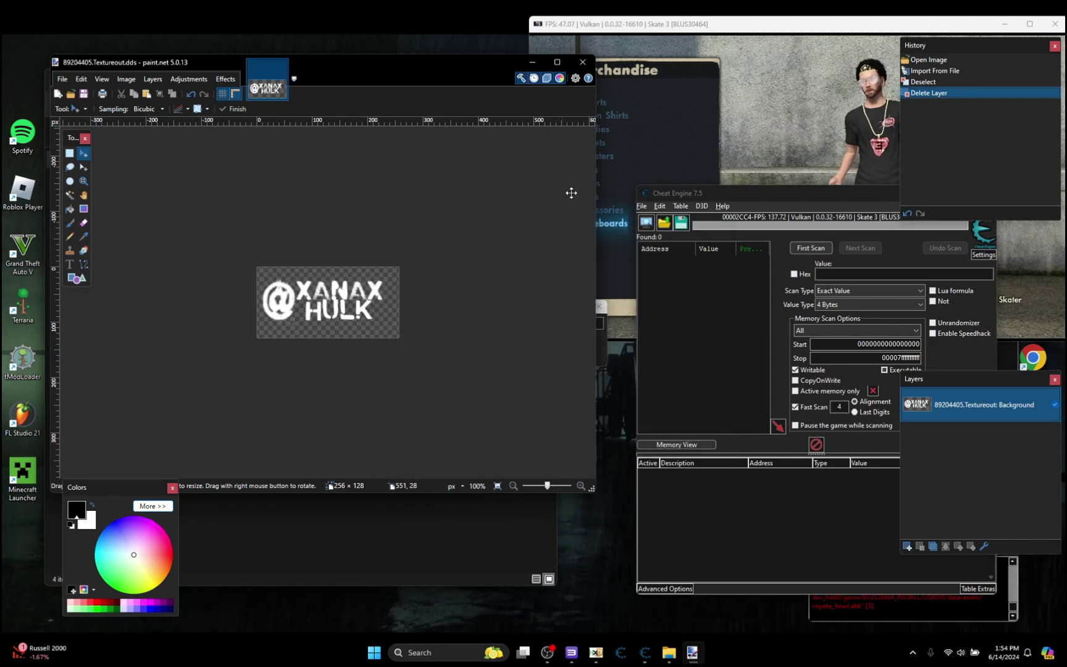
- Close paint.net and open the edited 89204405.Textureout.dds from the GHFear Scripts 1.4 folder in HxD
click(582, 62)
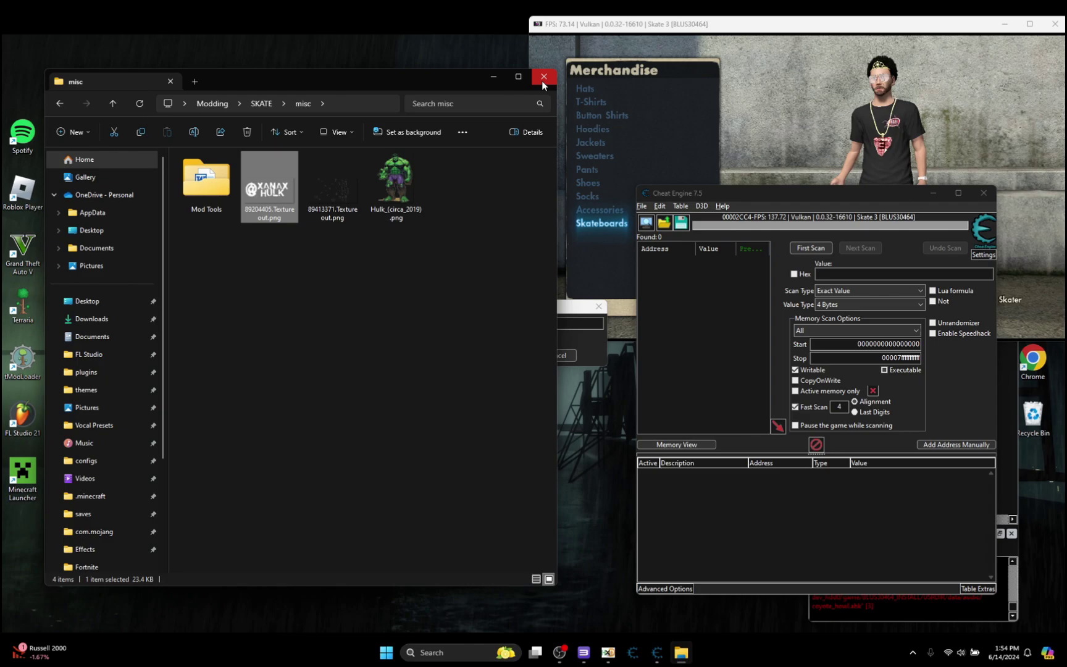
click(258, 104)
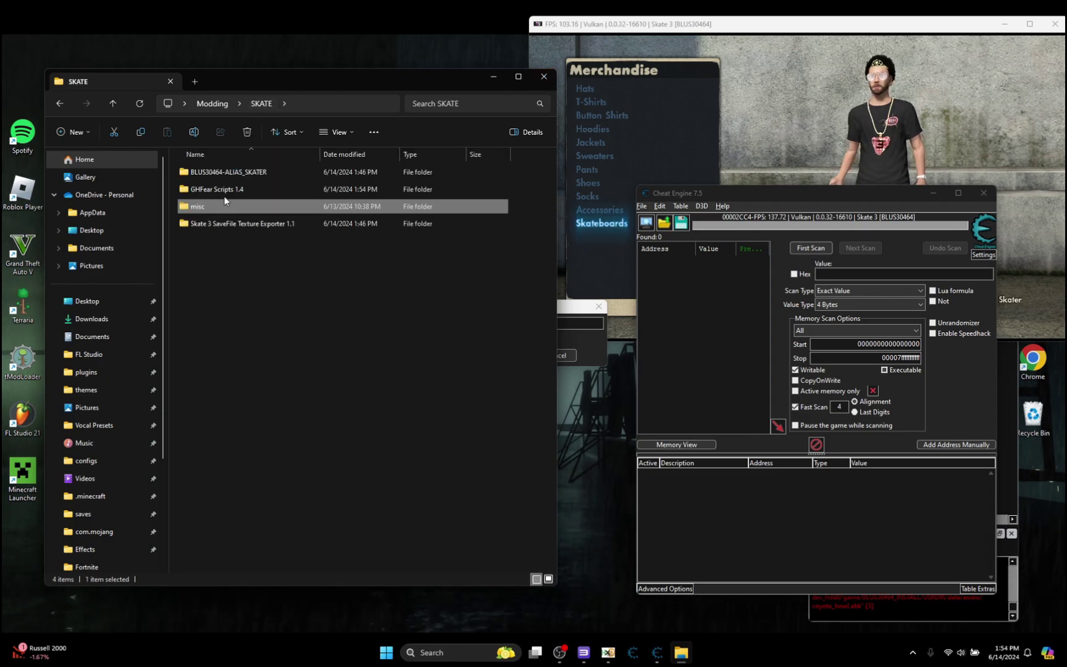
double_click(226, 189)
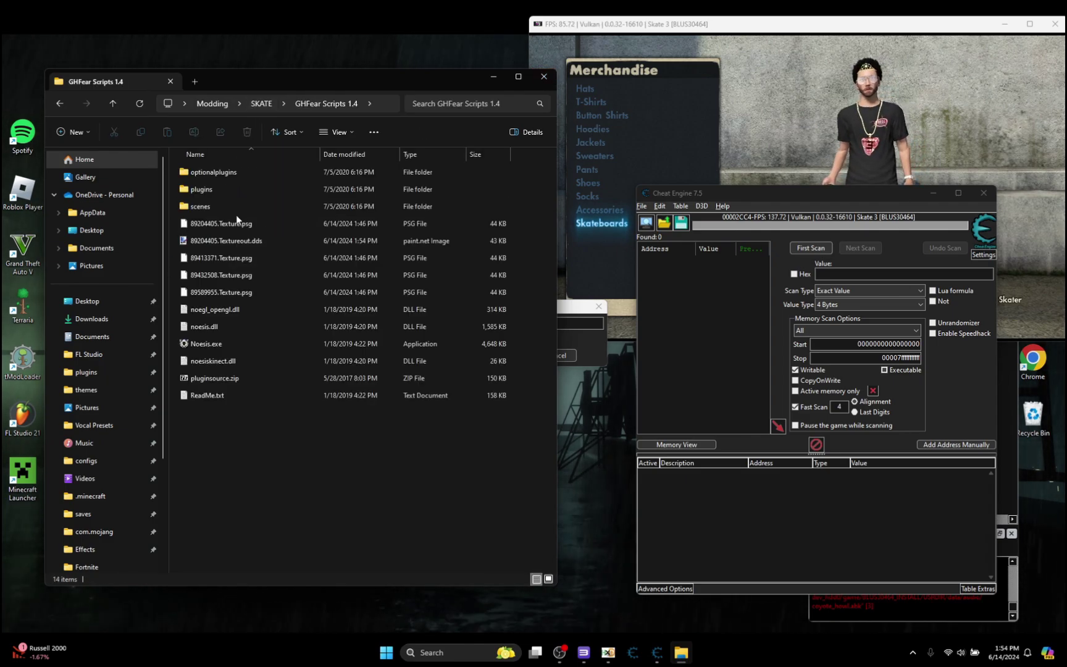
click(608, 652)
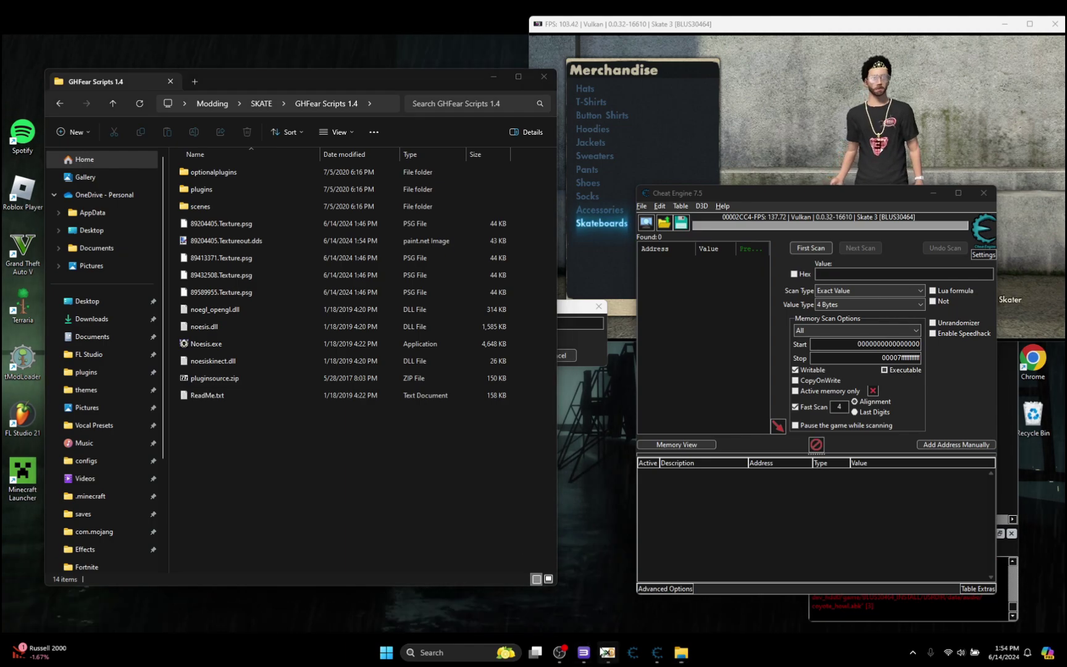
click(233, 224)
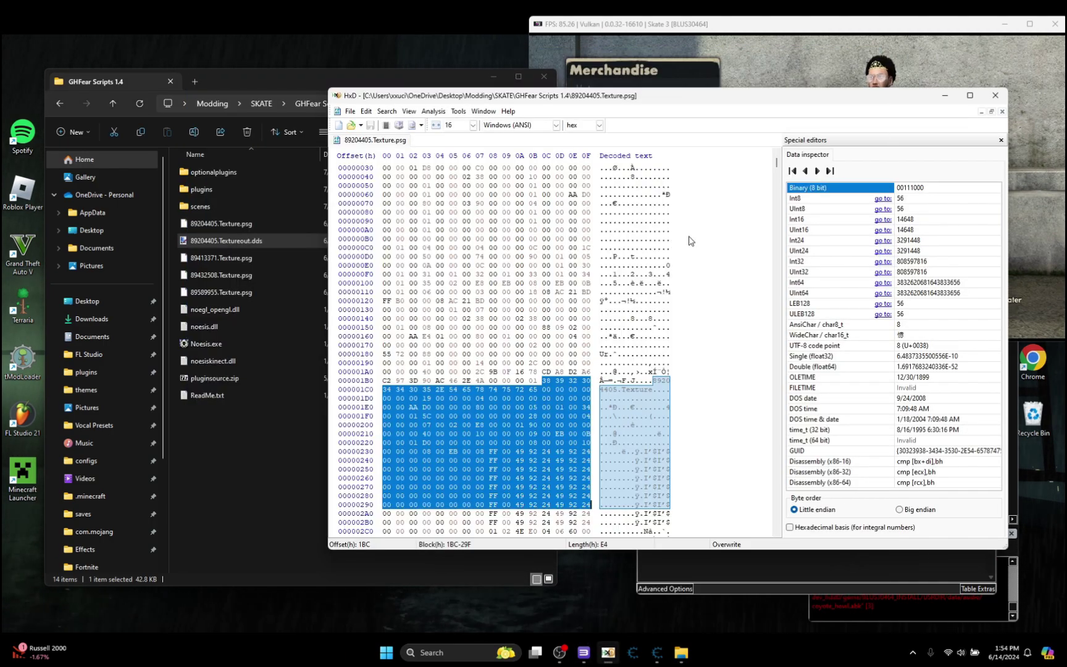
drag(691, 238, 683, 247)
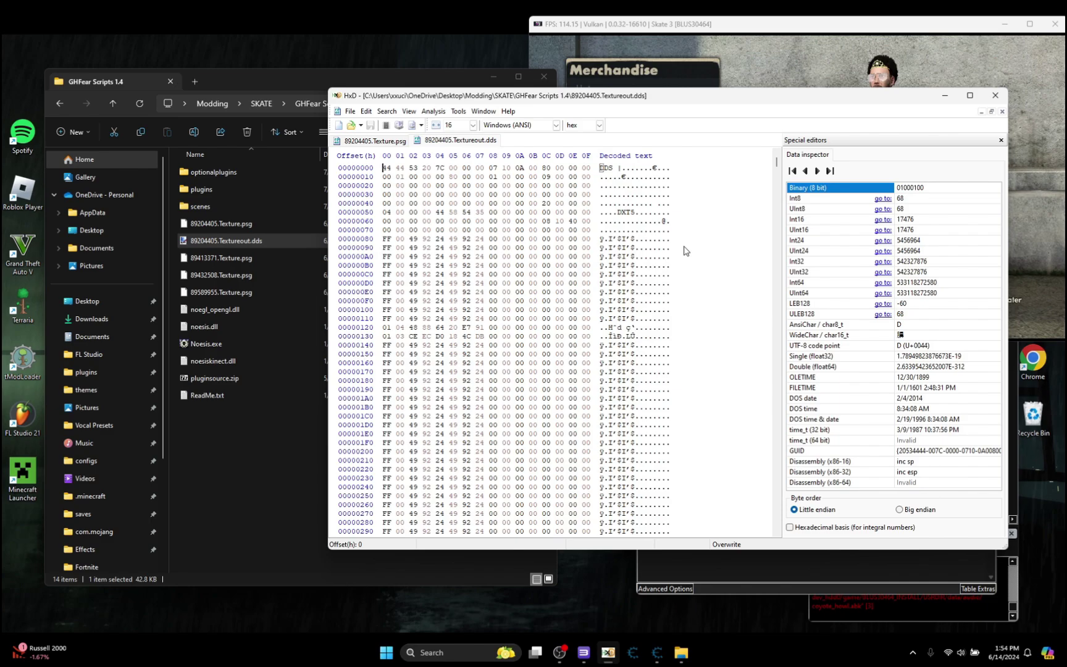
- Copy all bytes of 89204405.Textureout.dds from offset 80 to the end of the file, and minimize HxD
click(384, 240)
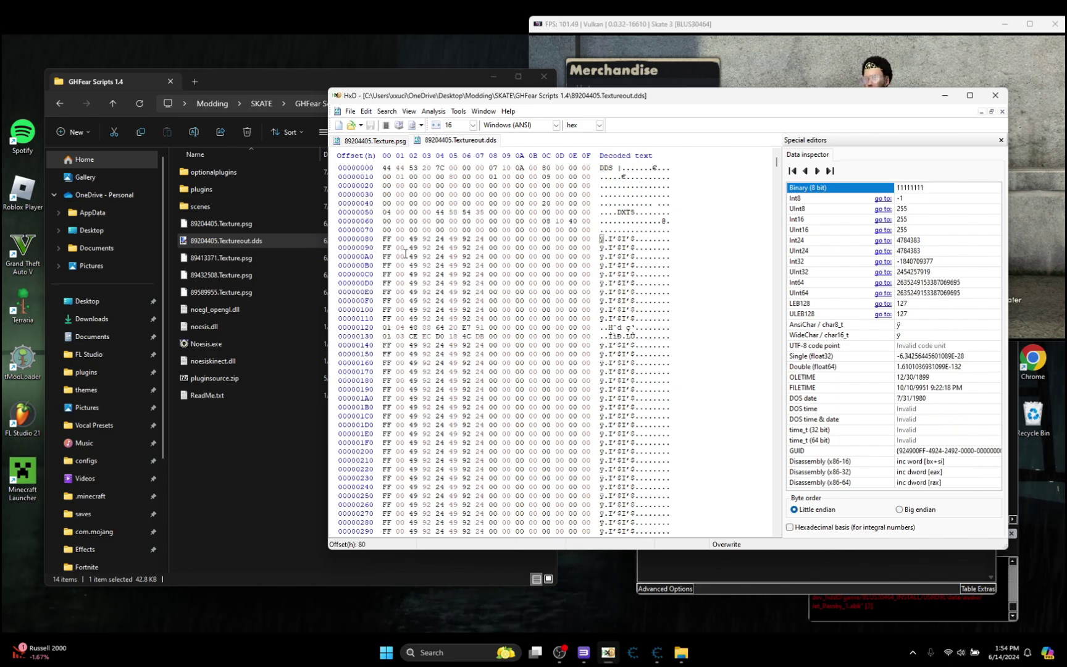
scroll(758, 197, down, 2)
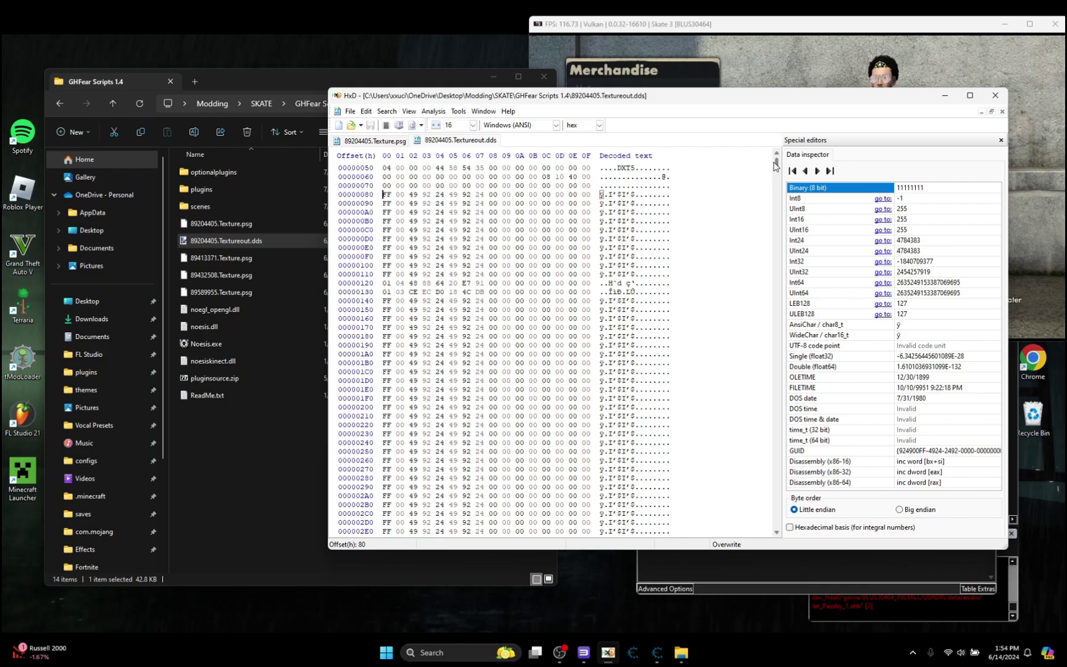
drag(775, 166, 769, 517)
scroll(601, 429, down, 12)
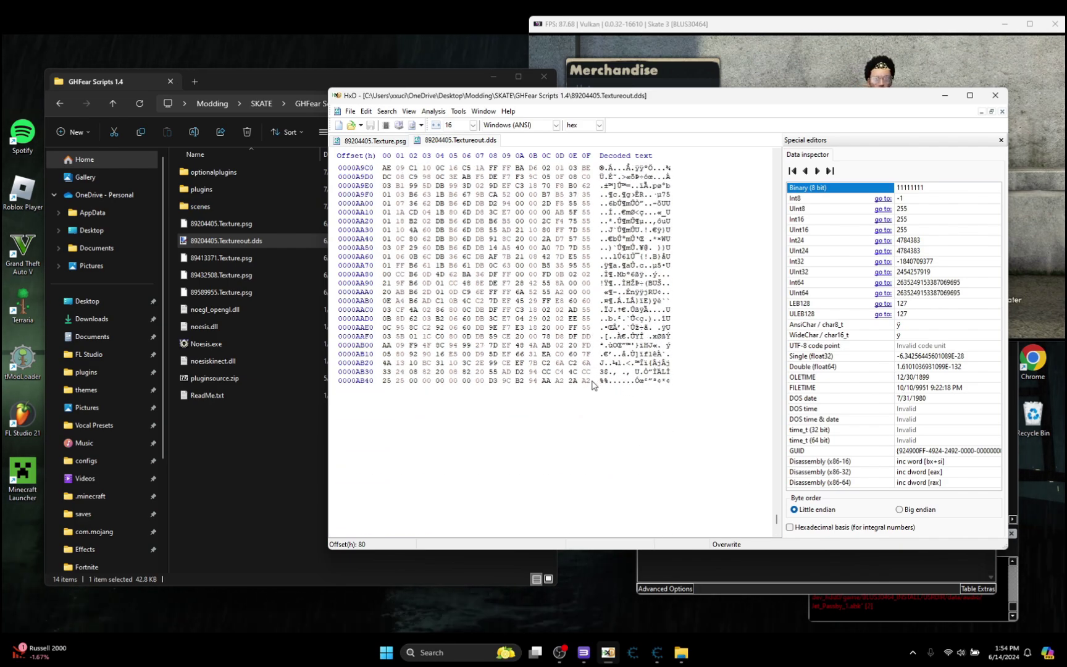
right_click(544, 325)
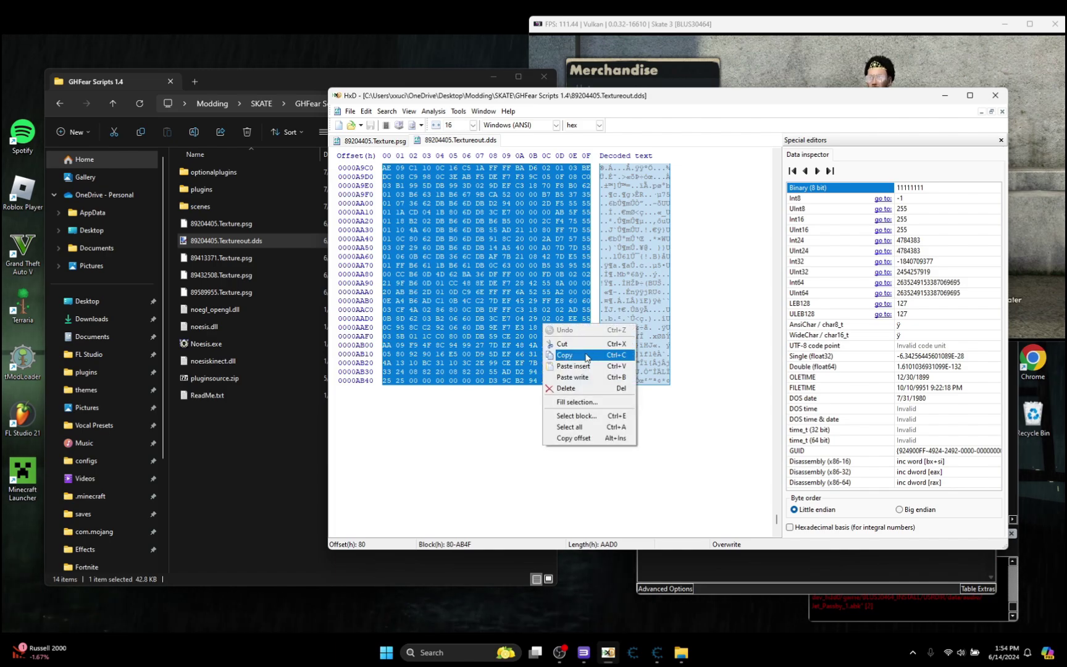
click(574, 353)
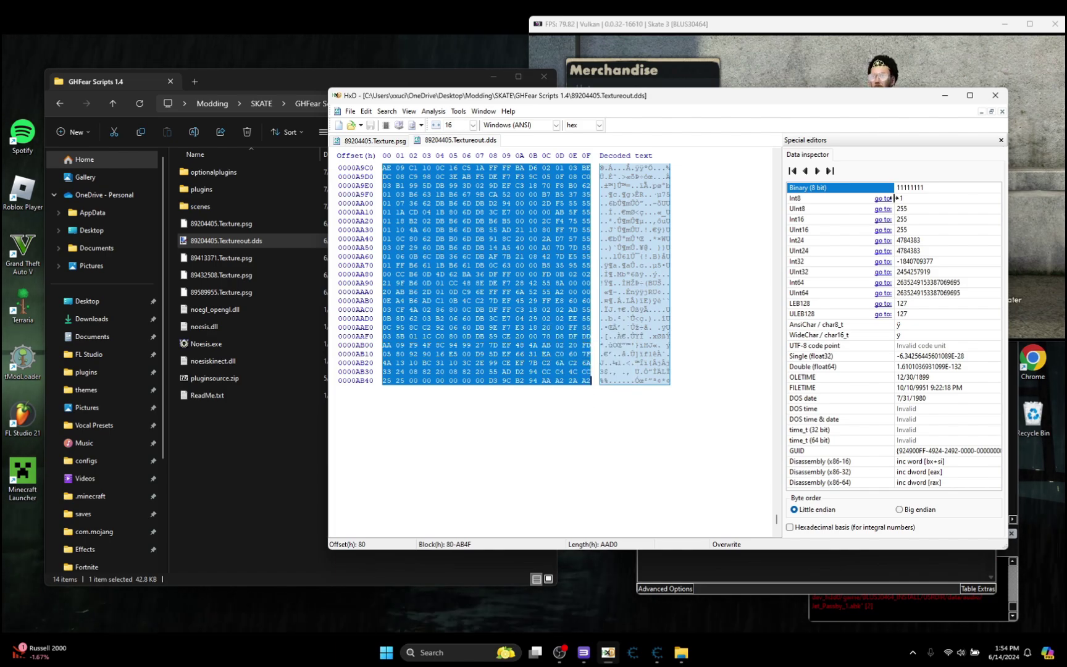
click(939, 96)
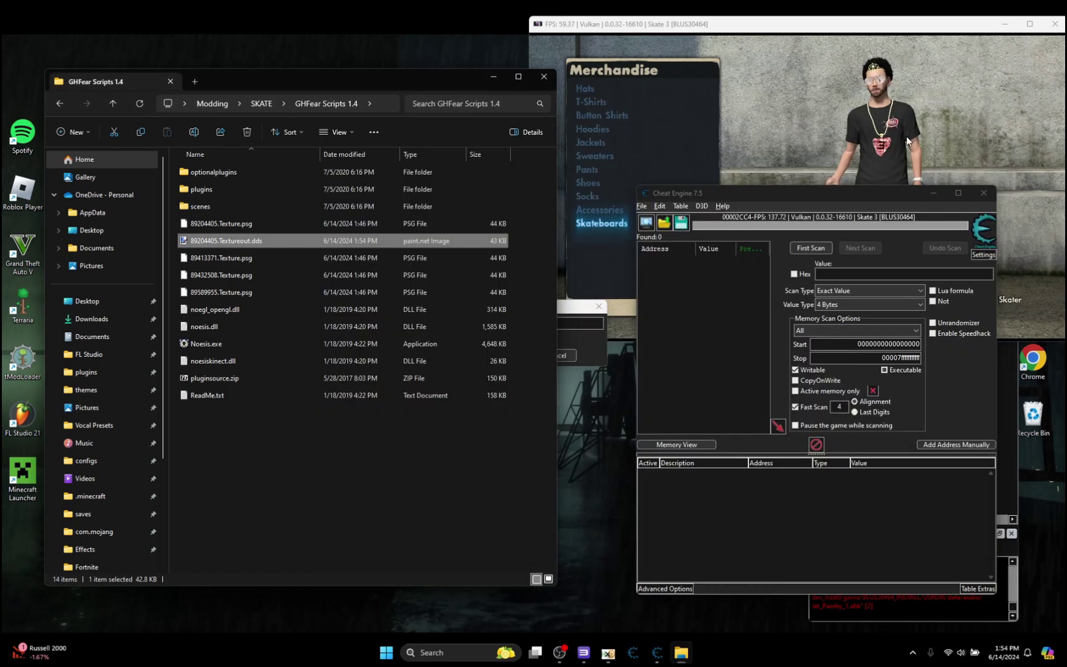
- Overwrite the Array of Bytes value at address 1E4147128 in Cheat Engine with the copied texture bytes
click(653, 659)
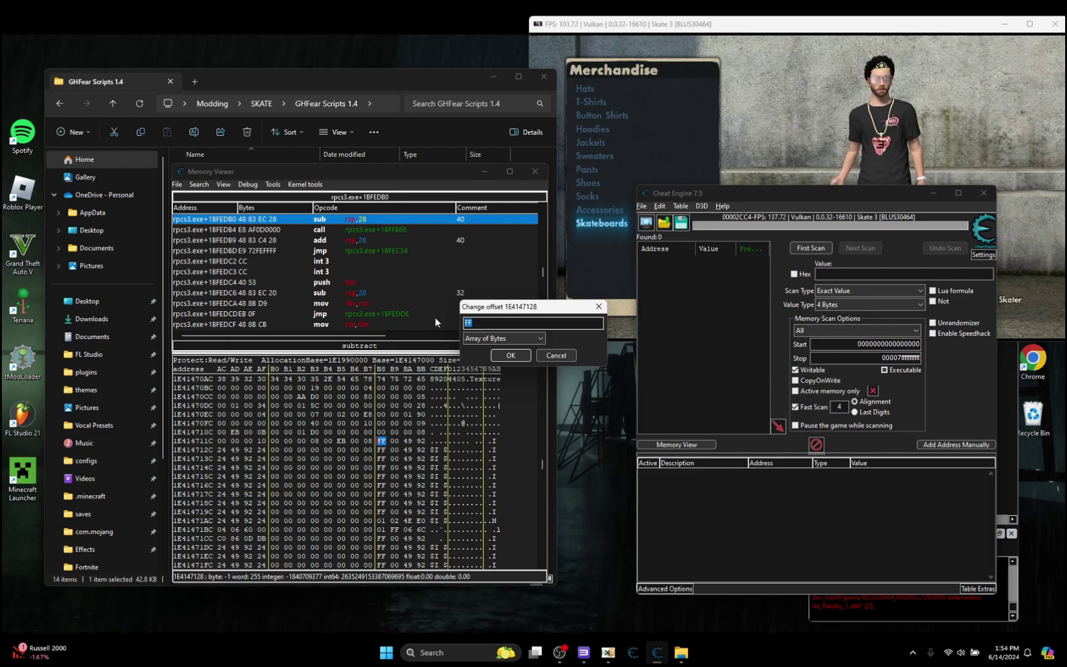
key(BackSpace)
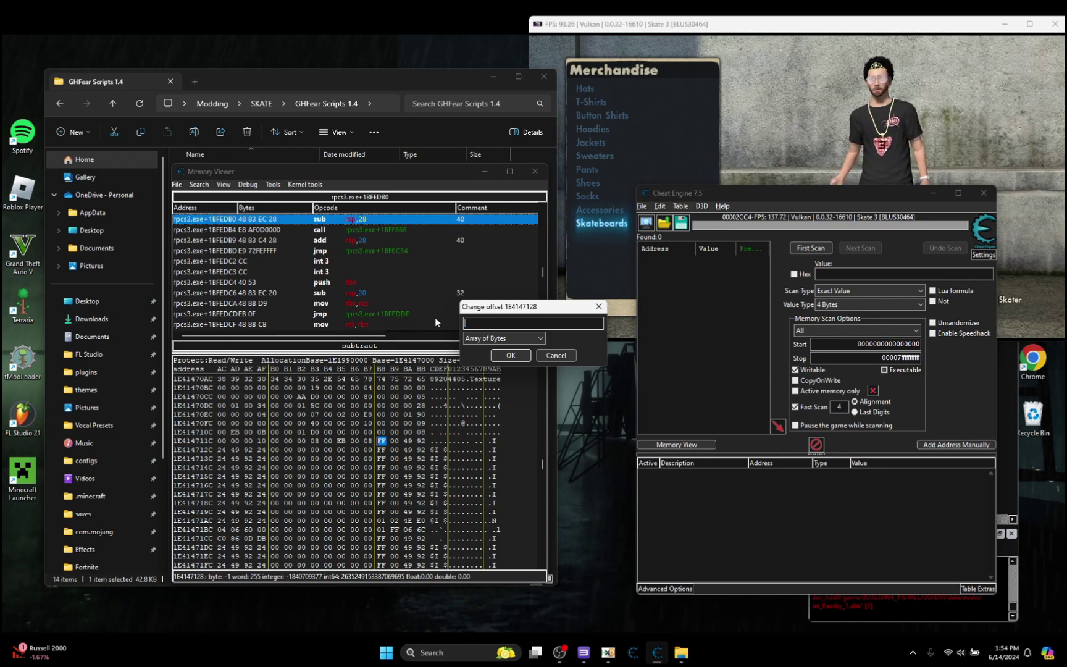
click(516, 353)
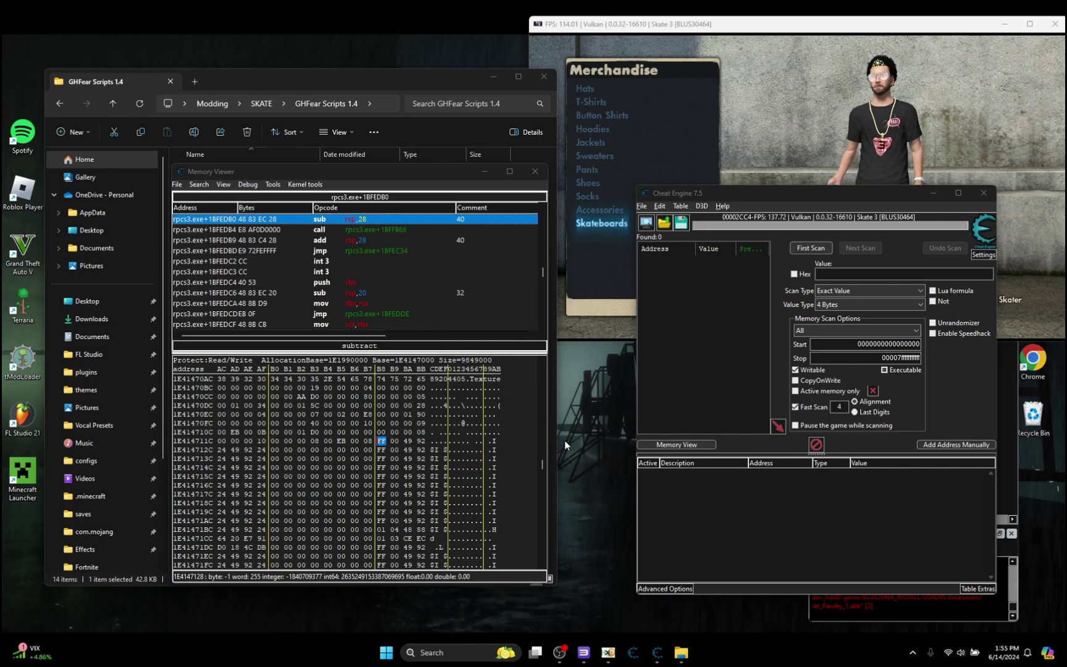
- Switch to Skate 3 and open the team logo graphics for the Customizable Board deck under Skateboards
click(720, 116)
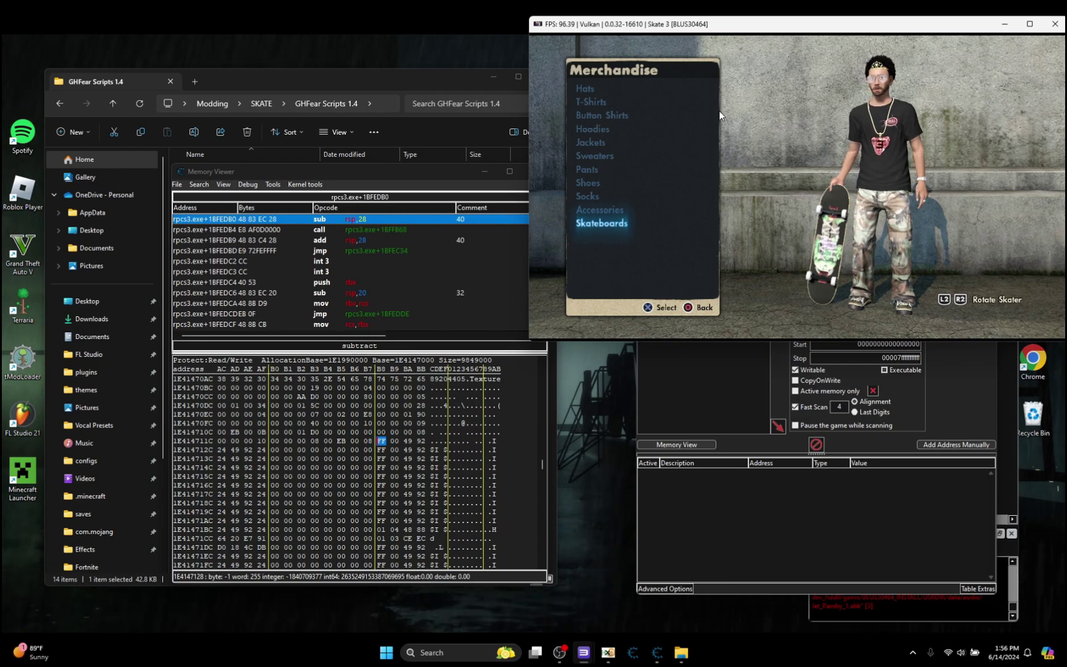
key(x)
key(x)
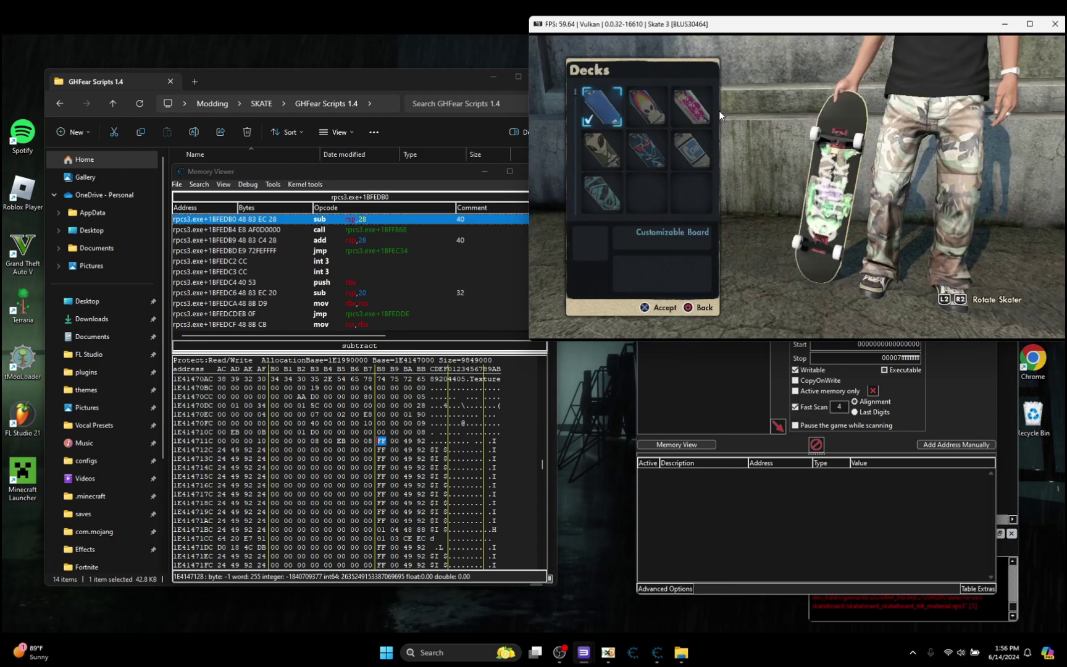
key(x)
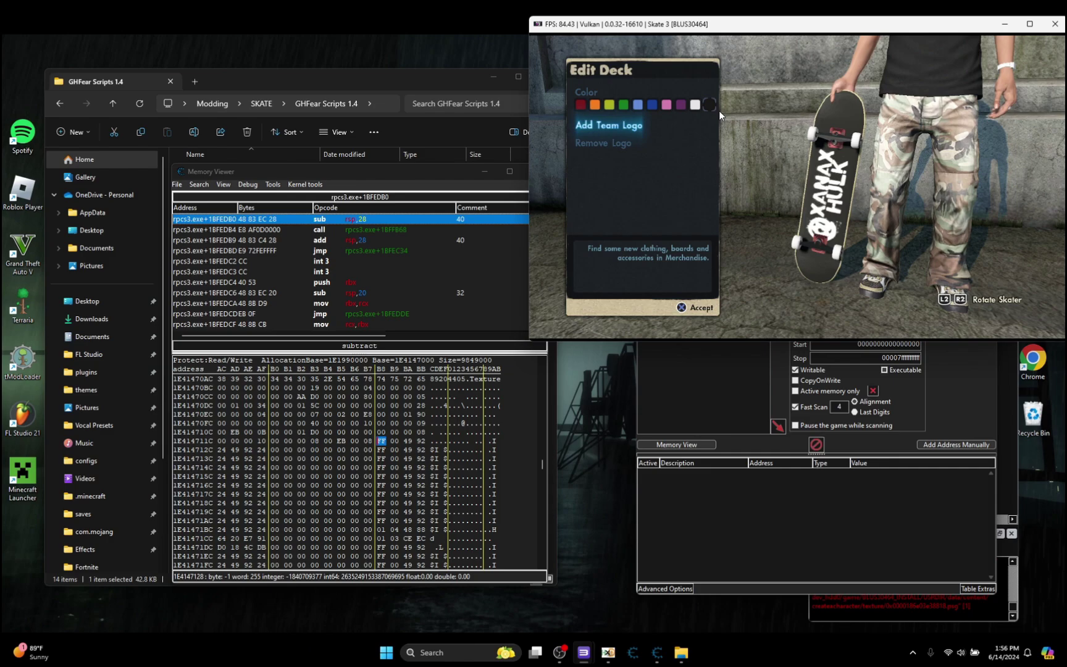
key(x)
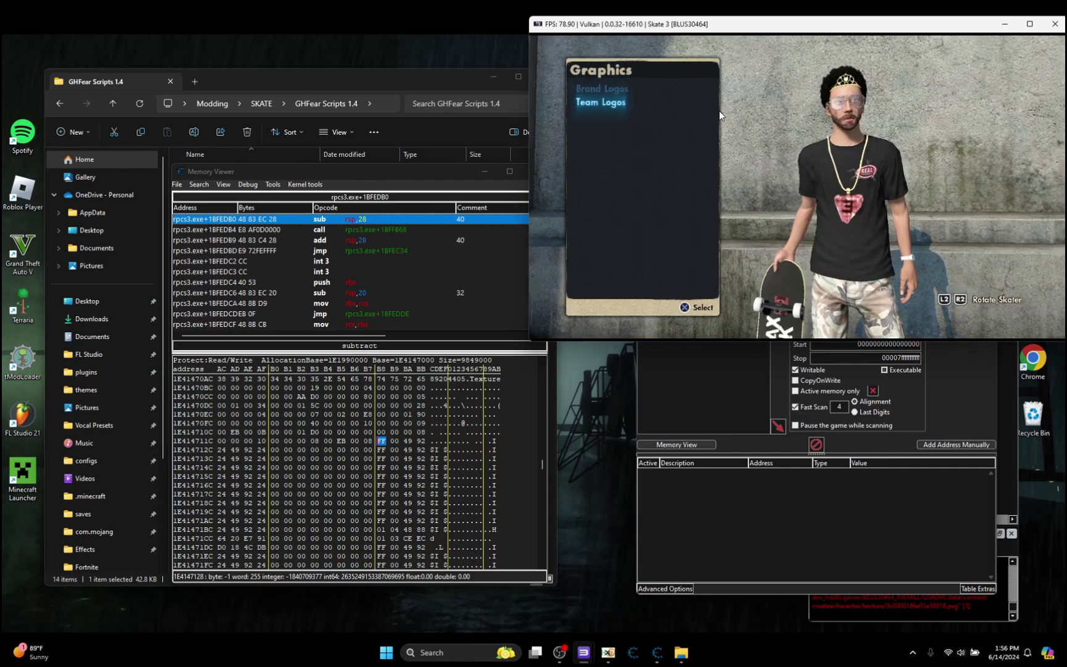
- Apply team logo graphic 1 to the deck and return to the Merchandise list
key(x)
key(Right)
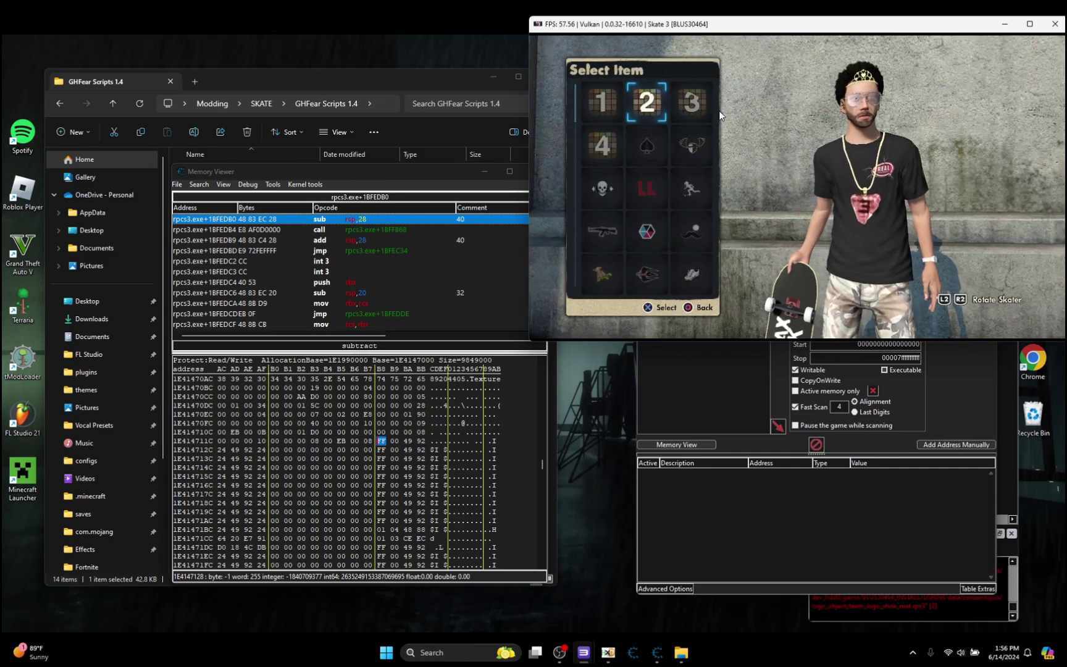
key(x)
key(c)
key(Left)
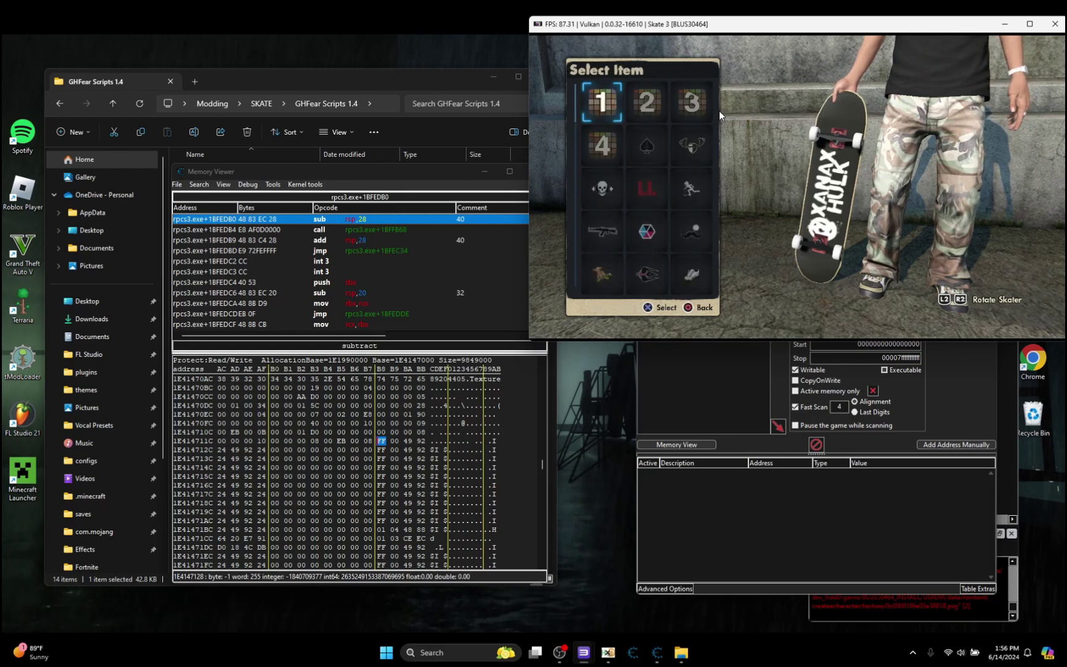
key(x)
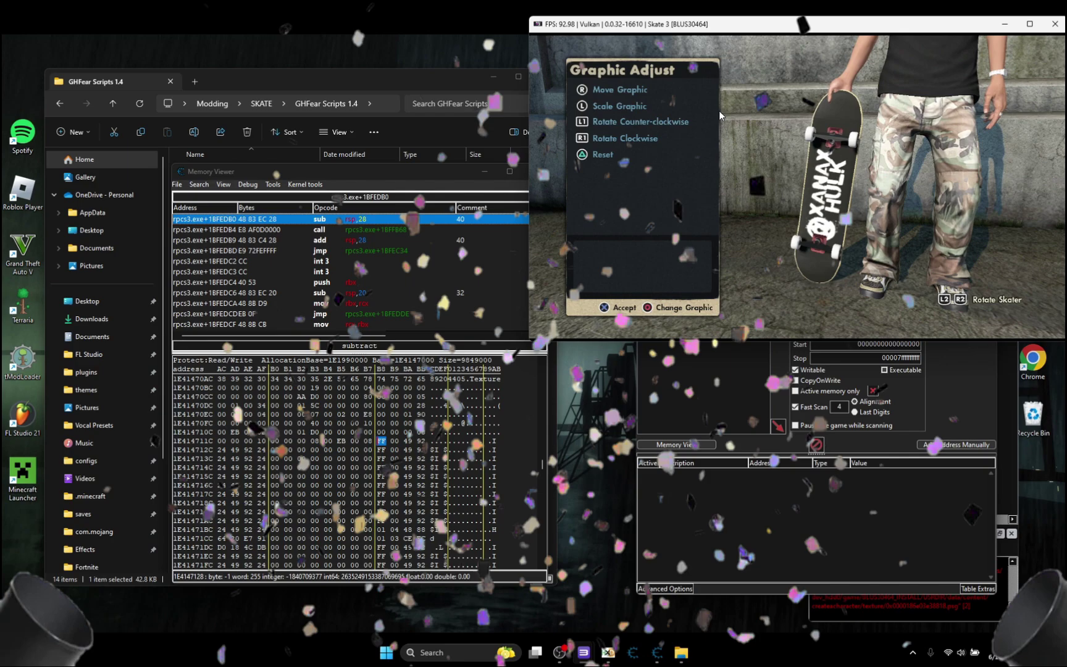
key(c)
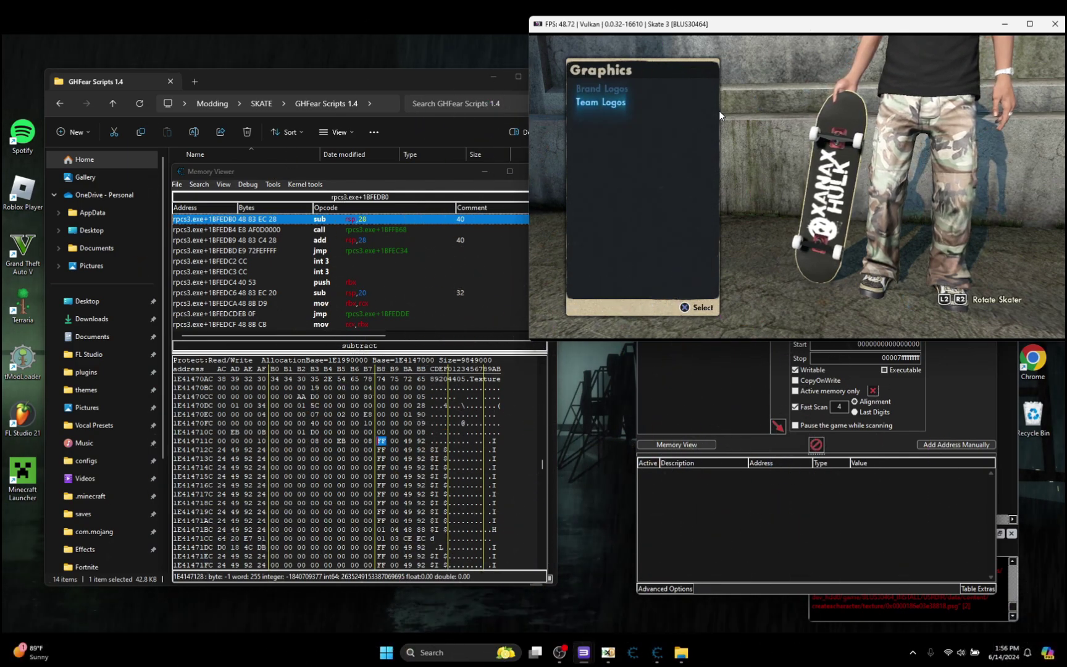
key(c)
key(c)
key(c)
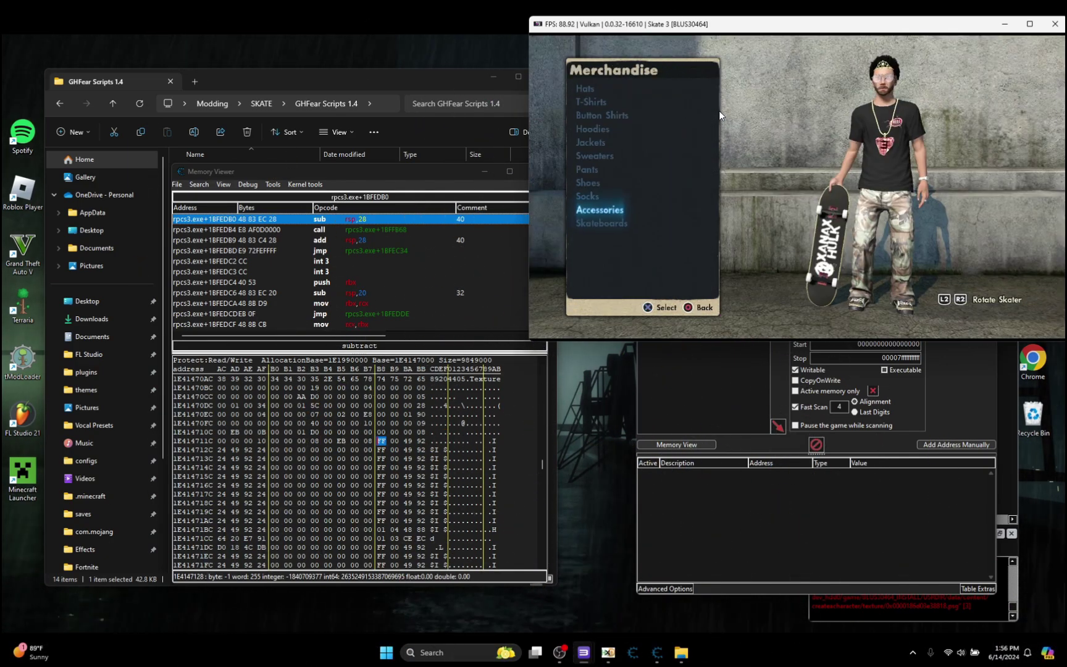
- Open the equipped black T-shirt for editing and highlight Add Team Logo
key(Up)
key(Up)
key(Up)
key(Up)
key(Up)
key(Up)
key(Up)
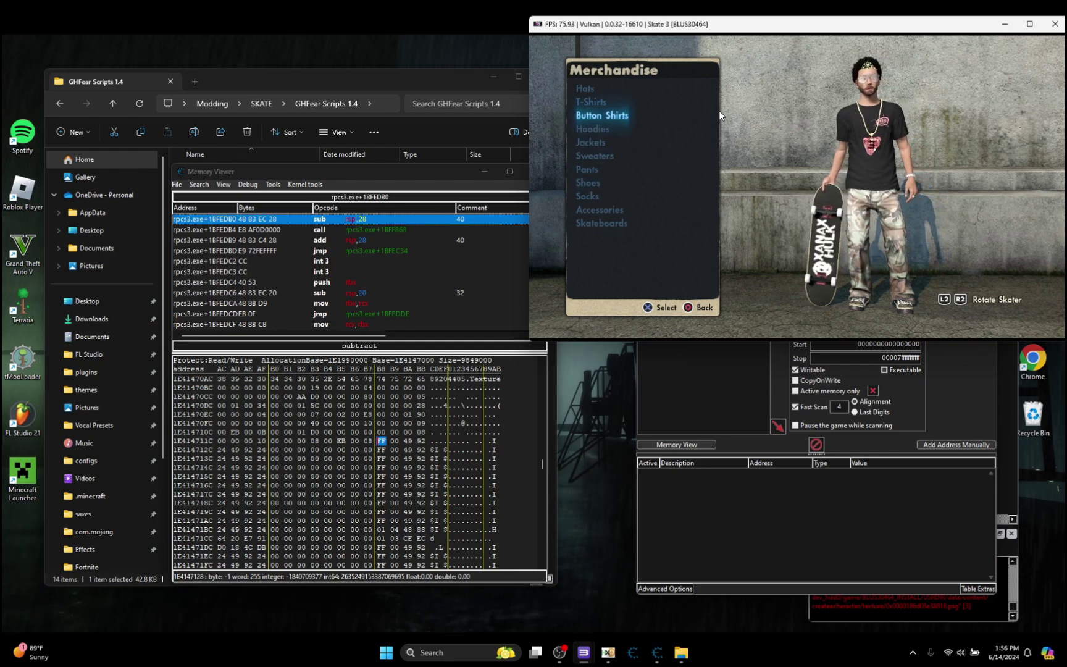
key(Up)
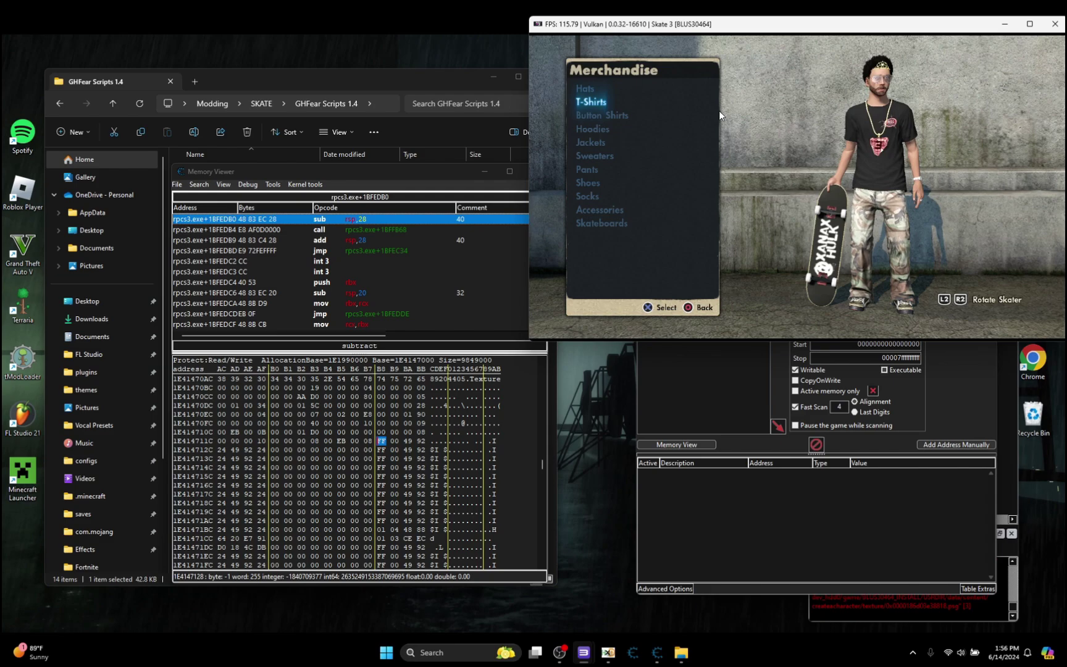
key(x)
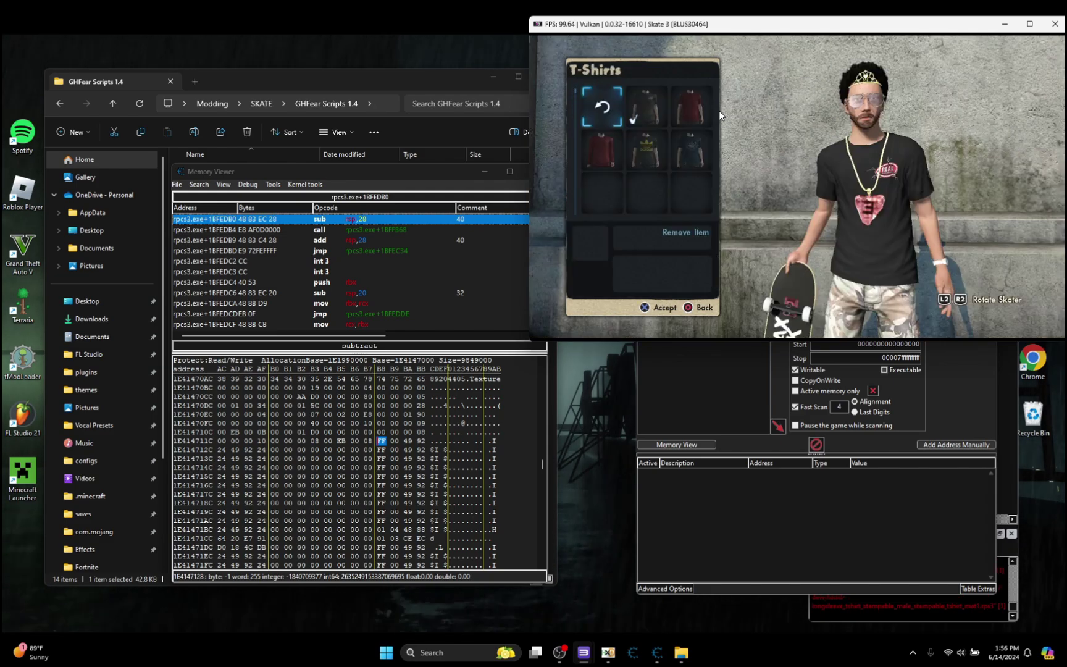
key(x)
key(Down)
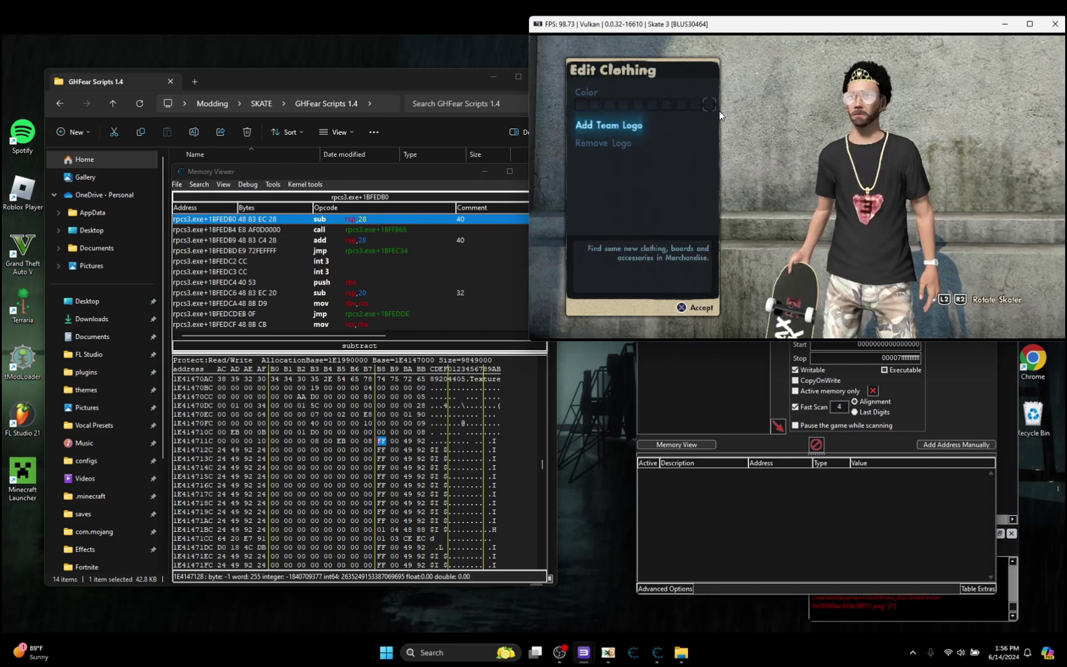
- Add team logo graphic 1 to the T-shirt's back, rotated a quarter turn clockwise and enlarged, and leave the graphics editor
key(x)
key(x)
key(x)
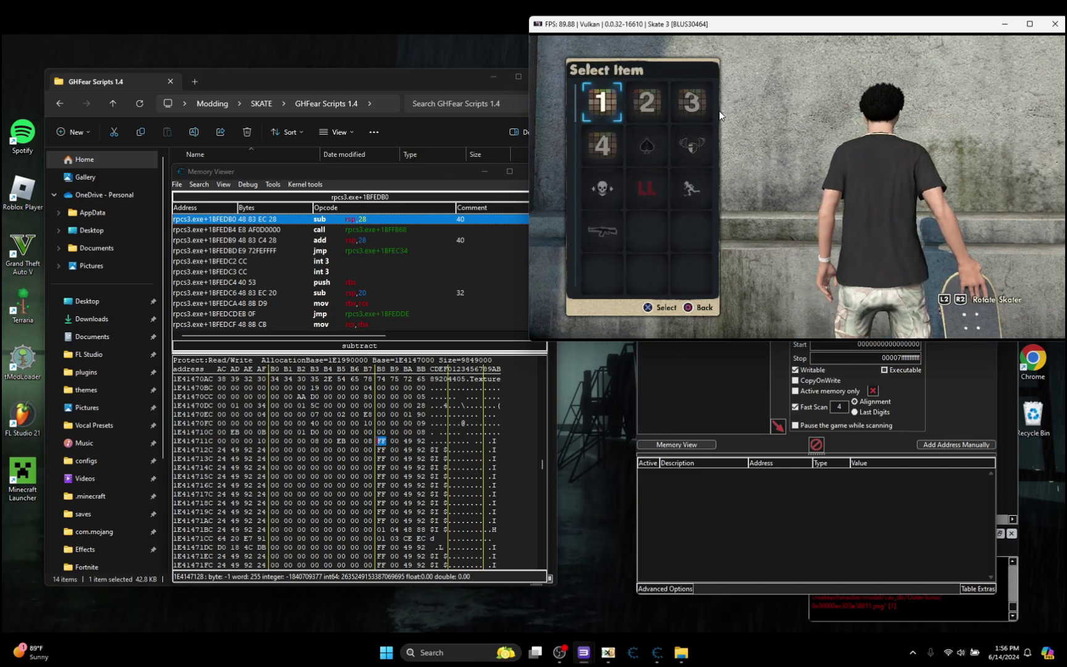
key(x)
key(Page_Up)
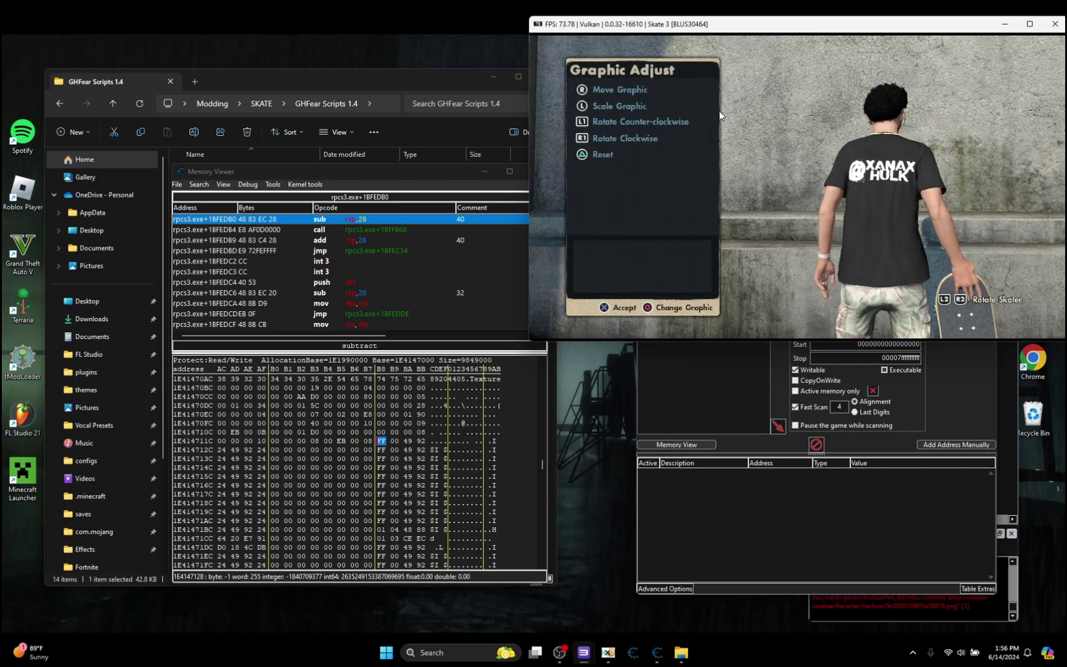
key(r)
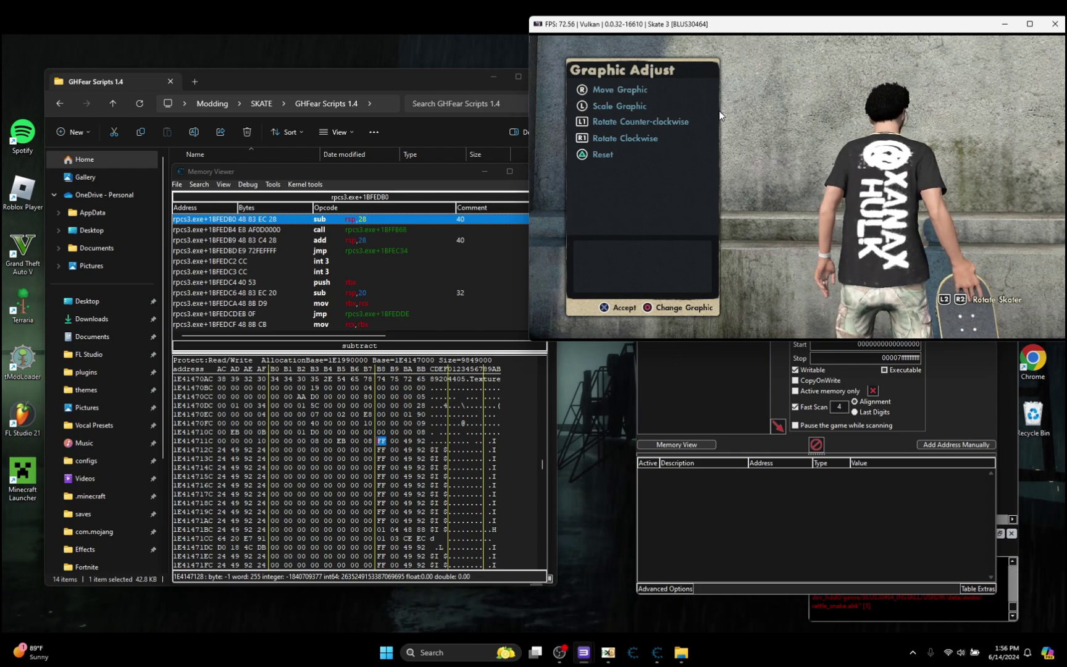
key(c)
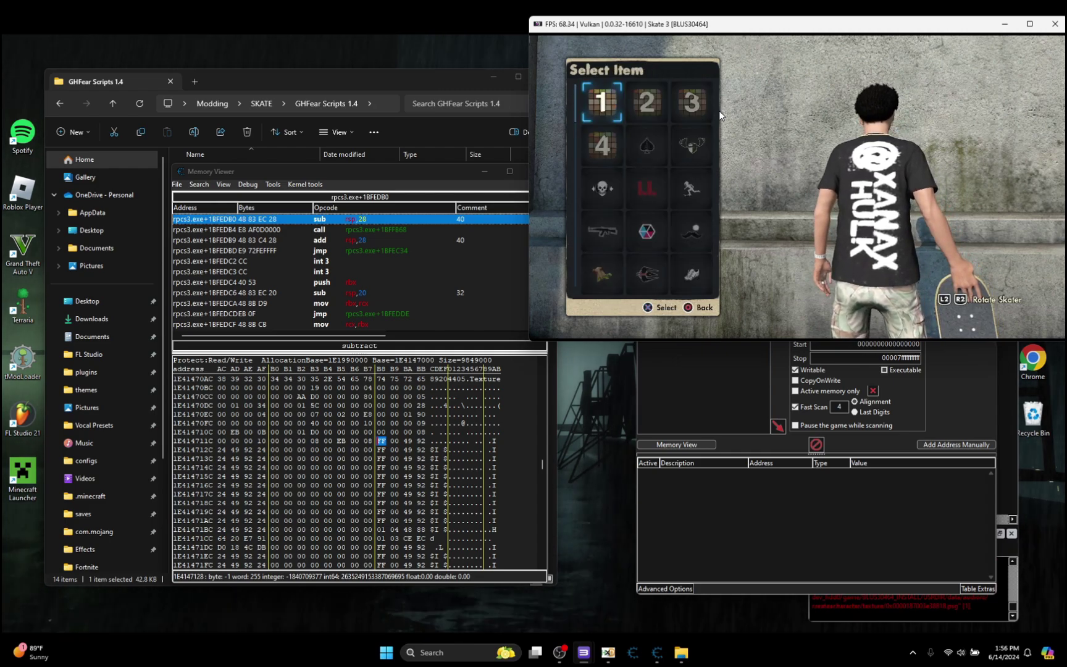
key(c)
key(x)
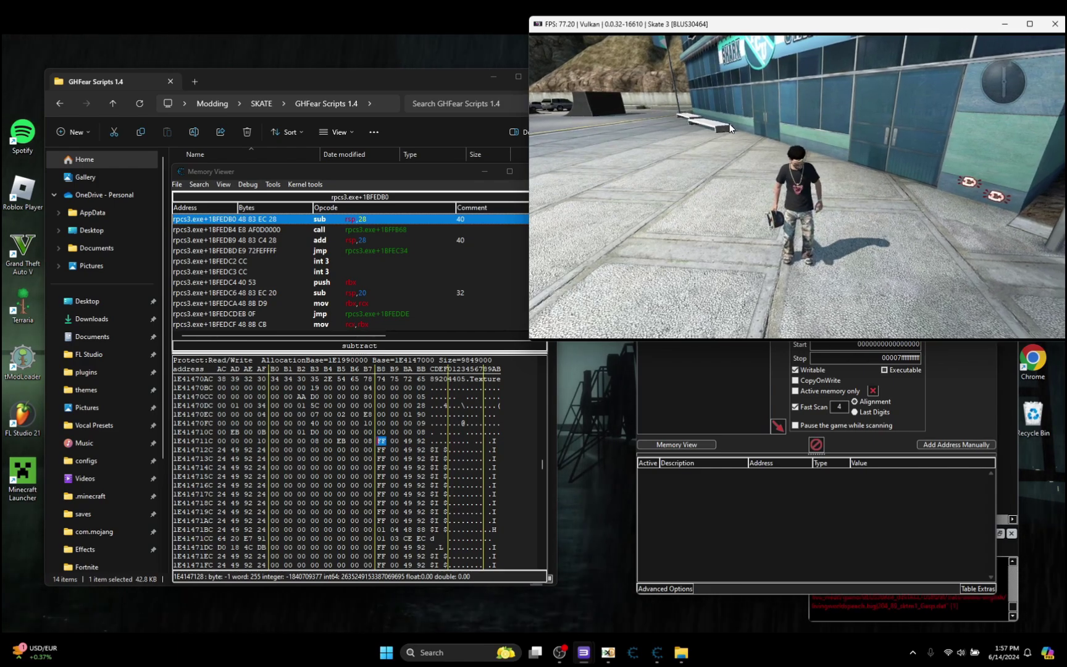